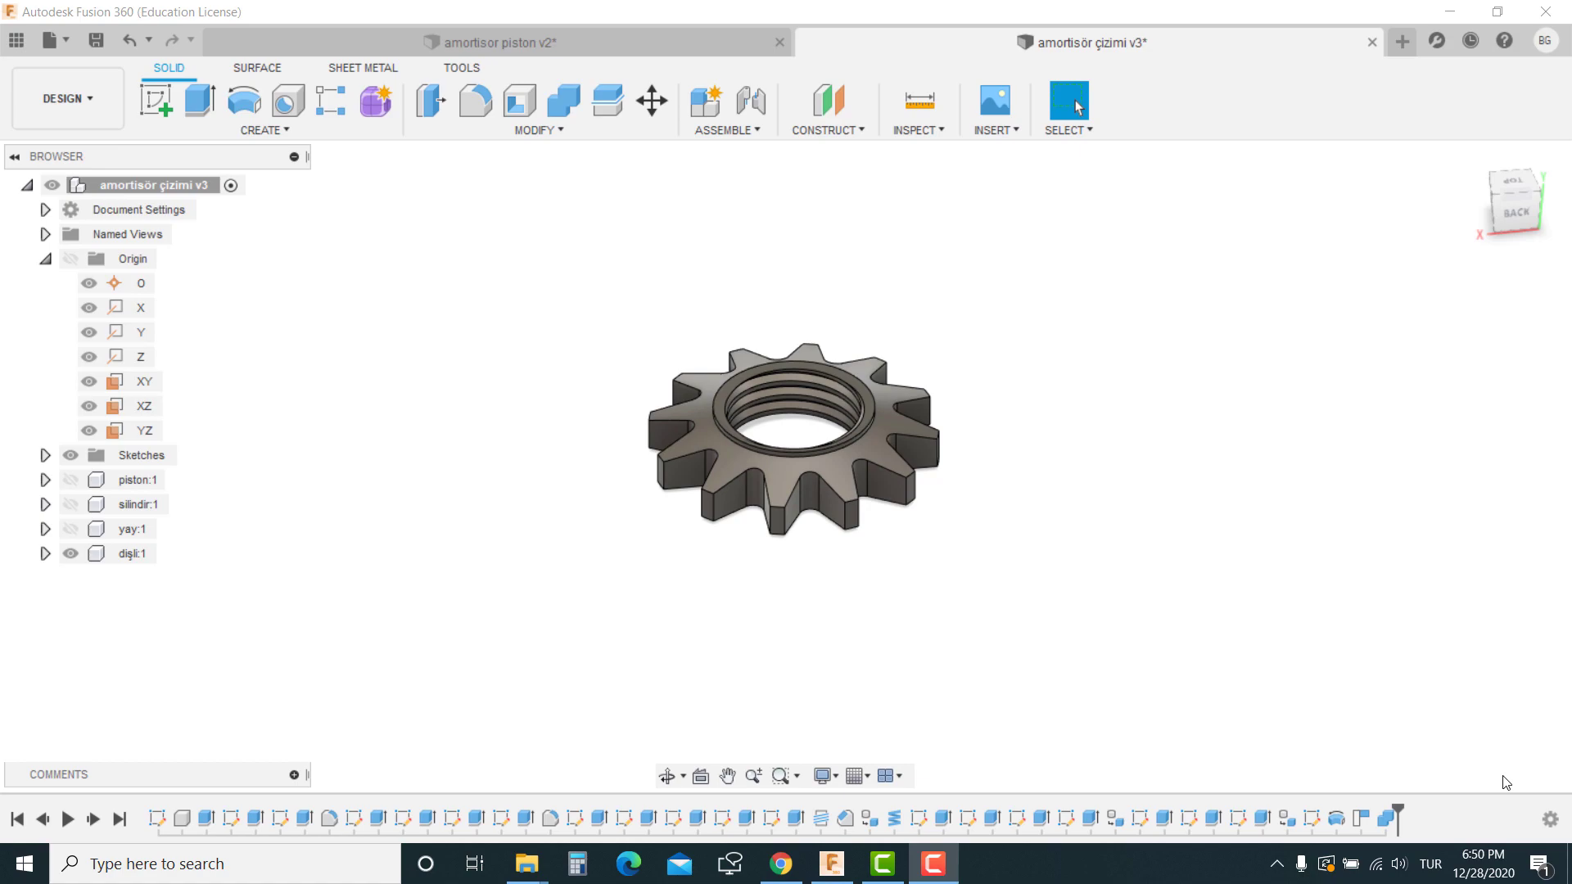
# Unhide piston:1, silindir:1 and yay:1 around the gear, then orbit to a side view.
pyautogui.click(78, 481)
pyautogui.click(71, 479)
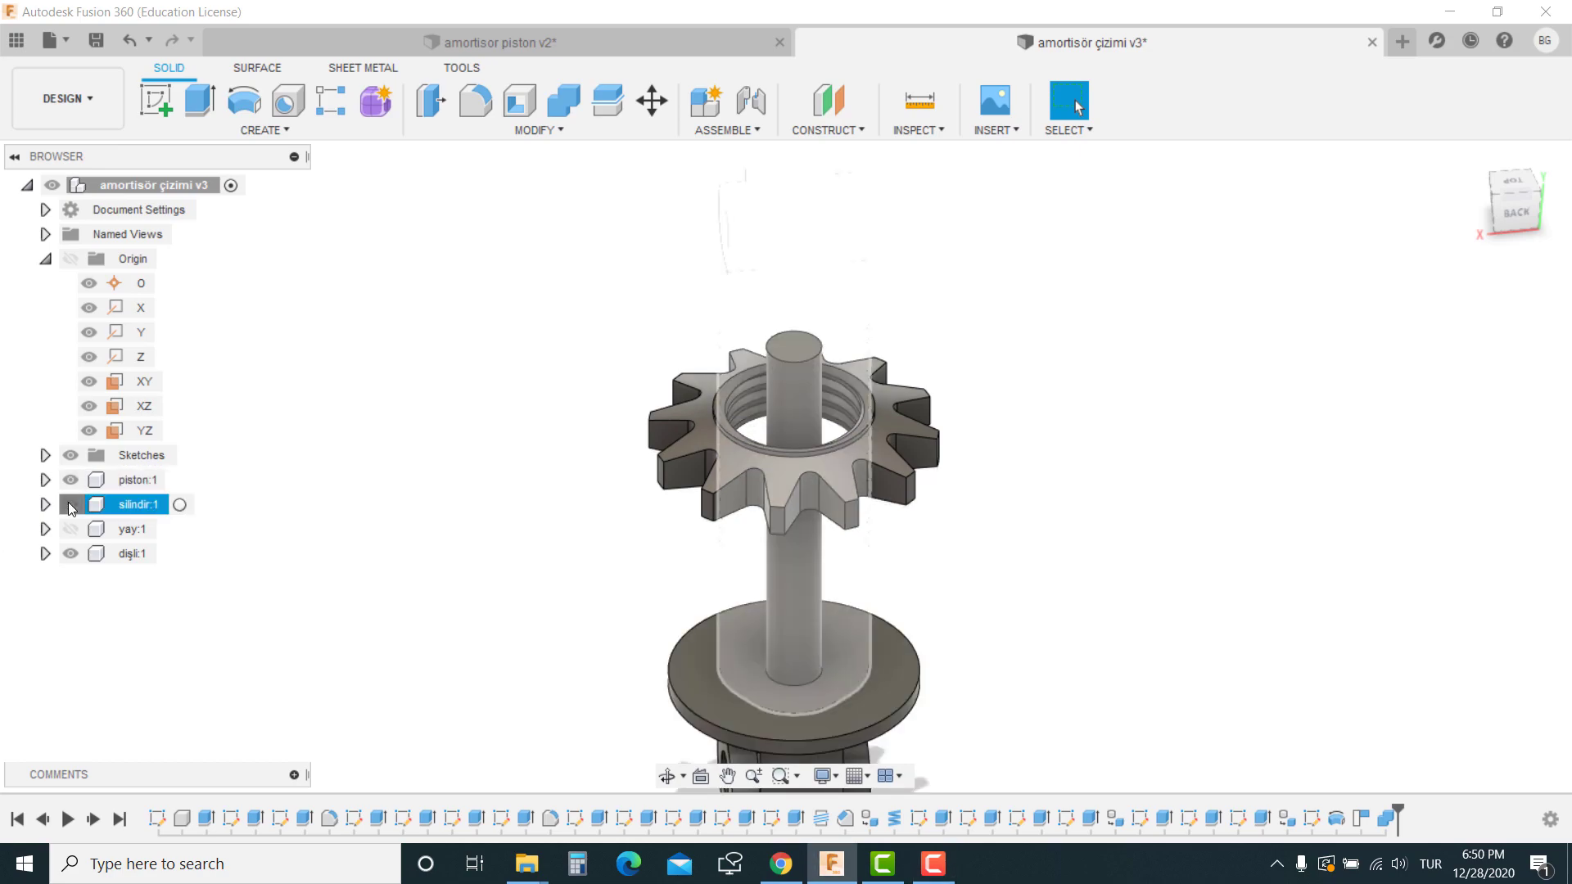
pyautogui.click(71, 529)
pyautogui.moveTo(564, 457)
pyautogui.keyDown('shift'); pyautogui.mouseDown(button='middle')
pyautogui.moveTo(725, 491)
pyautogui.moveTo(694, 573)
pyautogui.mouseUp(button='middle'); pyautogui.keyUp('shift')
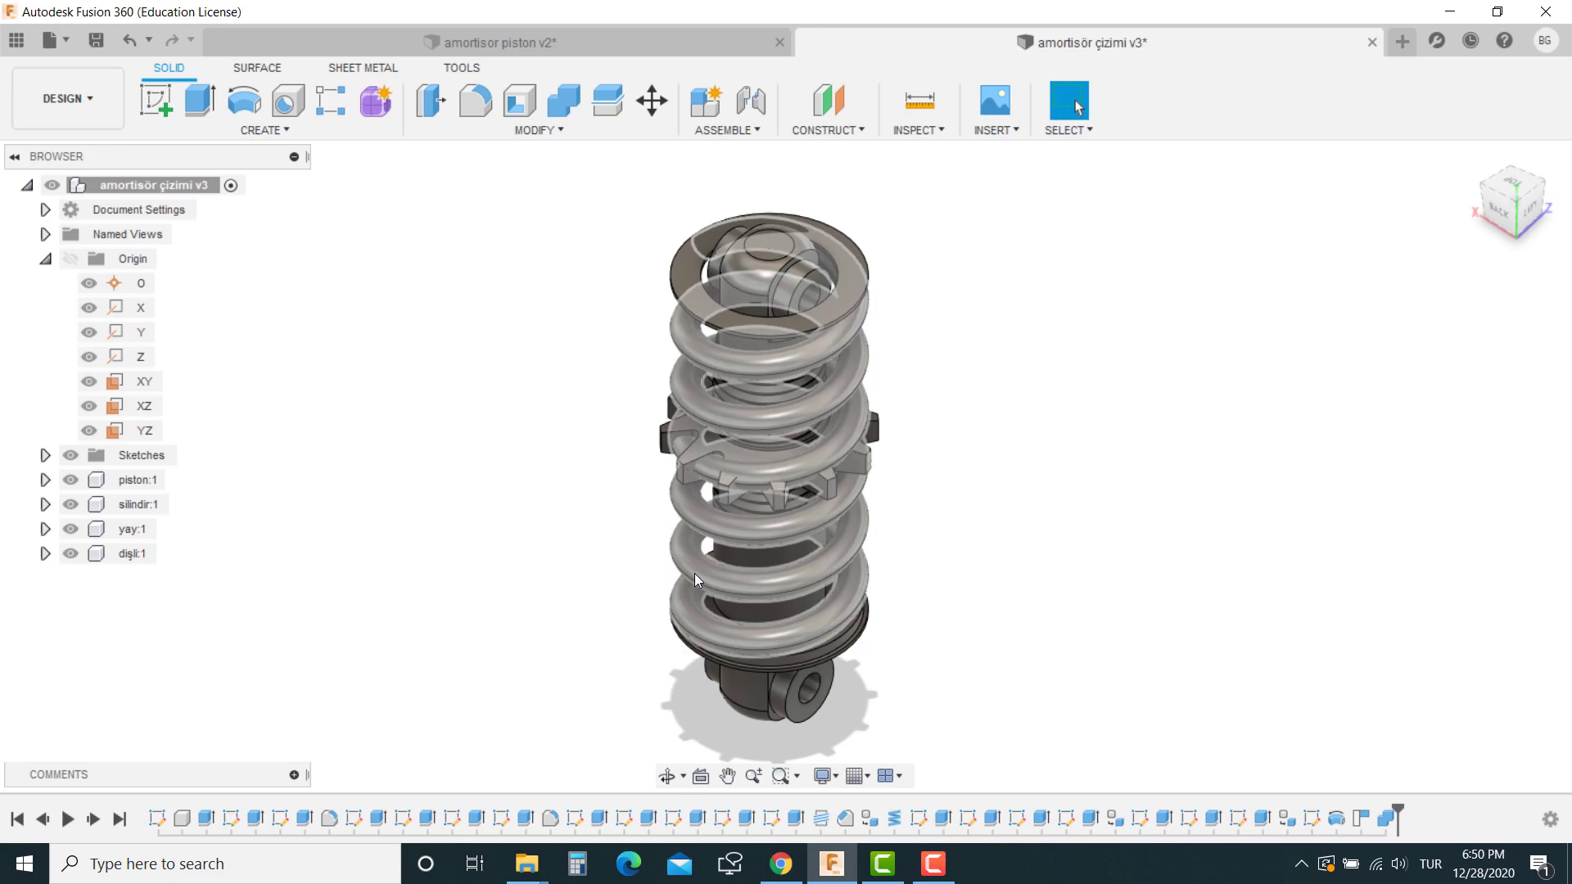
# Drag the spring and the piston with its disc to the left, clear of the threaded cylinder.
pyautogui.moveTo(695, 573)
pyautogui.keyDown('shift'); pyautogui.mouseDown(button='middle')
pyautogui.moveTo(668, 576)
pyautogui.moveTo(759, 430)
pyautogui.moveTo(756, 535)
pyautogui.moveTo(788, 398)
pyautogui.mouseUp(button='middle'); pyautogui.keyUp('shift')
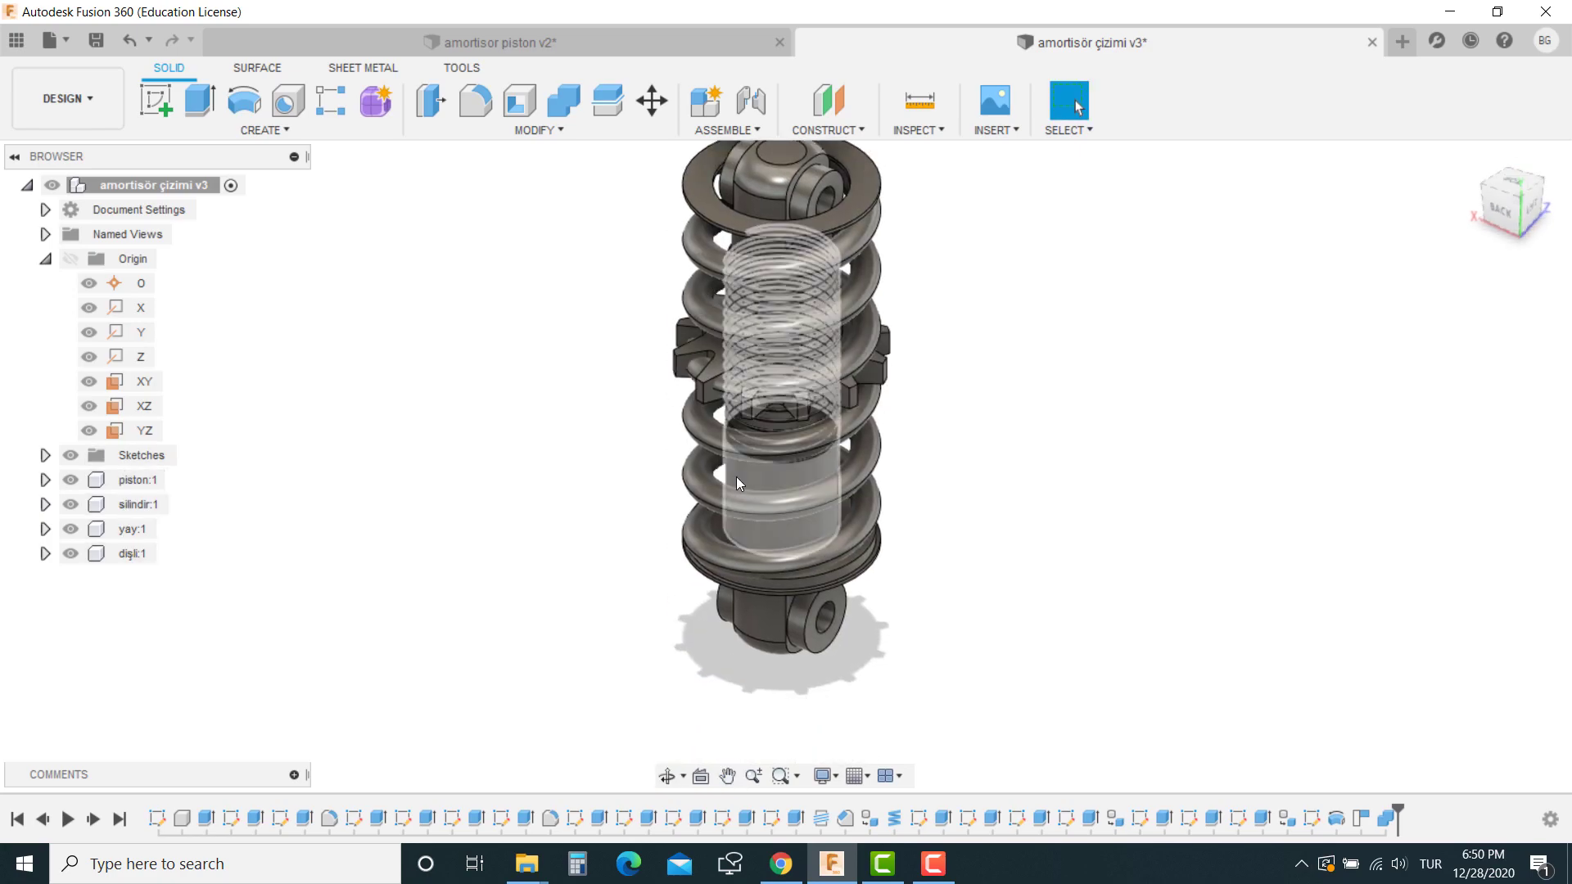
pyautogui.moveTo(735, 477); pyautogui.dragTo(729, 563, button='middle')
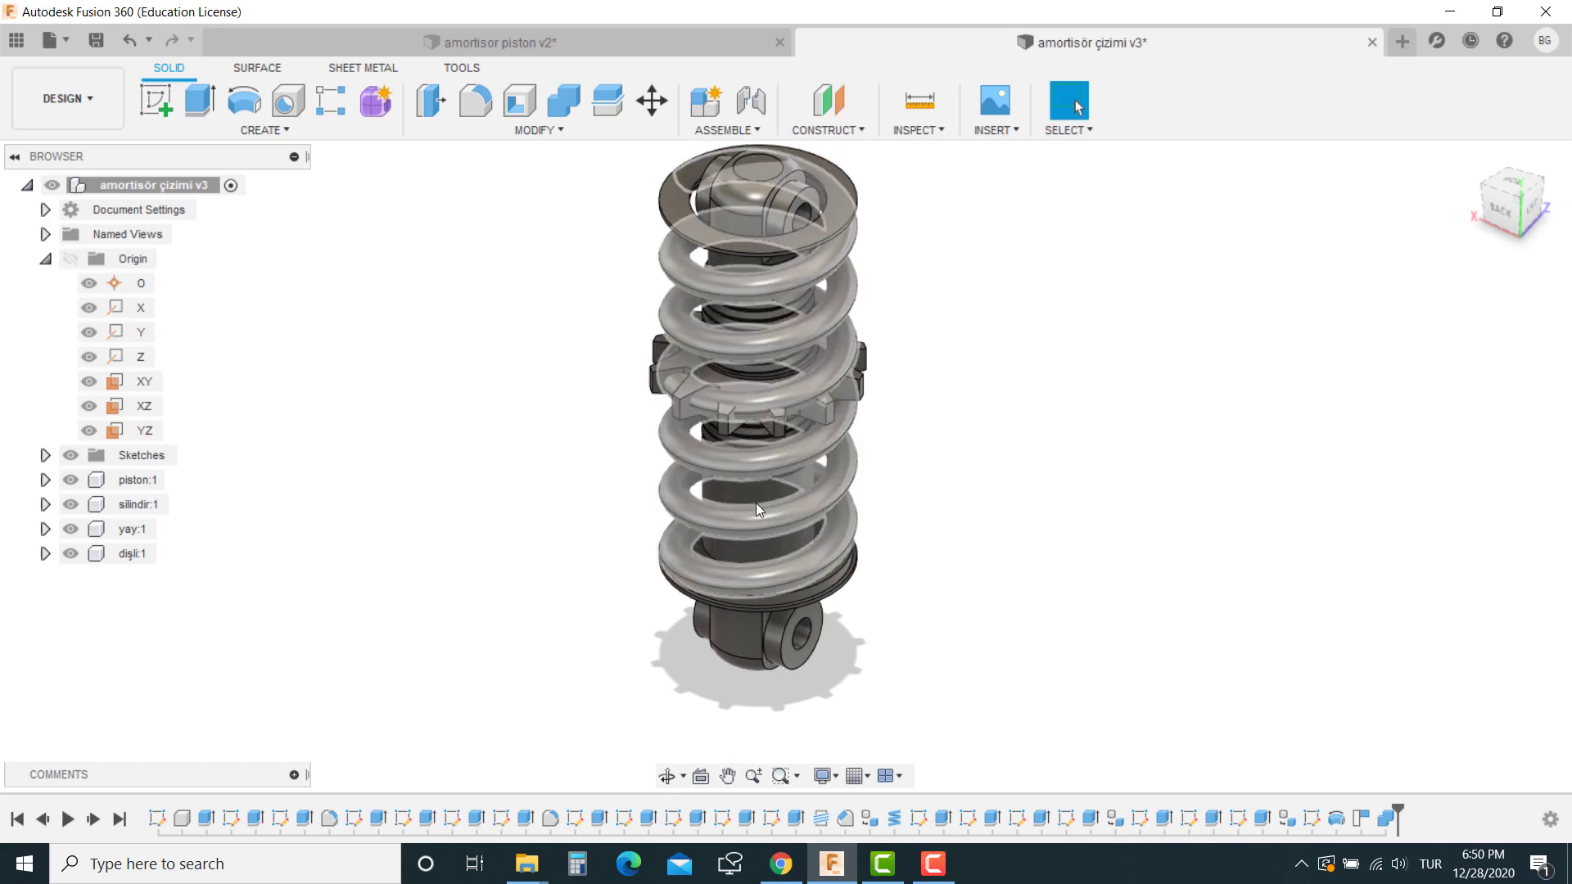
pyautogui.moveTo(748, 529); pyautogui.dragTo(528, 420)
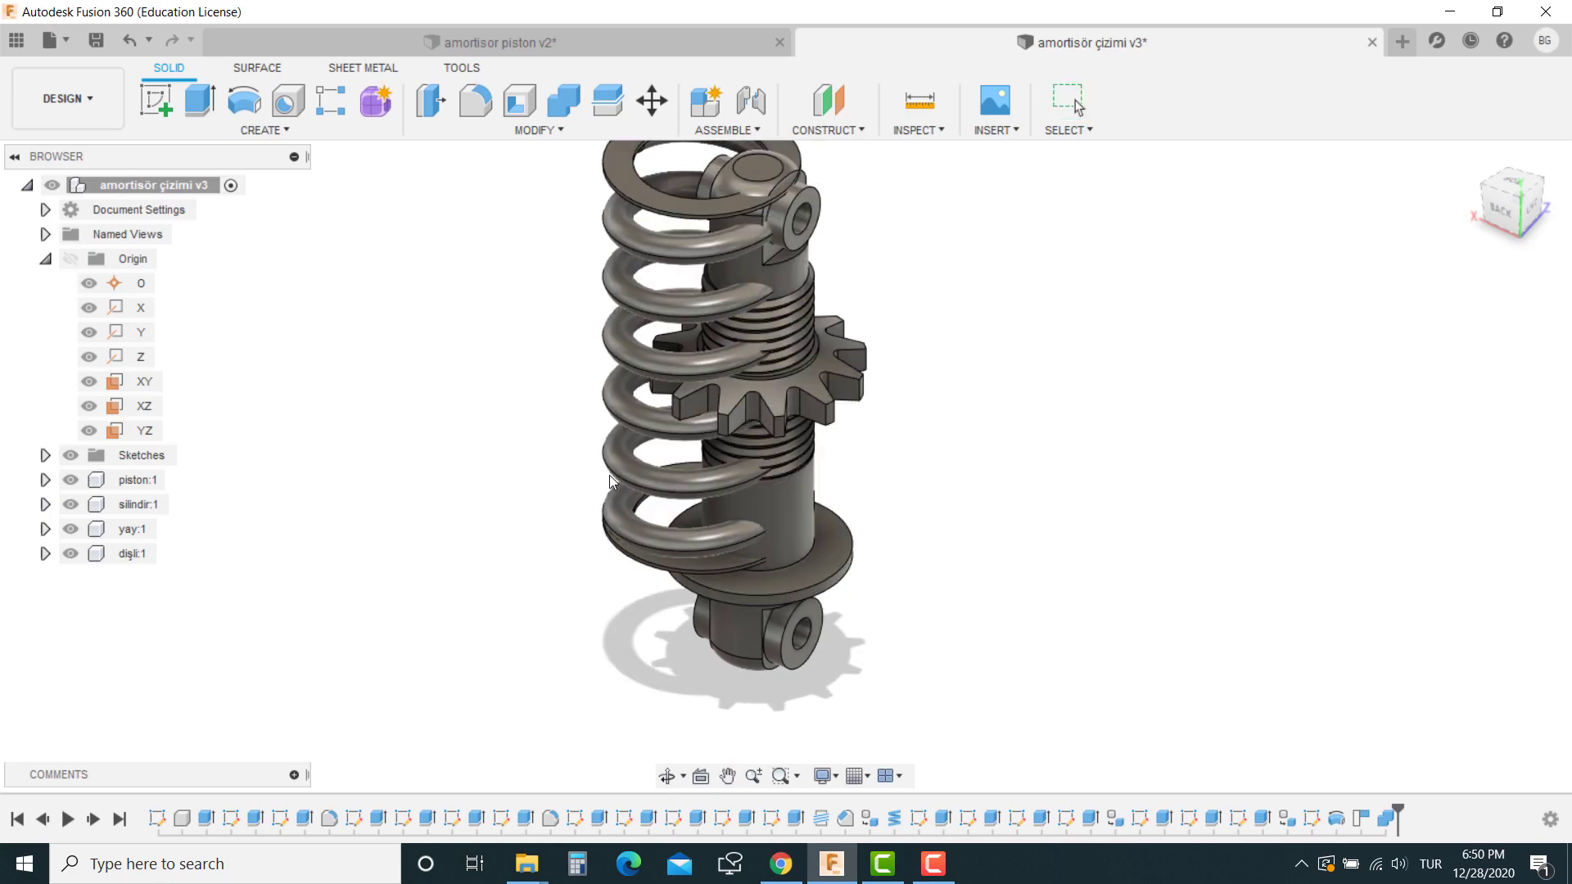
pyautogui.moveTo(716, 568); pyautogui.dragTo(319, 614)
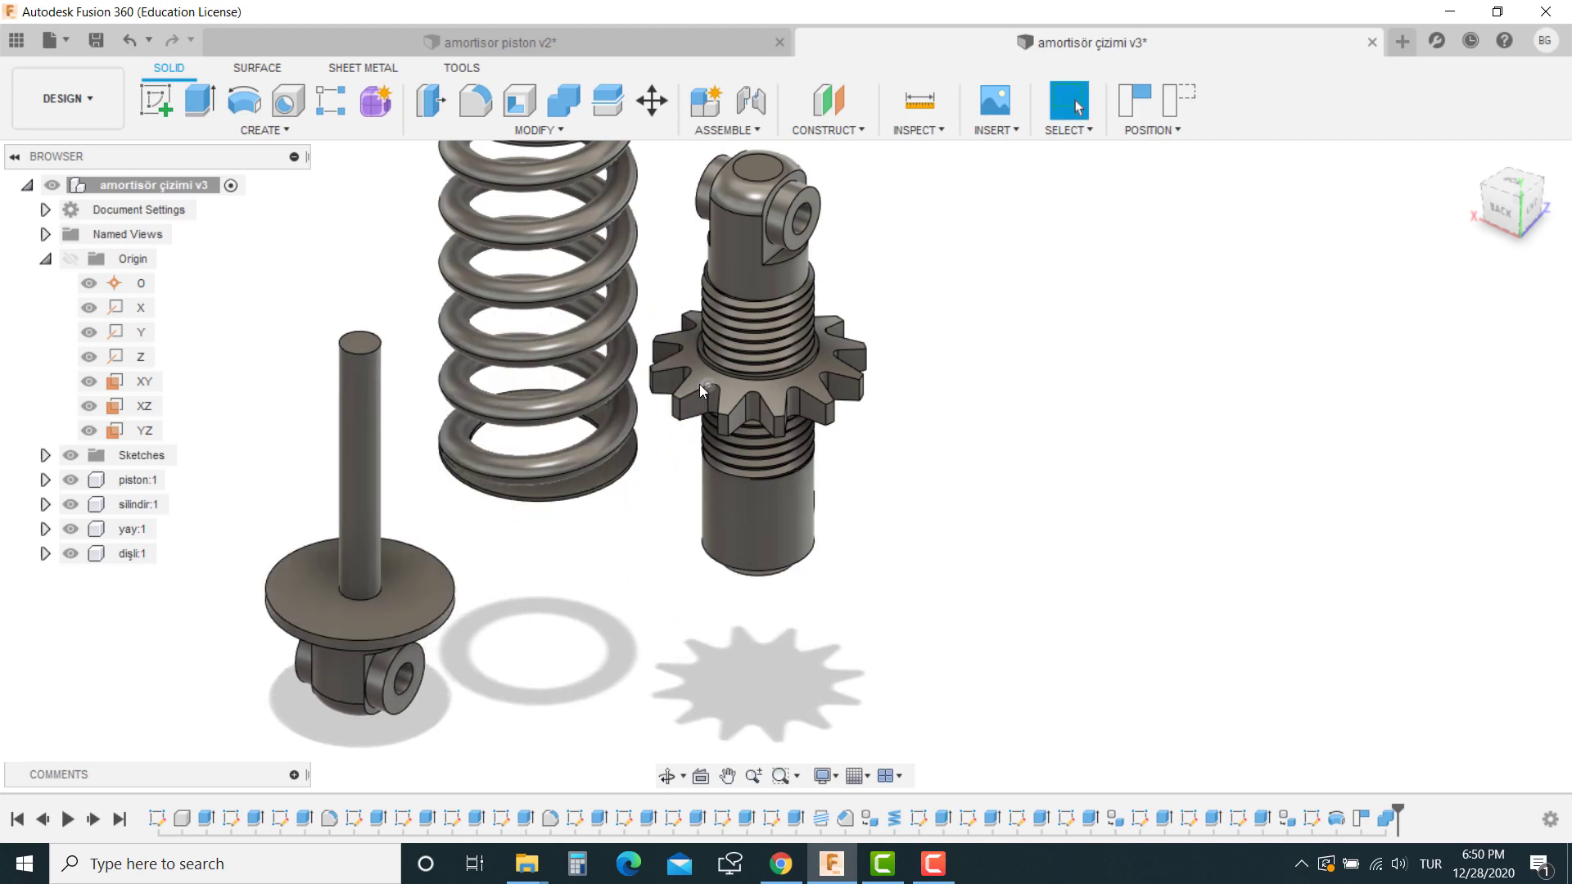
# Drag the gear right, off the threaded cylinder, and zoom in on the four separated parts.
pyautogui.moveTo(699, 385); pyautogui.dragTo(975, 389)
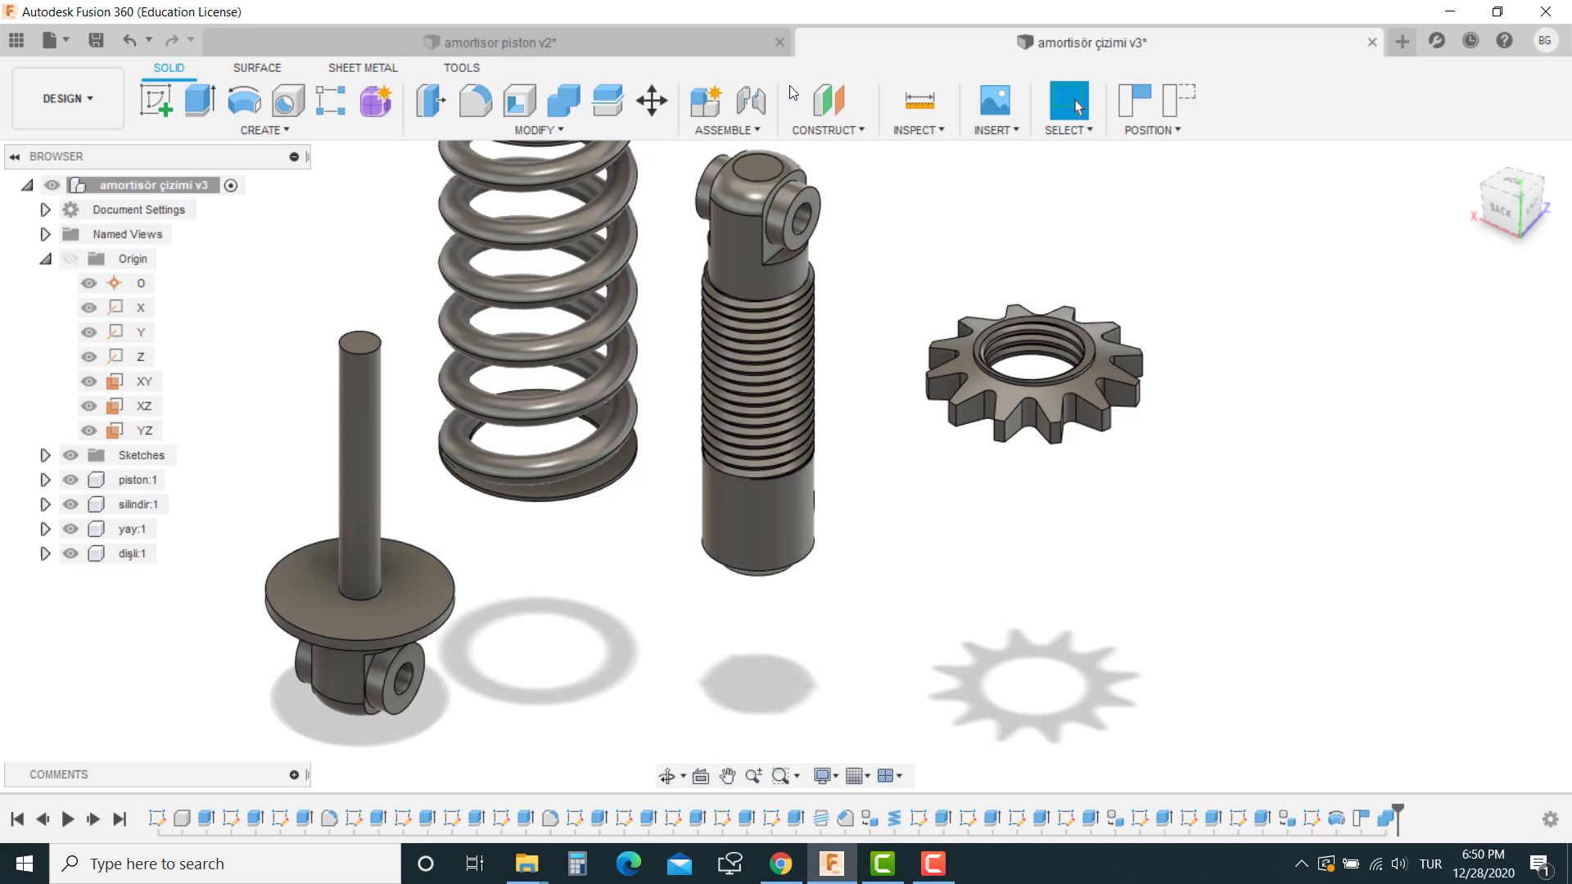
pyautogui.scroll(2, 385, 356)
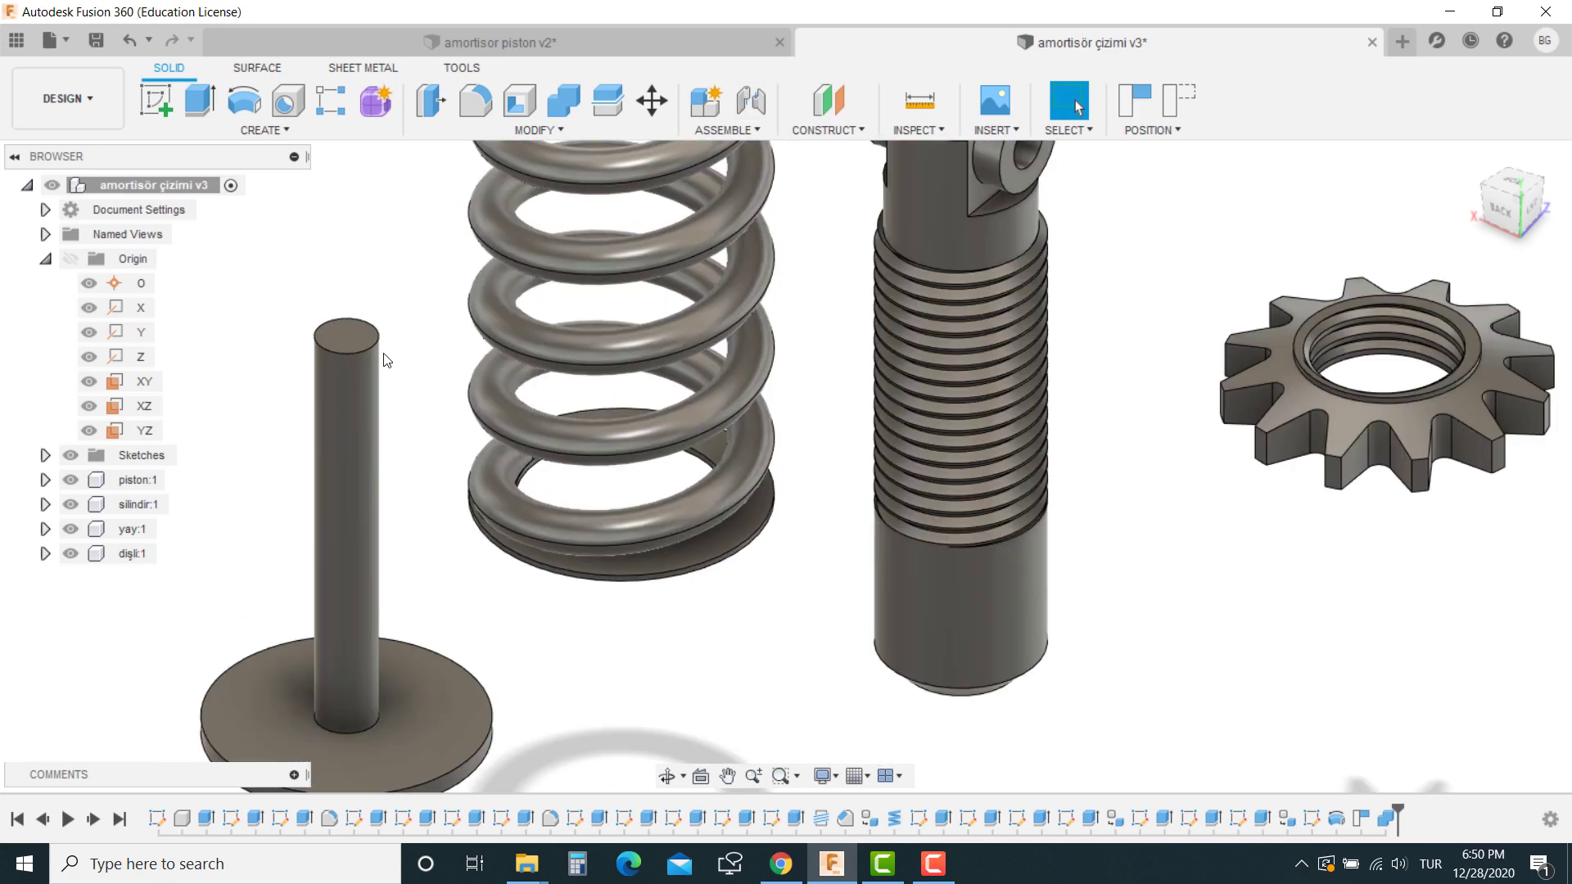
pyautogui.scroll(-3, 428, 440)
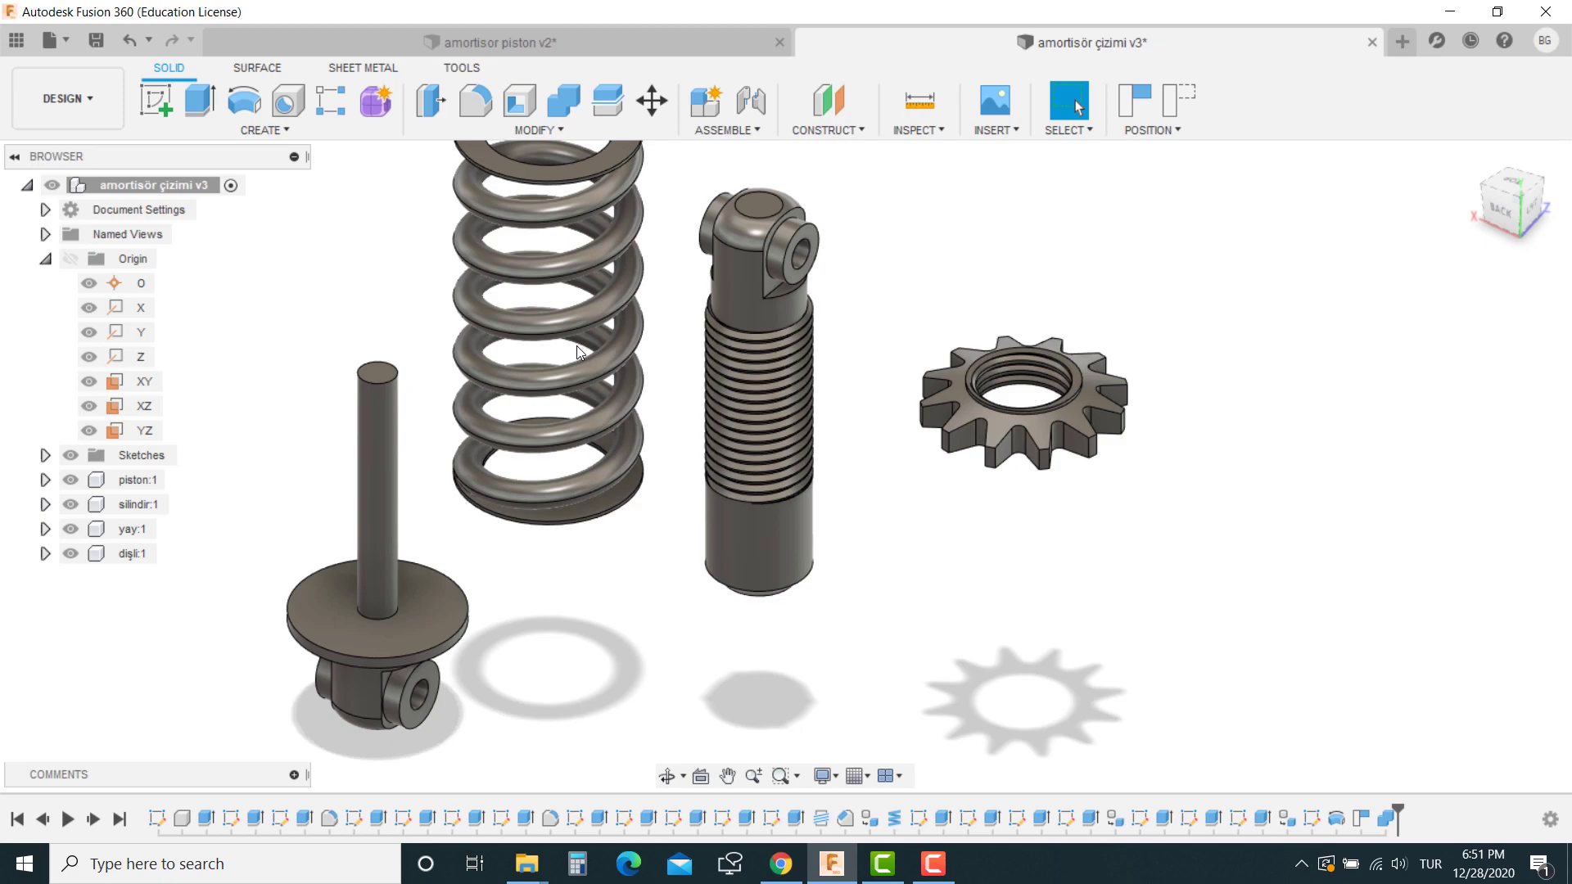
pyautogui.scroll(3, 352, 403)
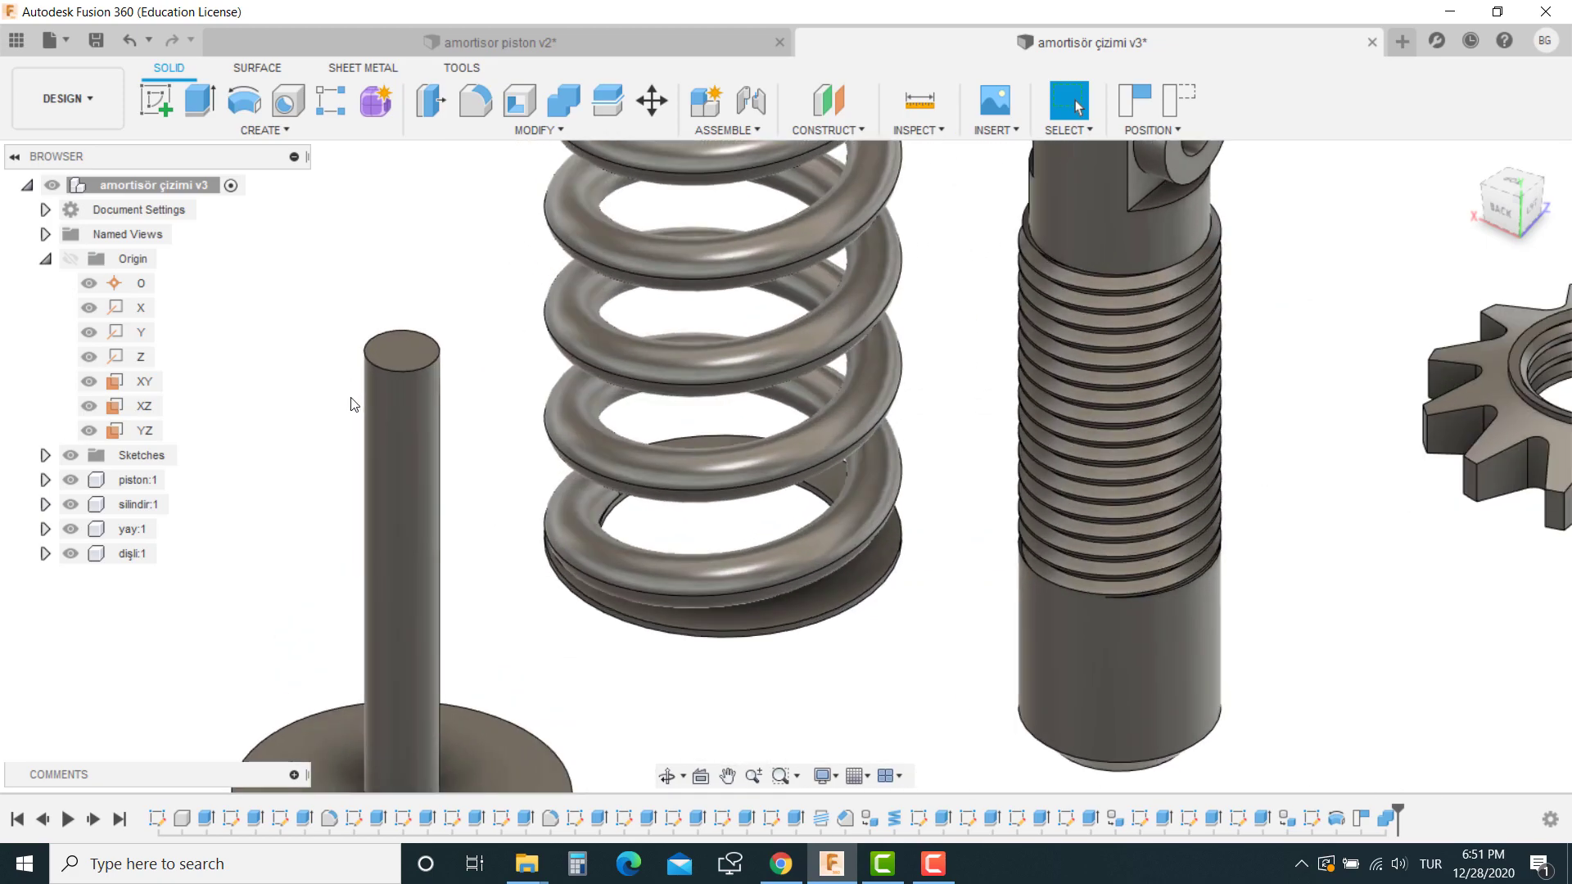
# Capture positions and join the piston shaft top to the cylinder bottom with a Z-axis slider joint.
pyautogui.click(753, 101)
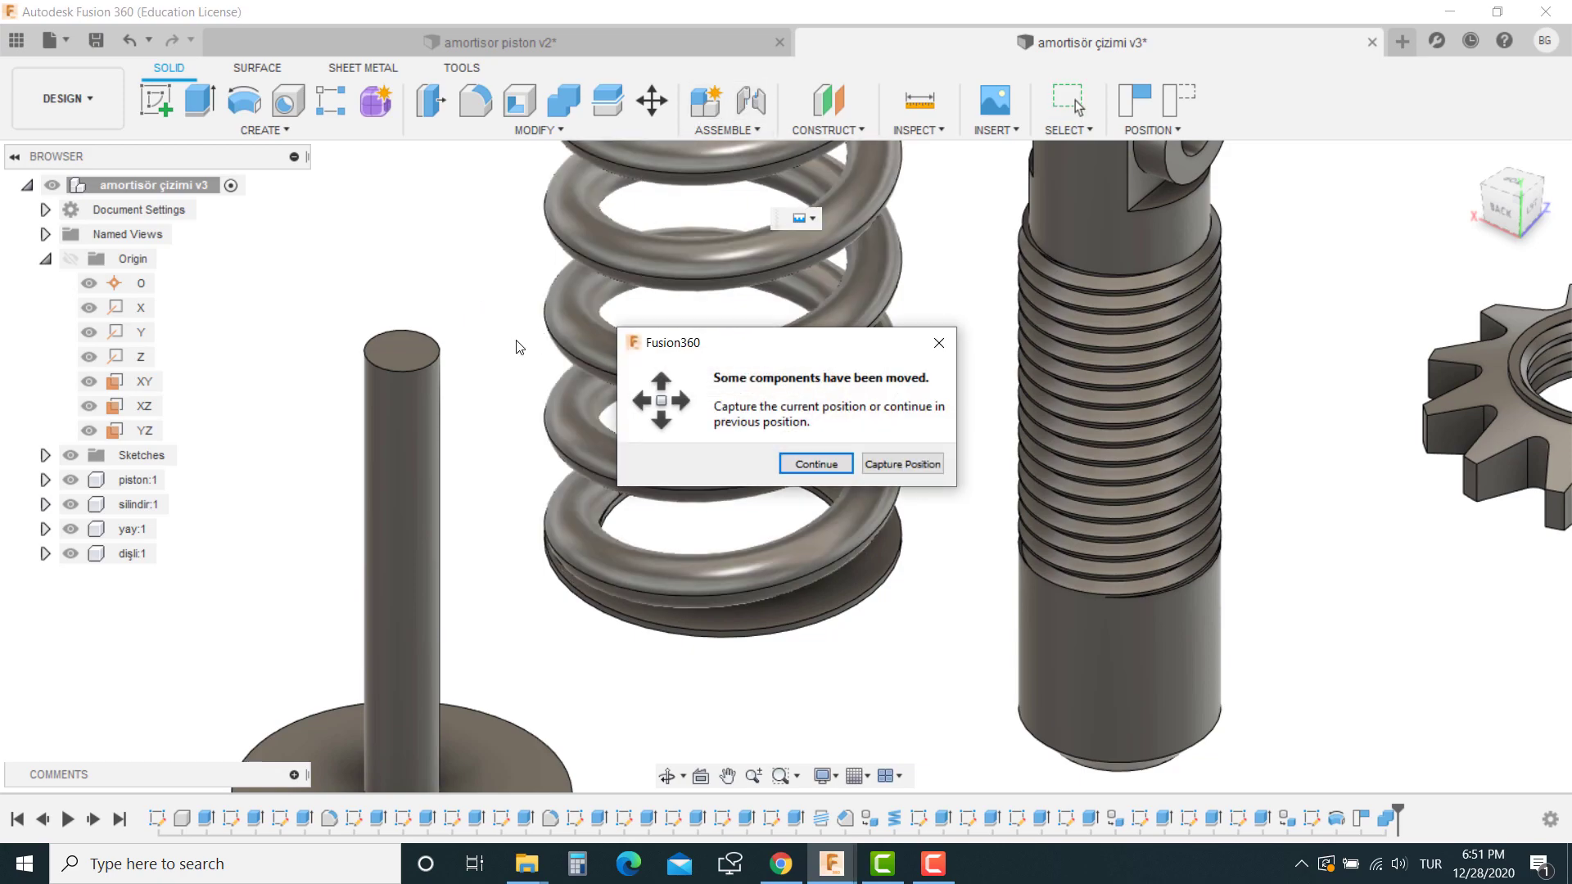
pyautogui.click(885, 467)
pyautogui.click(425, 370)
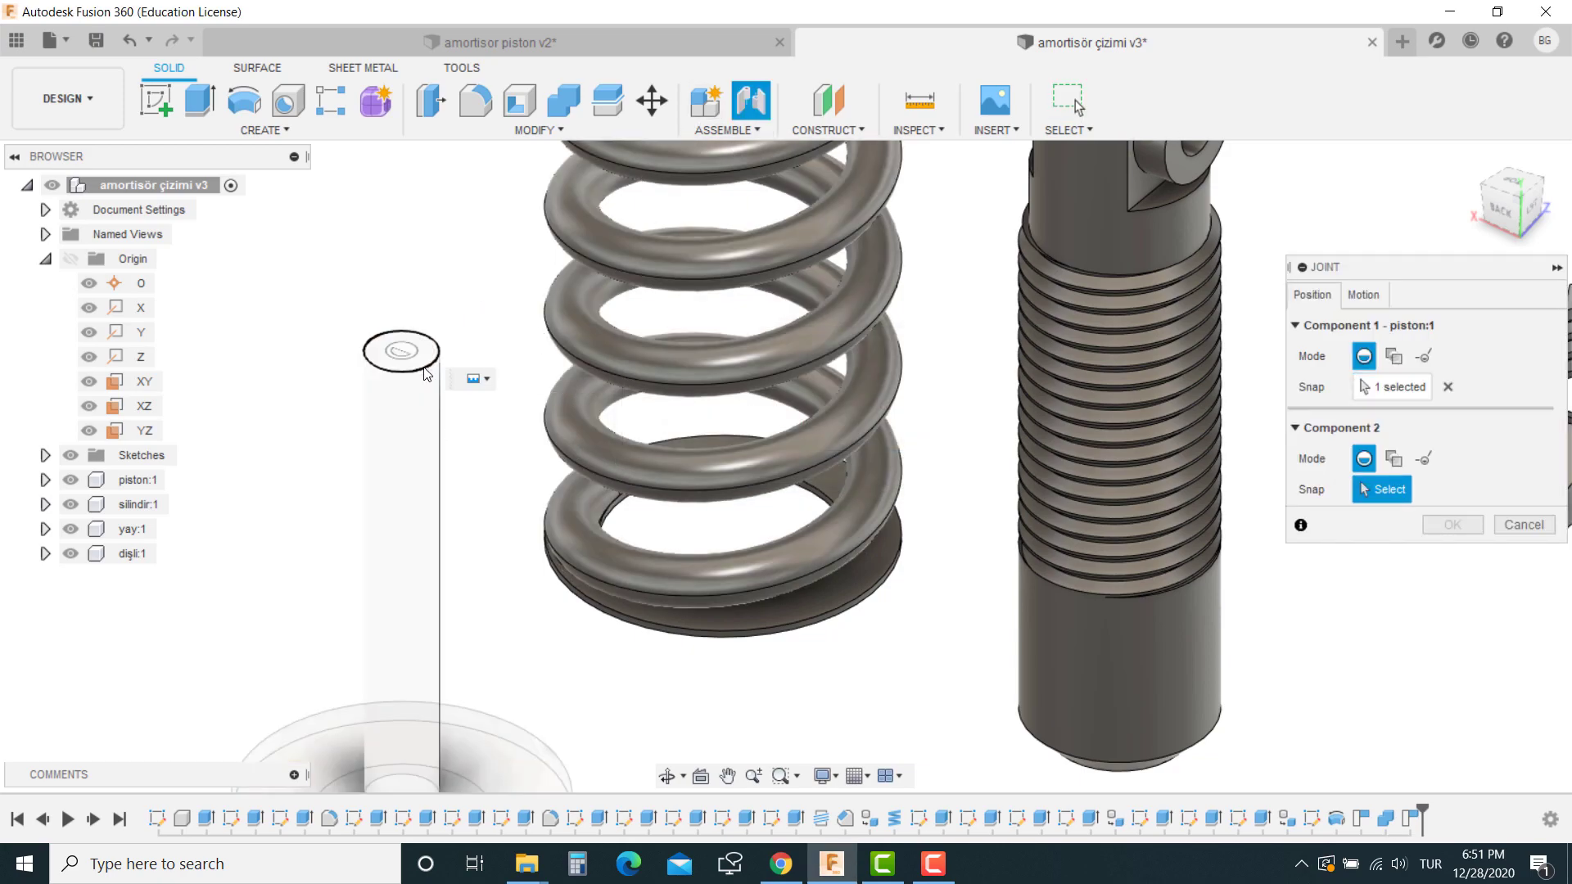
pyautogui.keyDown('shift'); pyautogui.moveTo(905, 621); pyautogui.dragTo(937, 480, button='middle'); pyautogui.keyUp('shift')
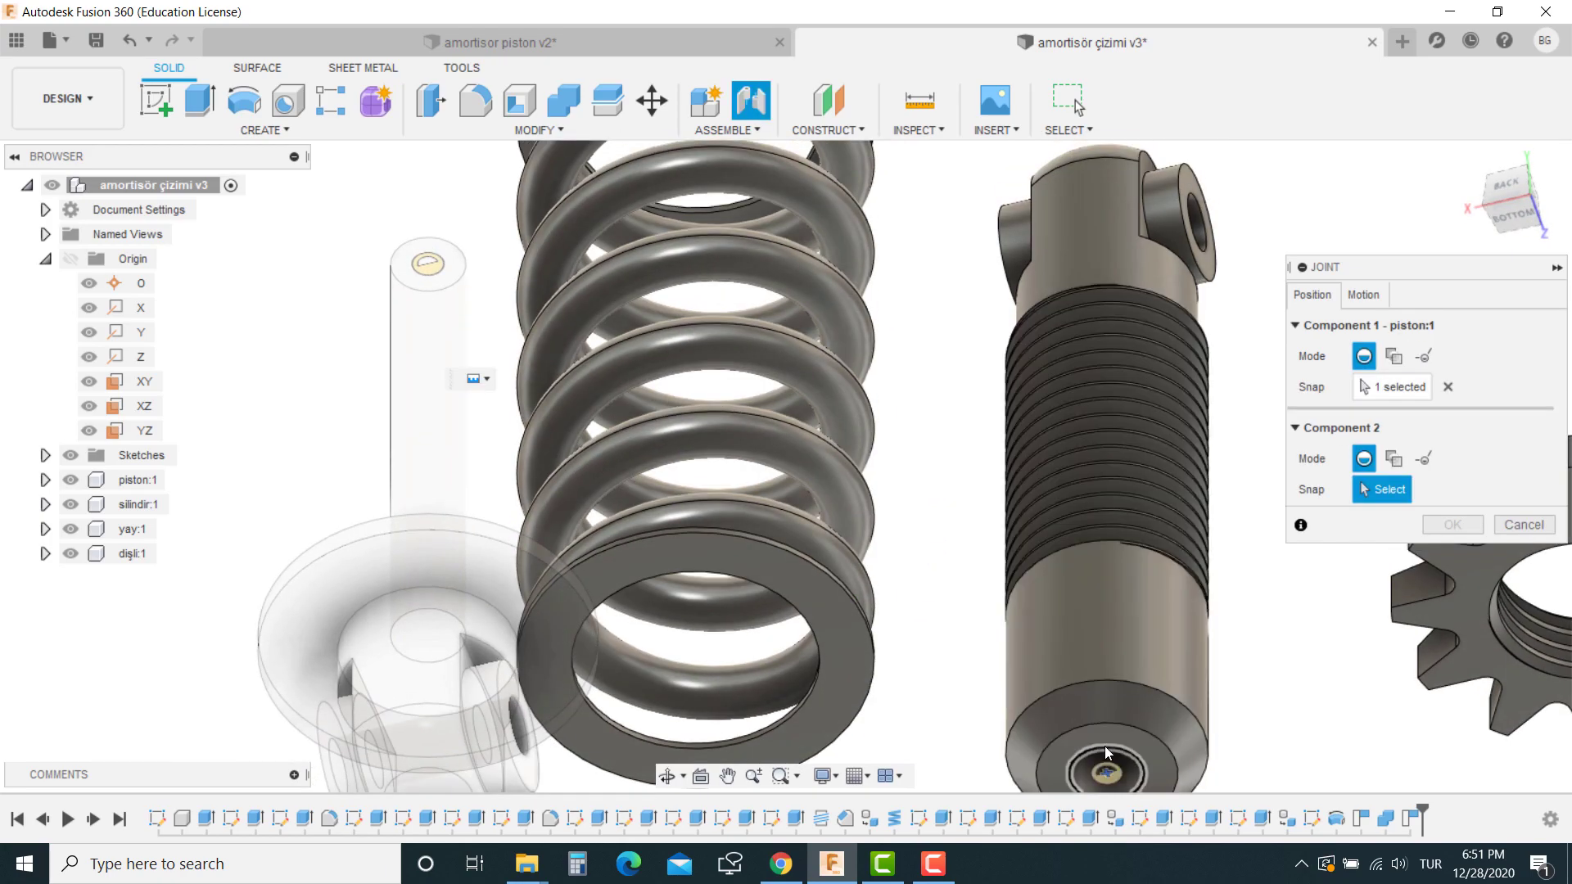
pyautogui.click(1104, 745)
pyautogui.scroll(-2, 1023, 555)
pyautogui.moveTo(1113, 622)
pyautogui.mouseDown(button='middle')
pyautogui.moveTo(900, 450)
pyautogui.moveTo(930, 527)
pyautogui.mouseUp(button='middle')
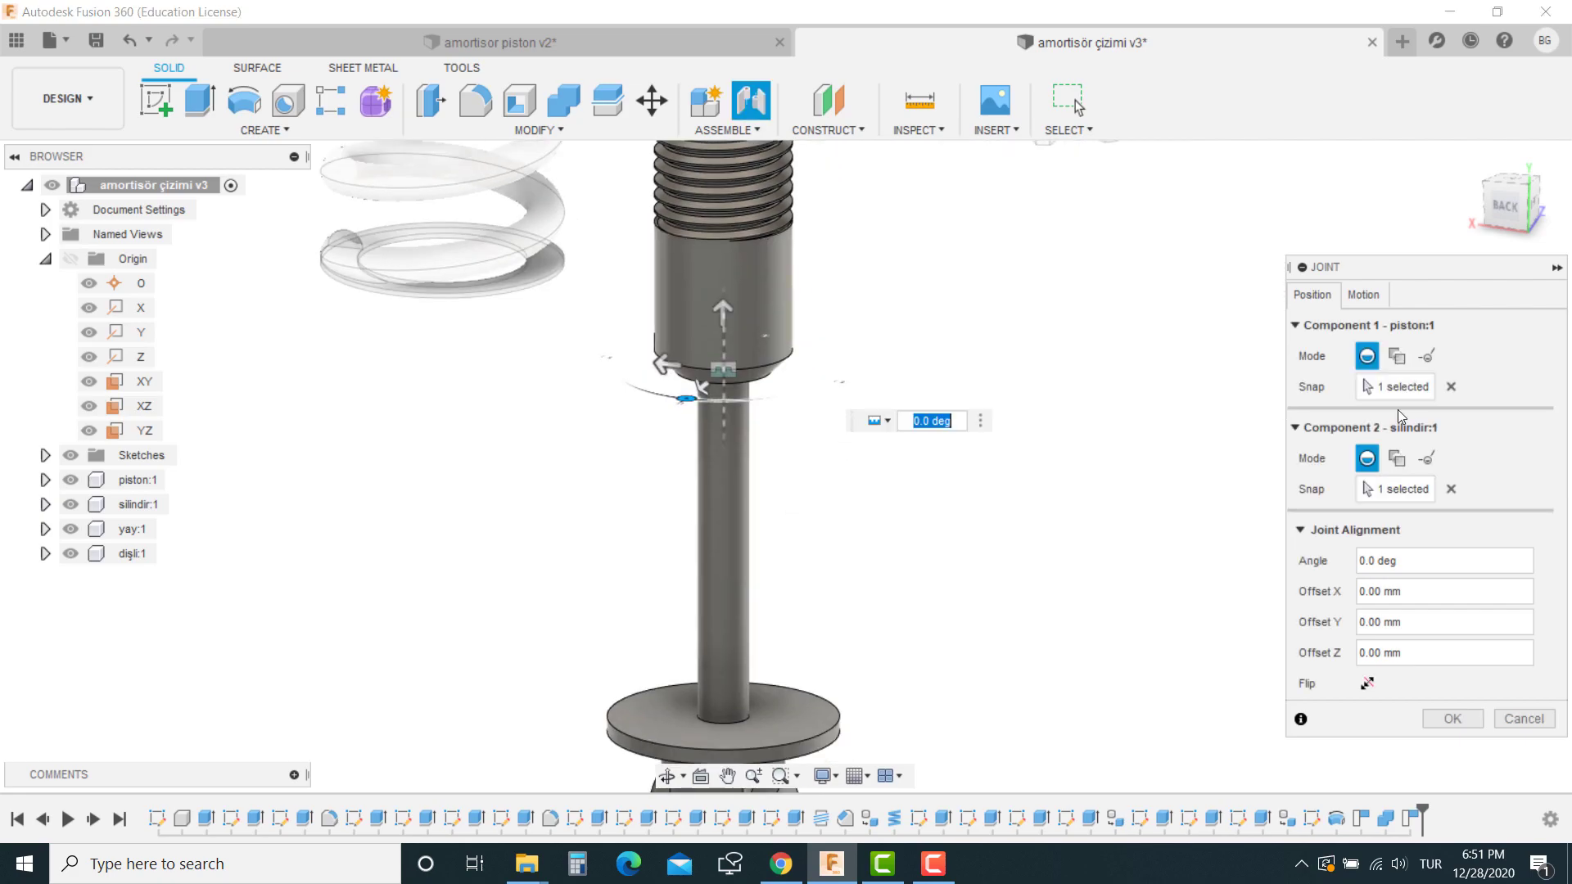
pyautogui.click(1363, 294)
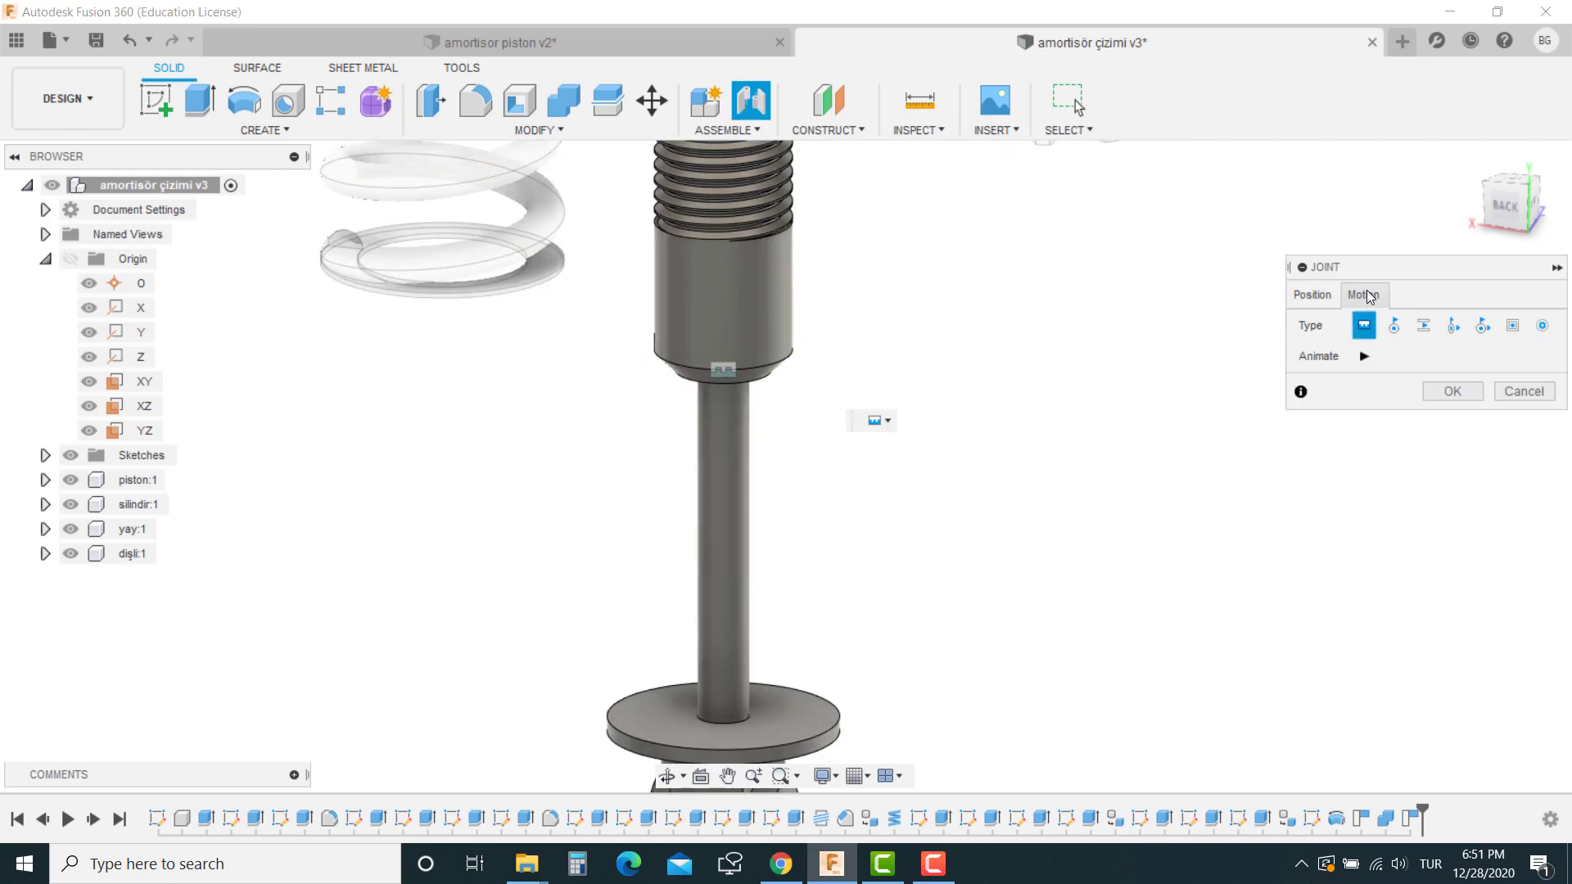
pyautogui.click(1417, 334)
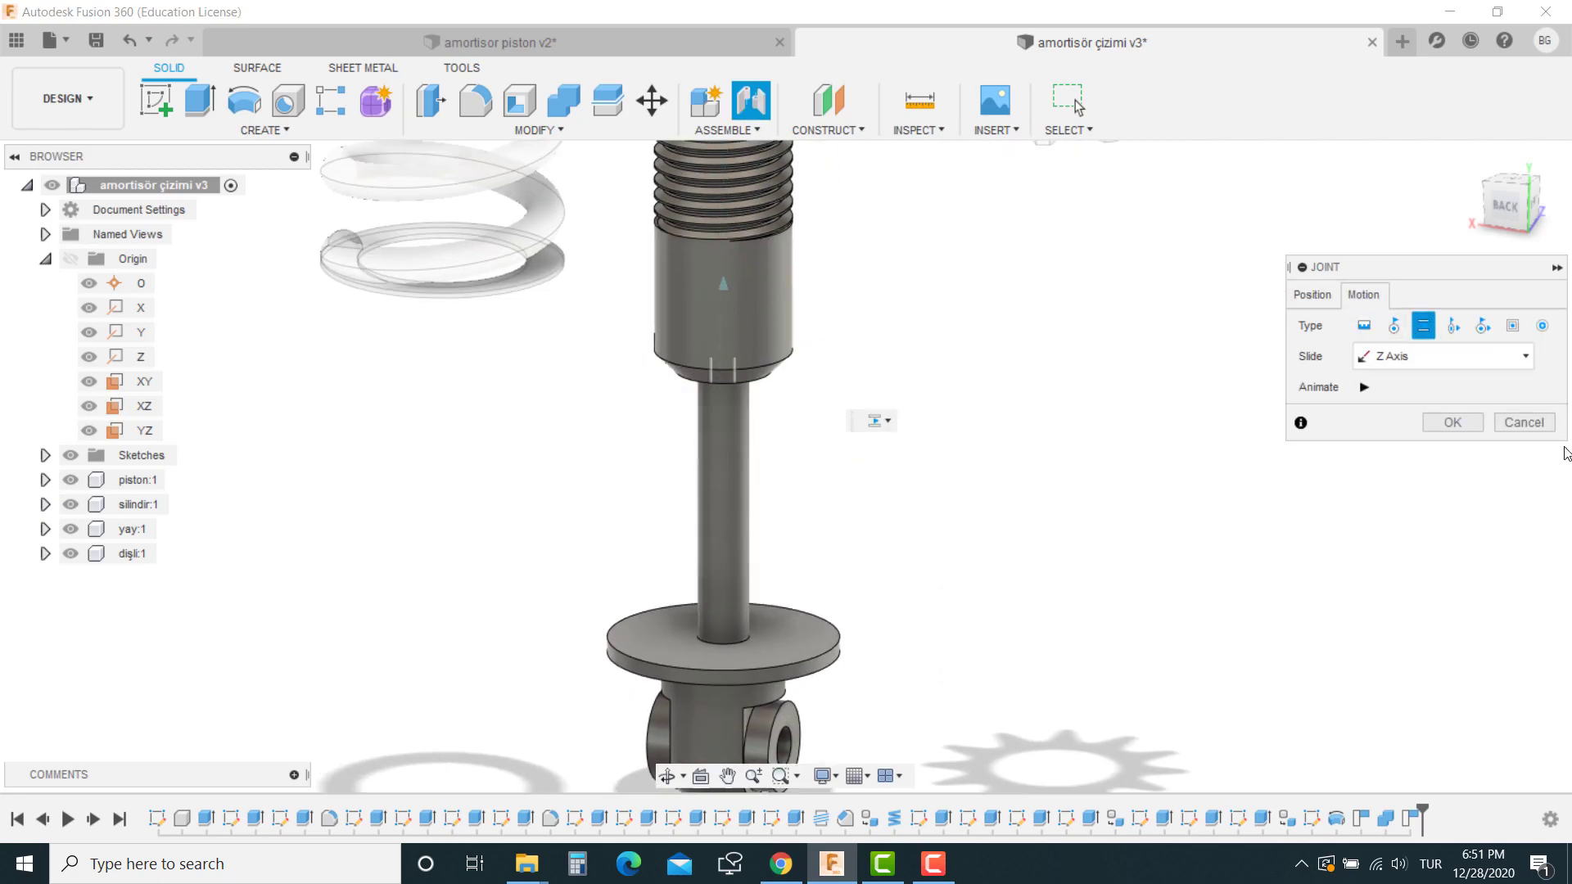
pyautogui.click(1453, 422)
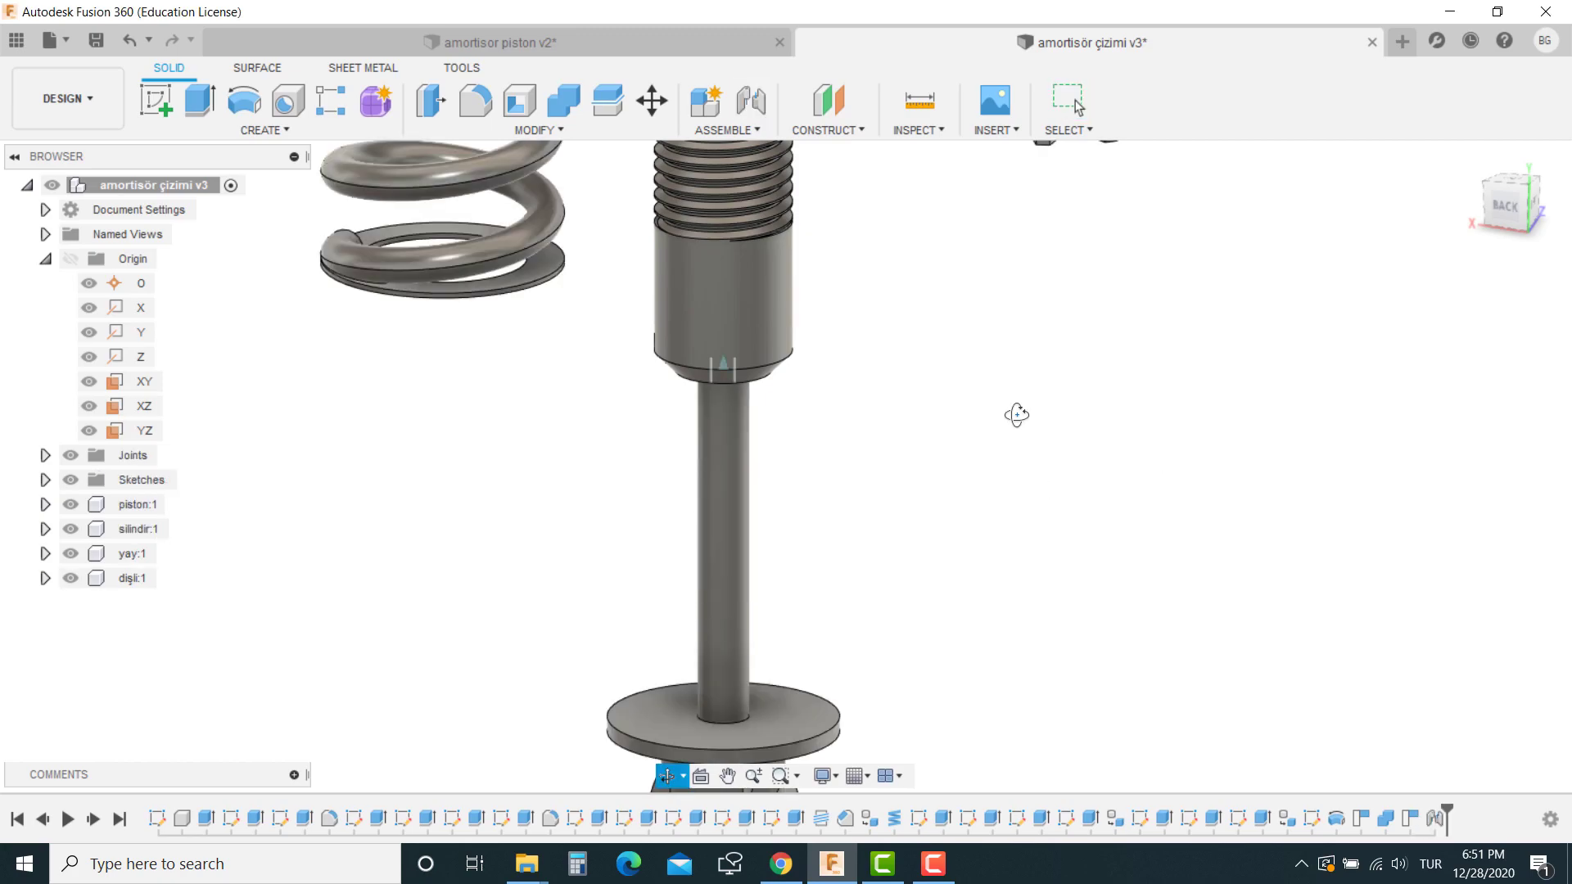
pyautogui.moveTo(1015, 415)
pyautogui.keyDown('shift'); pyautogui.mouseDown(button='middle')
pyautogui.moveTo(936, 354)
pyautogui.moveTo(944, 456)
pyautogui.moveTo(981, 468)
pyautogui.mouseUp(button='middle'); pyautogui.keyUp('shift')
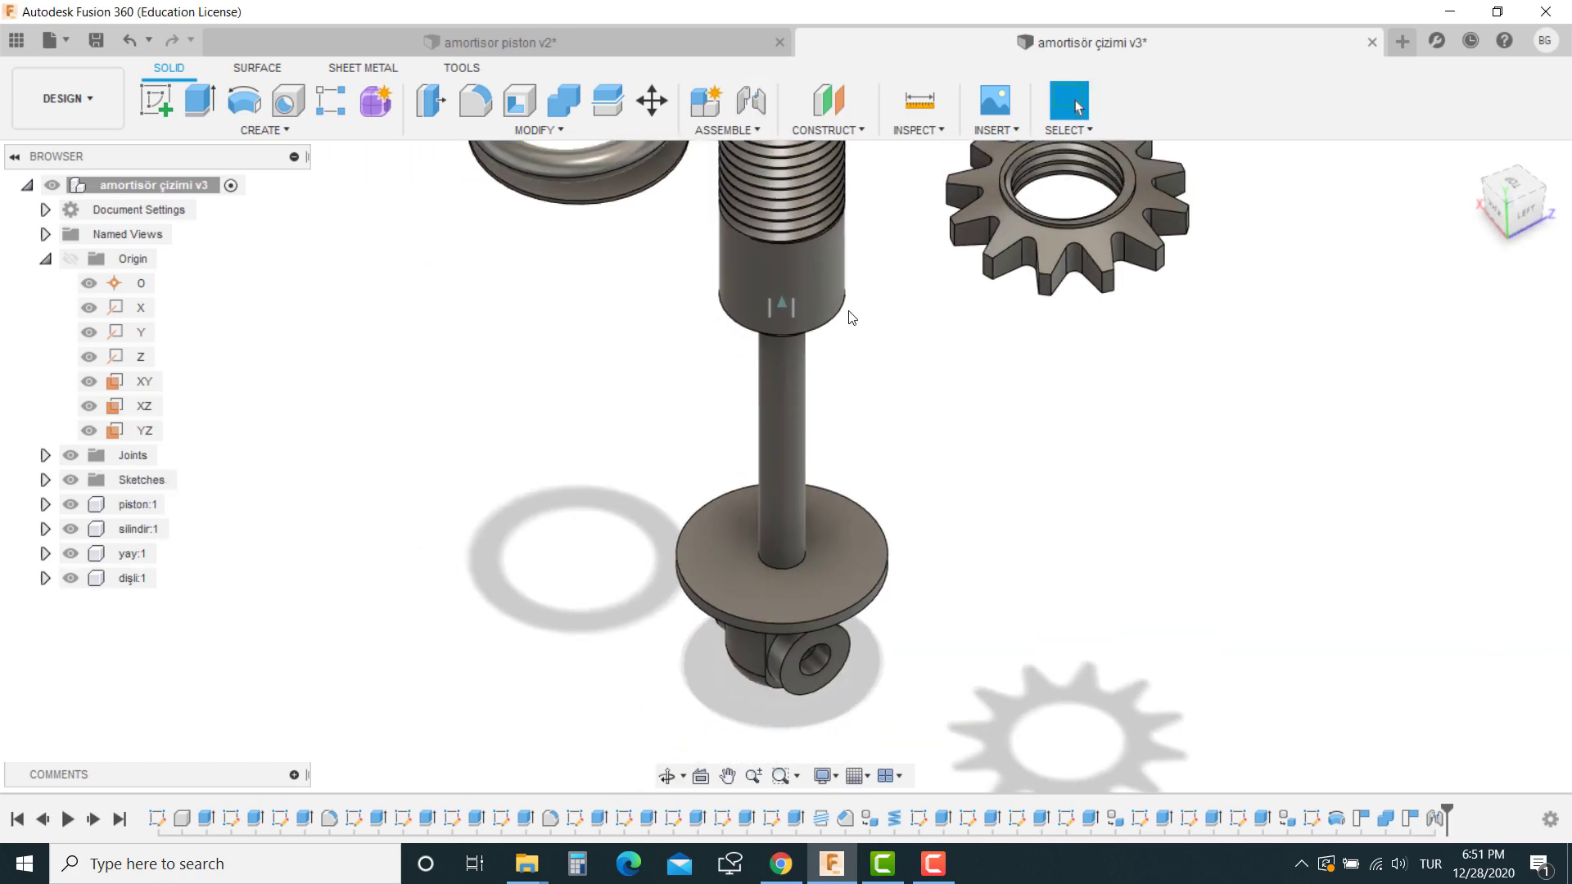
pyautogui.moveTo(851, 319)
pyautogui.keyDown('shift'); pyautogui.mouseDown(button='middle')
pyautogui.moveTo(866, 491)
pyautogui.moveTo(911, 451)
pyautogui.mouseUp(button='middle'); pyautogui.keyUp('shift')
pyautogui.moveTo(938, 571)
pyautogui.mouseDown(button='middle')
pyautogui.moveTo(931, 401)
pyautogui.moveTo(804, 729)
pyautogui.mouseUp(button='middle')
pyautogui.moveTo(804, 728)
pyautogui.mouseDown()
pyautogui.moveTo(799, 632)
pyautogui.moveTo(800, 700)
pyautogui.mouseUp()
pyautogui.scroll(-3, 799, 700)
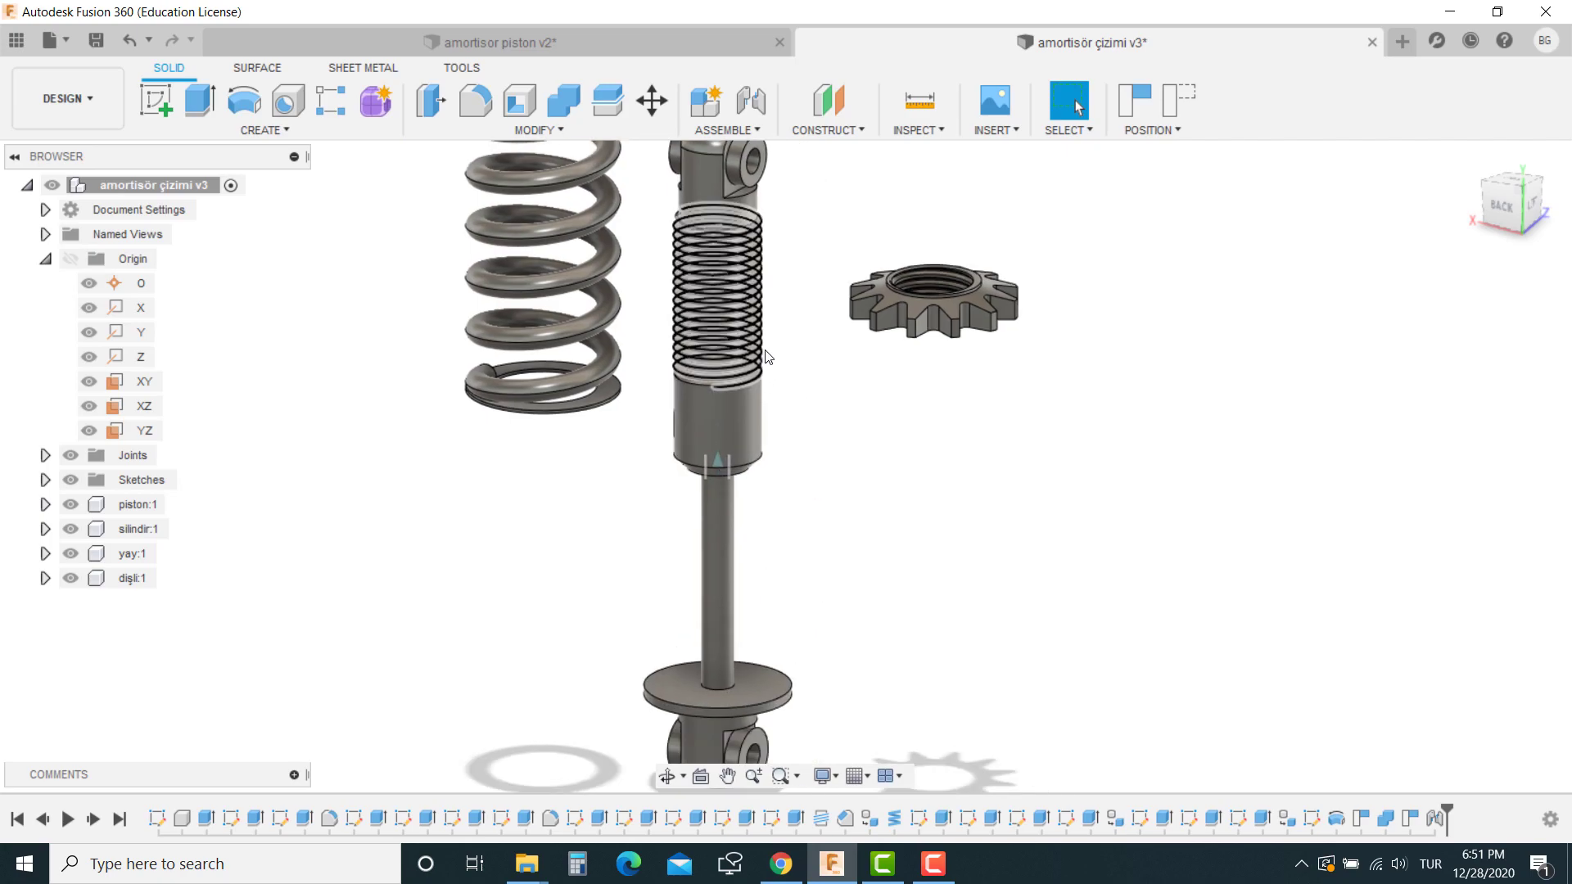
pyautogui.moveTo(743, 346); pyautogui.dragTo(877, 382, button='middle')
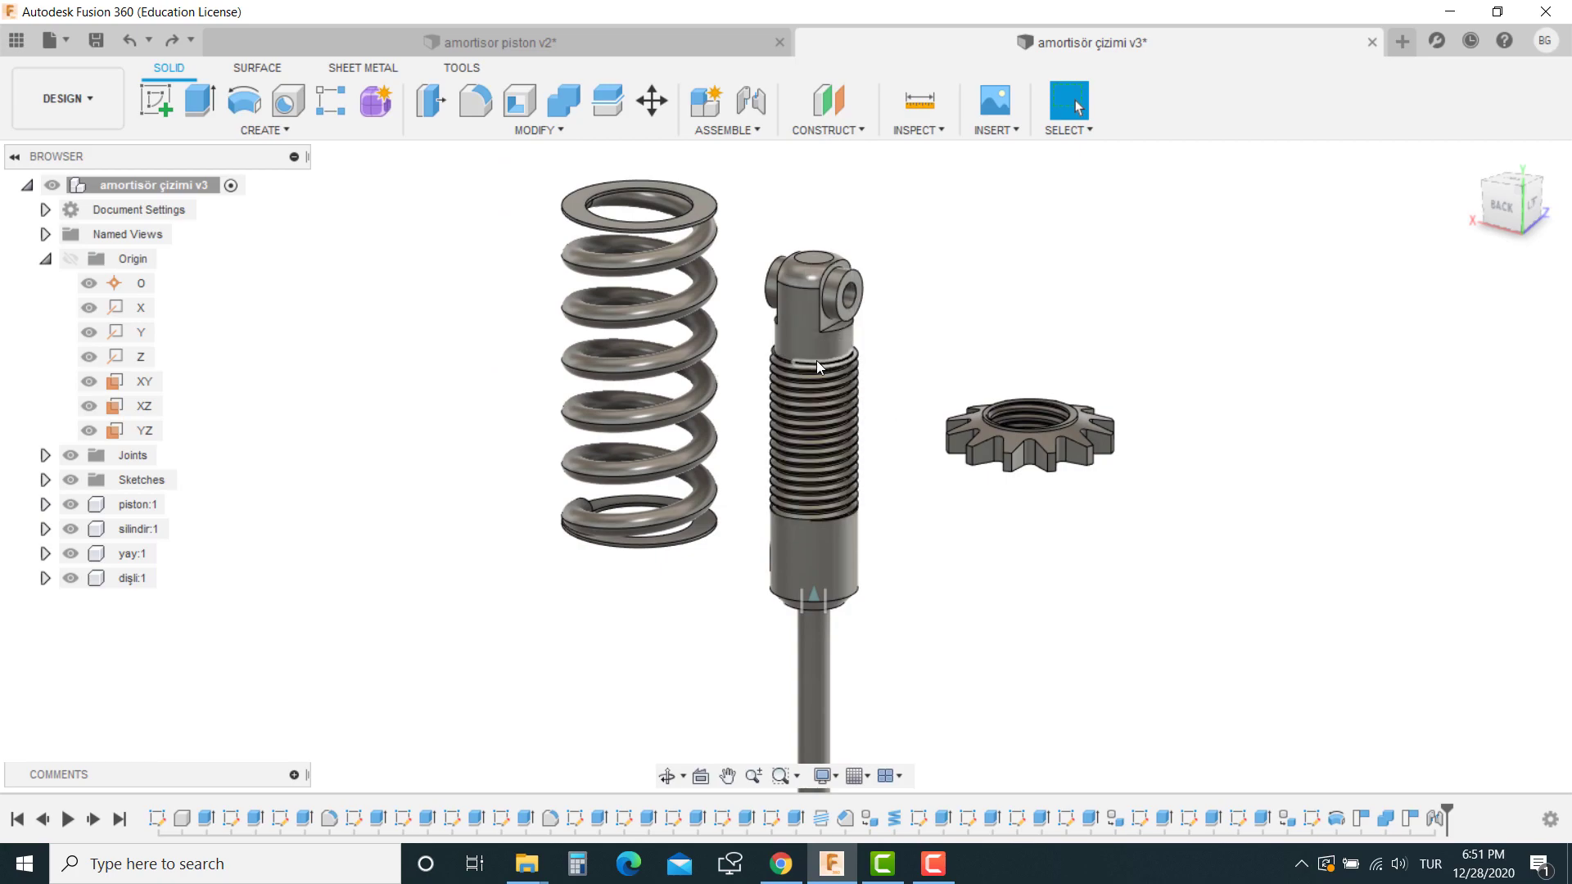
pyautogui.scroll(2, 737, 484)
pyautogui.moveTo(744, 717); pyautogui.dragTo(750, 298, button='middle')
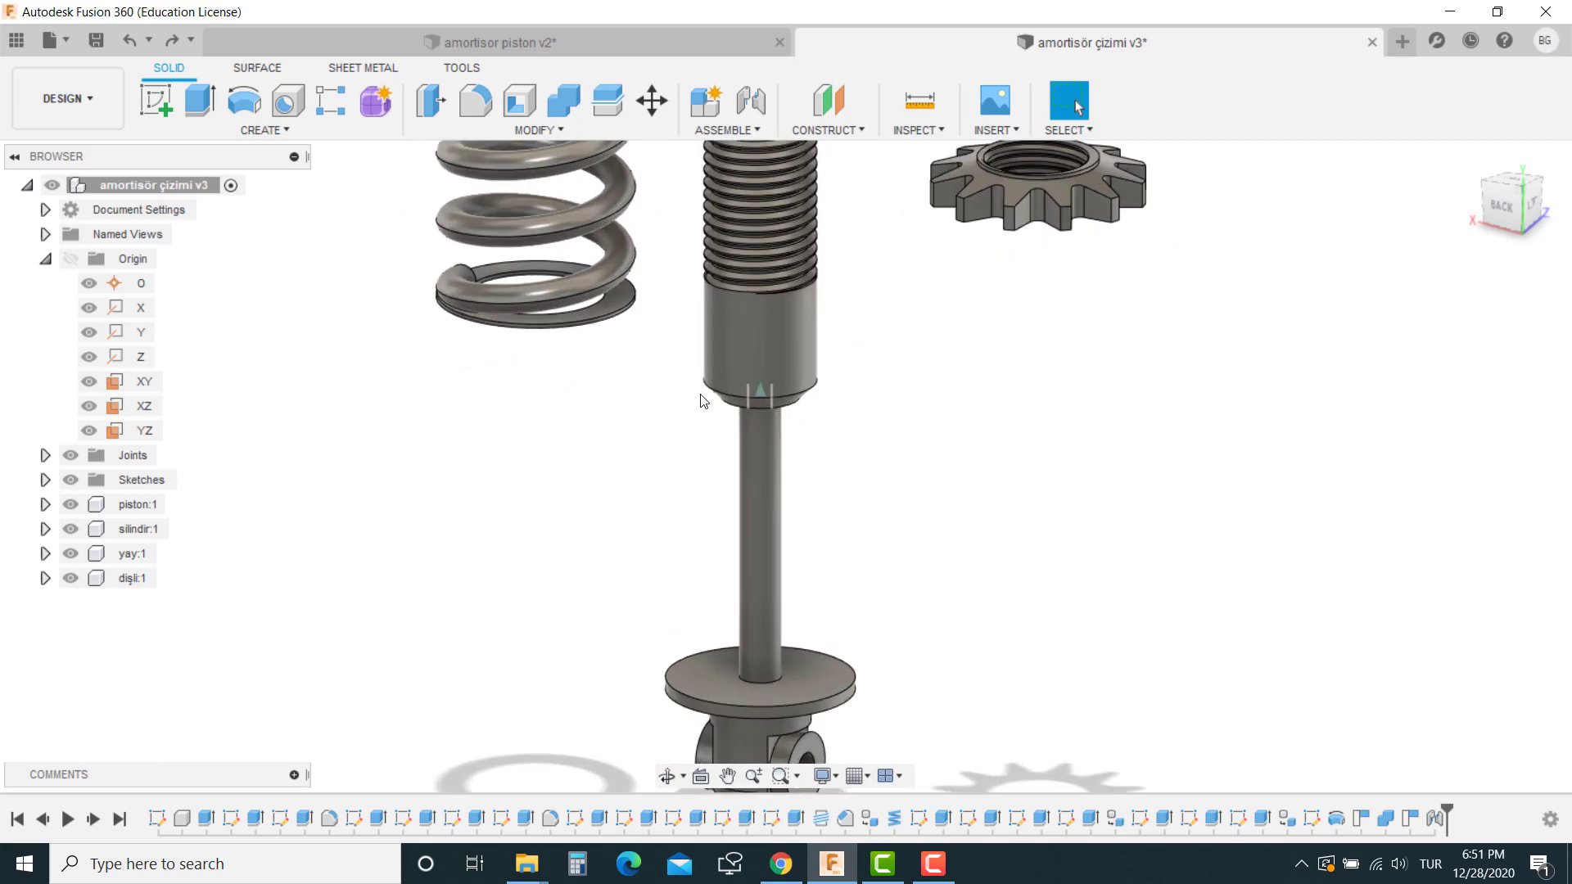
pyautogui.scroll(1, 701, 399)
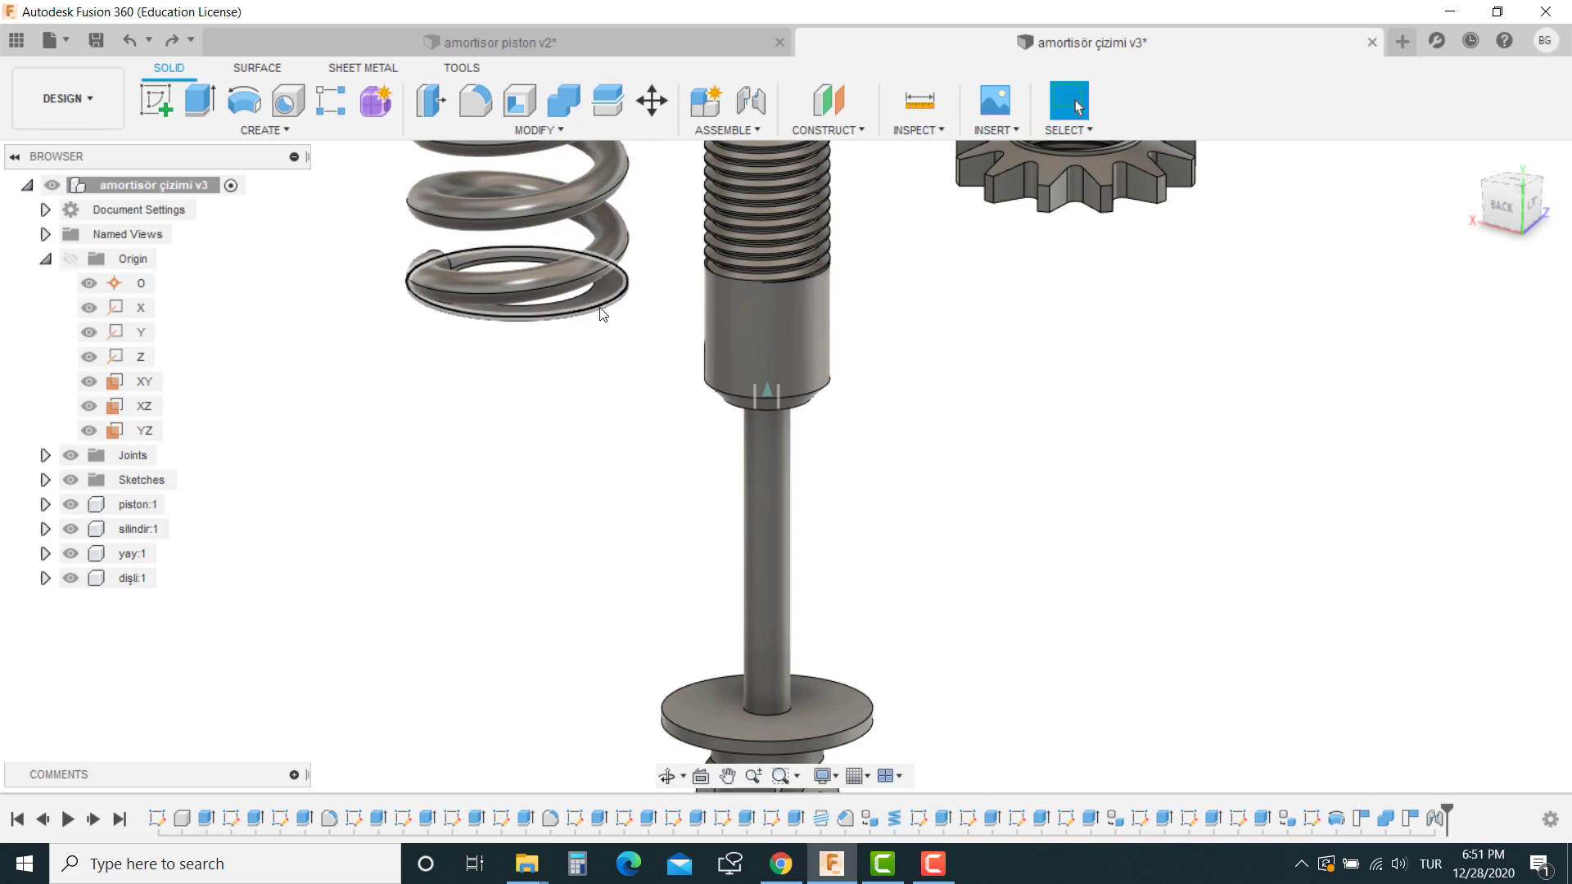
# Fix the cylinder component in place and slide the piston up relative to it.
pyautogui.click(117, 530)
pyautogui.rightClick(117, 530)
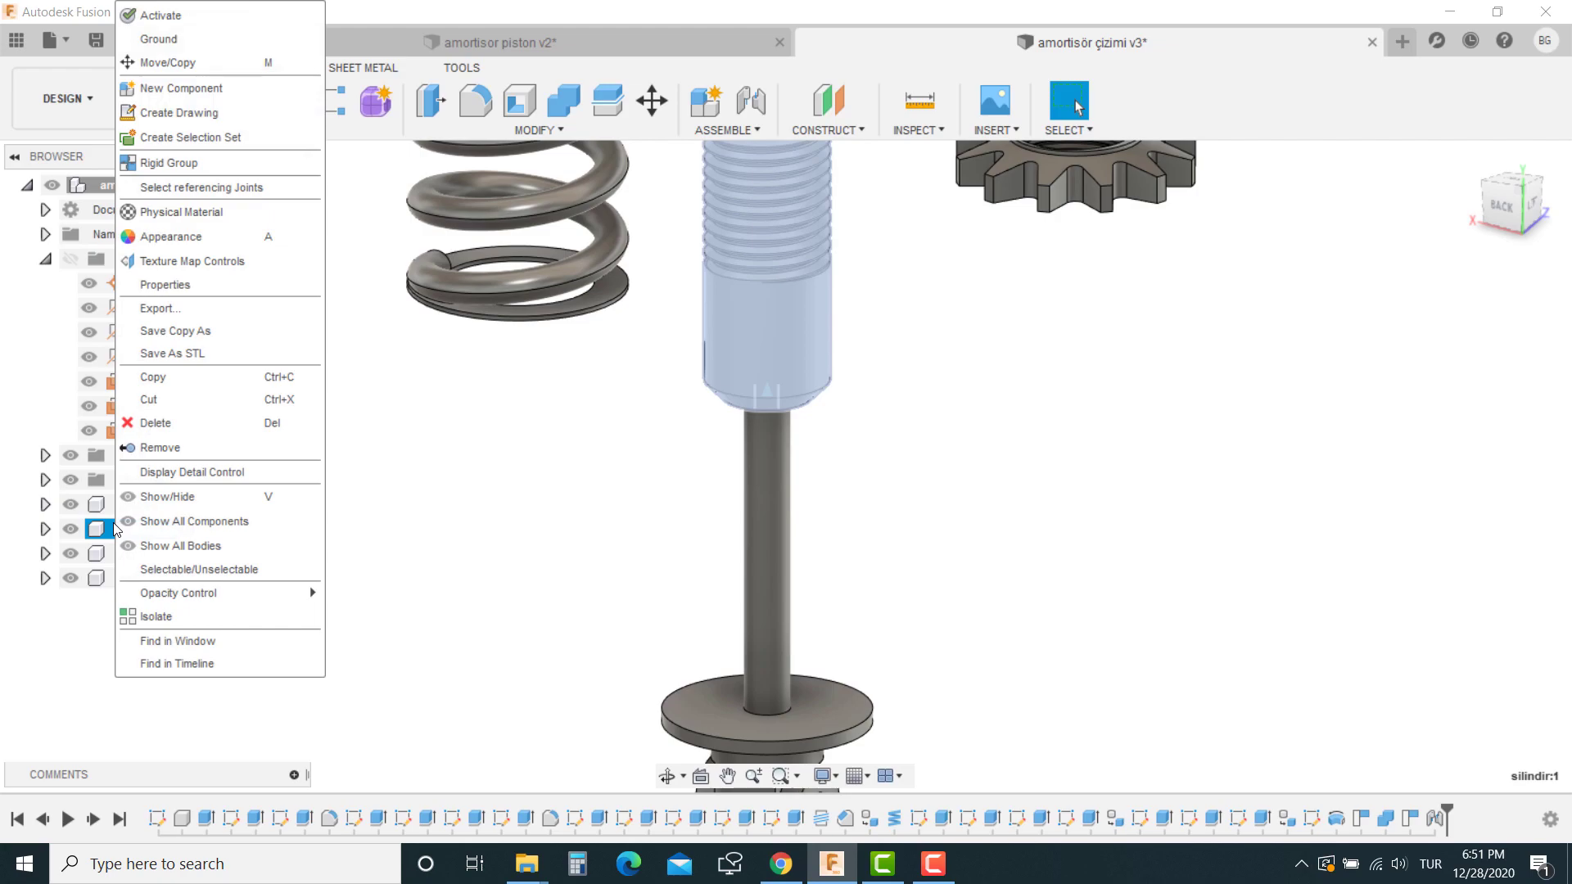
pyautogui.click(158, 38)
pyautogui.click(968, 424)
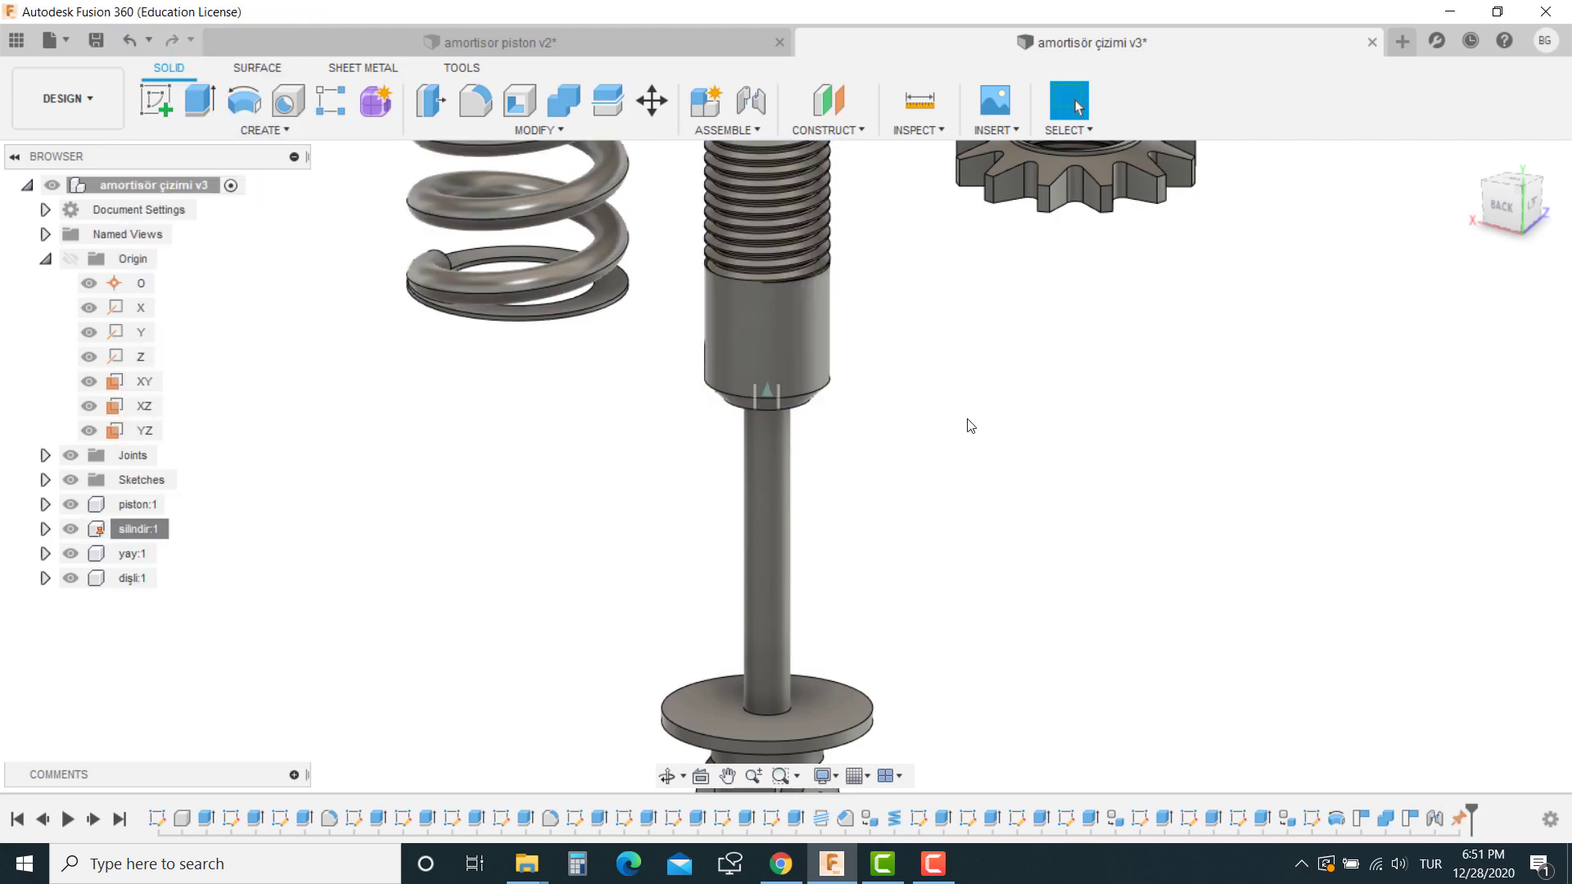
pyautogui.moveTo(968, 424); pyautogui.dragTo(941, 463, button='middle')
pyautogui.scroll(-2, 941, 463)
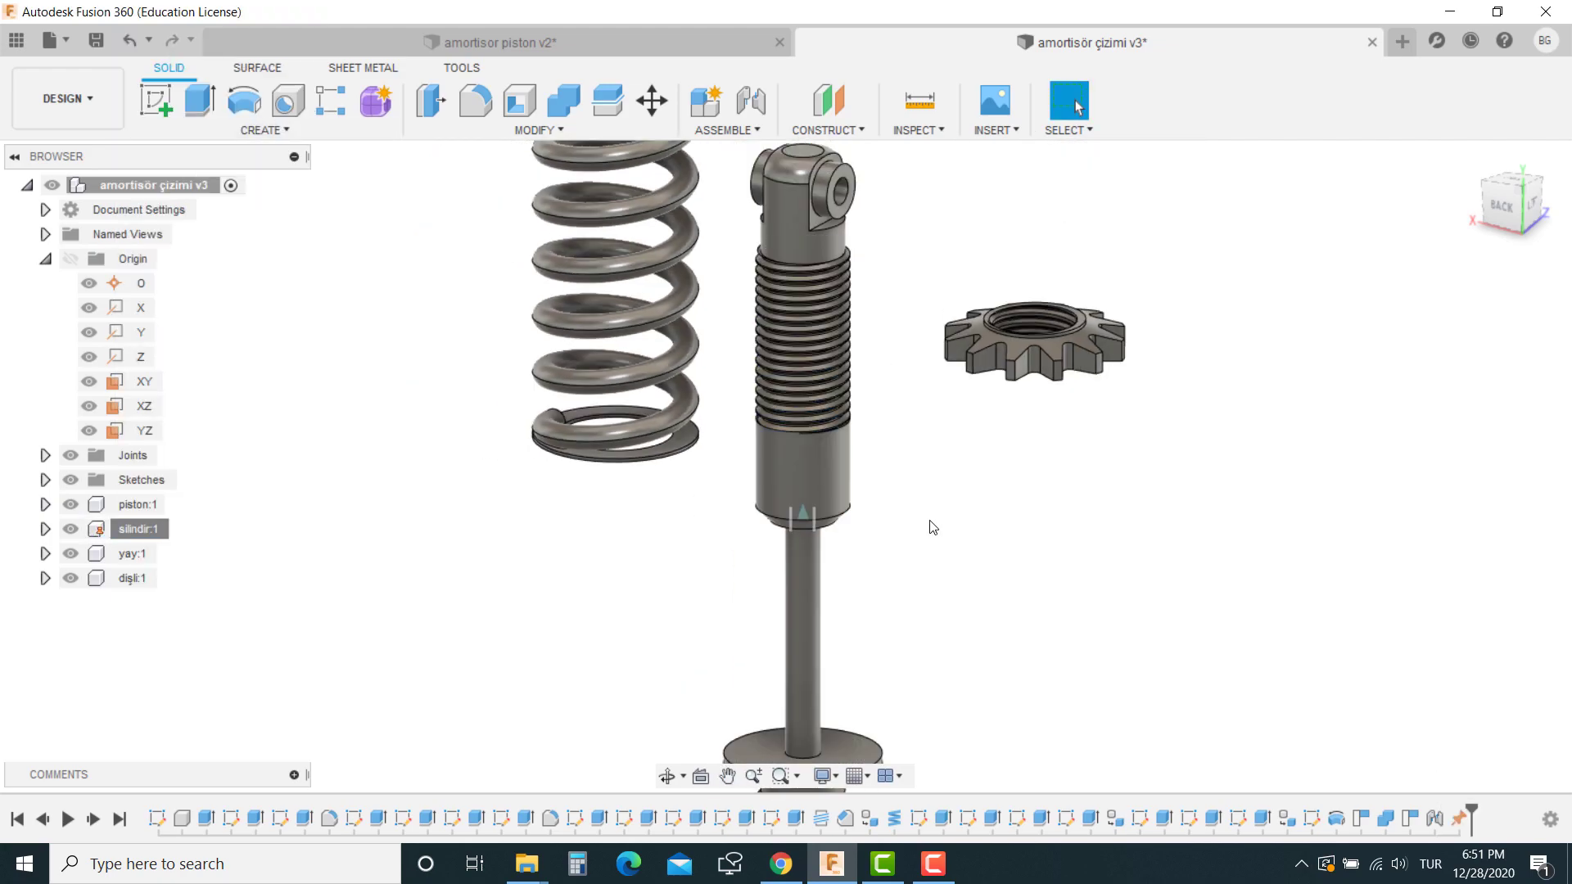
pyautogui.moveTo(812, 678); pyautogui.dragTo(808, 592)
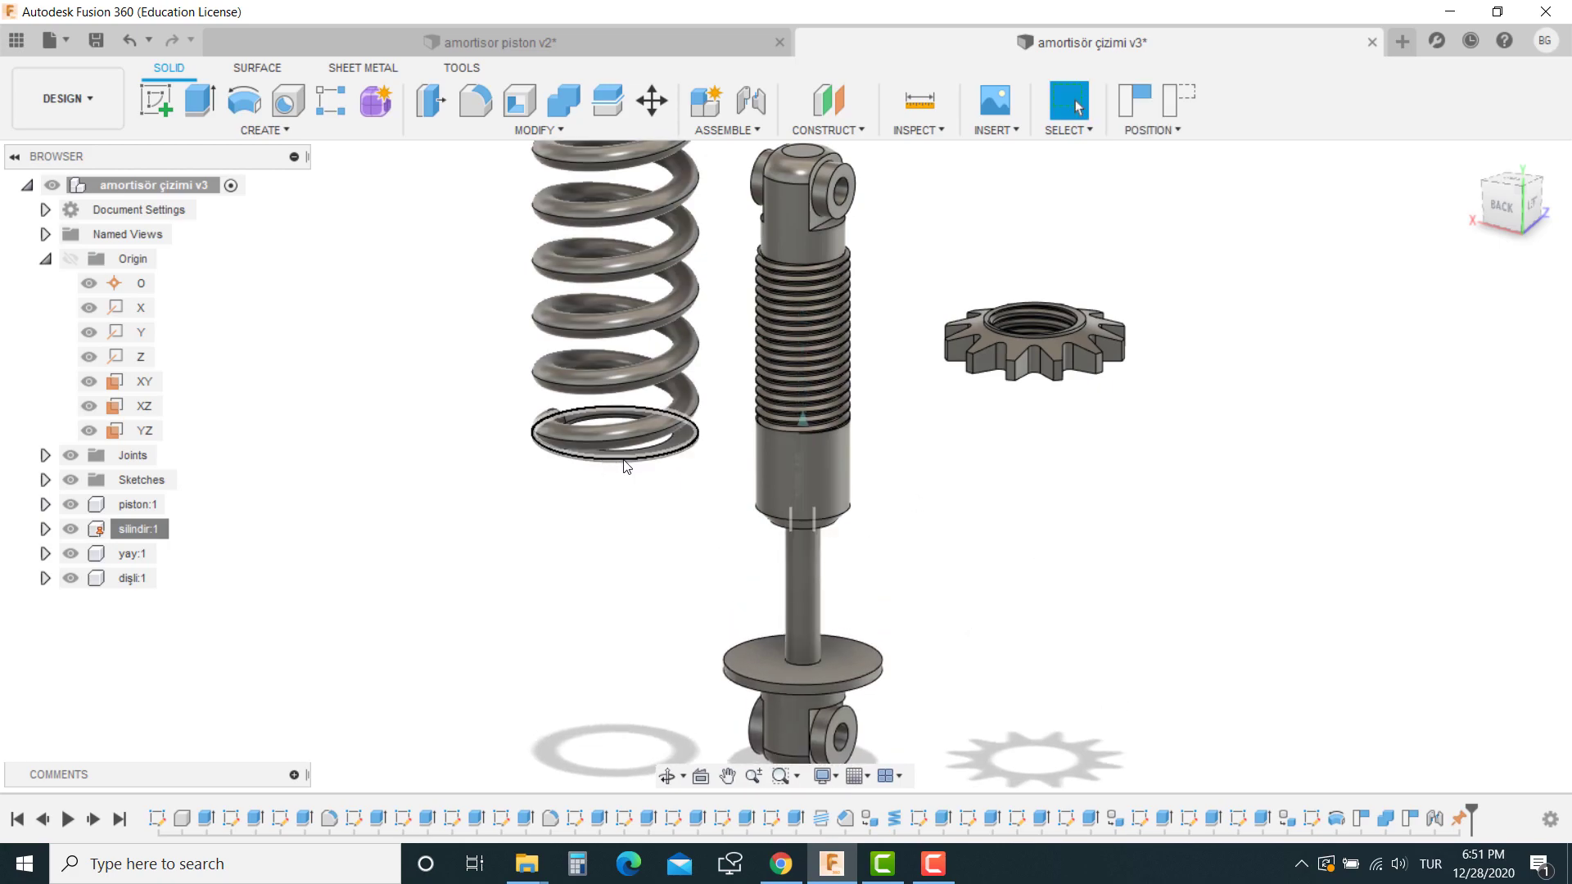
# Rigidly join the spring's bottom coil to the piston's bottom plate without capturing position.
pyautogui.click(745, 125)
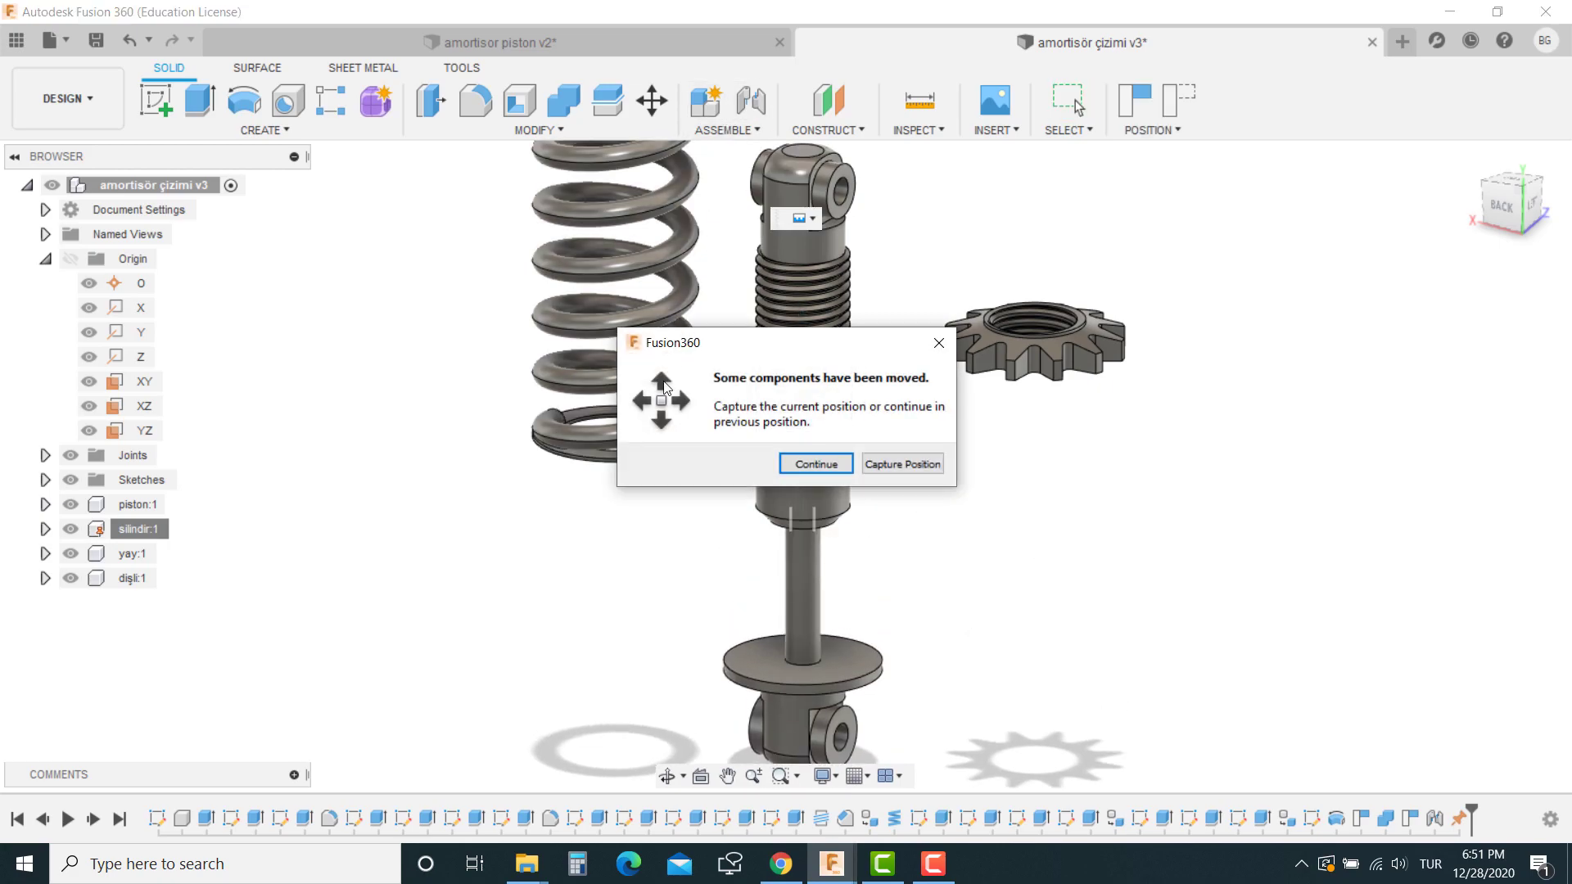
pyautogui.click(878, 460)
pyautogui.scroll(5, 646, 442)
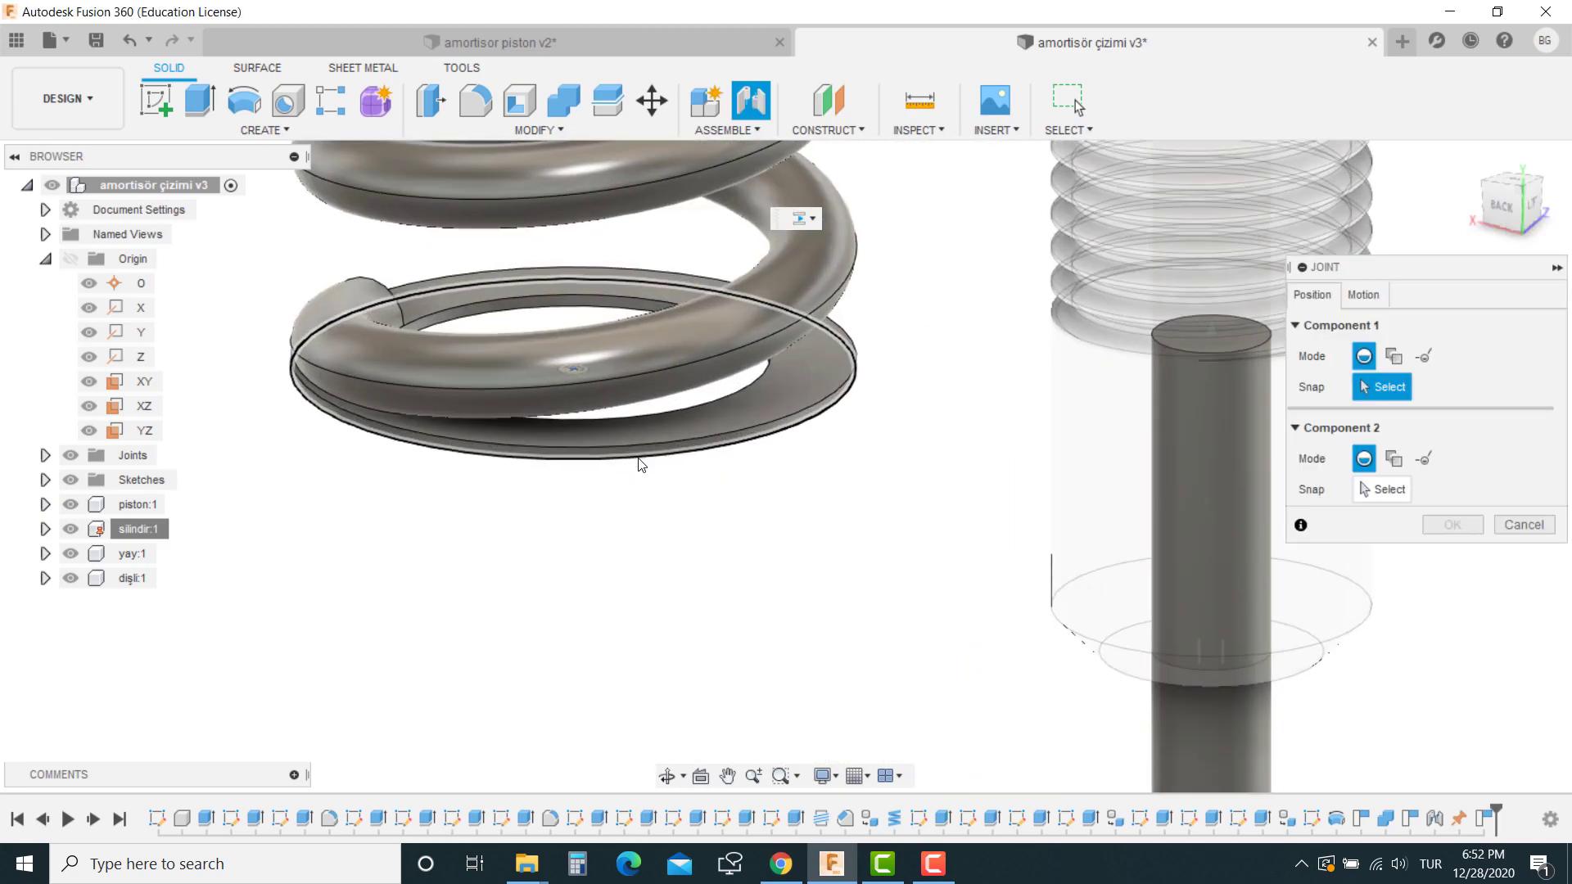
pyautogui.click(636, 460)
pyautogui.scroll(-5, 905, 607)
pyautogui.scroll(5, 880, 645)
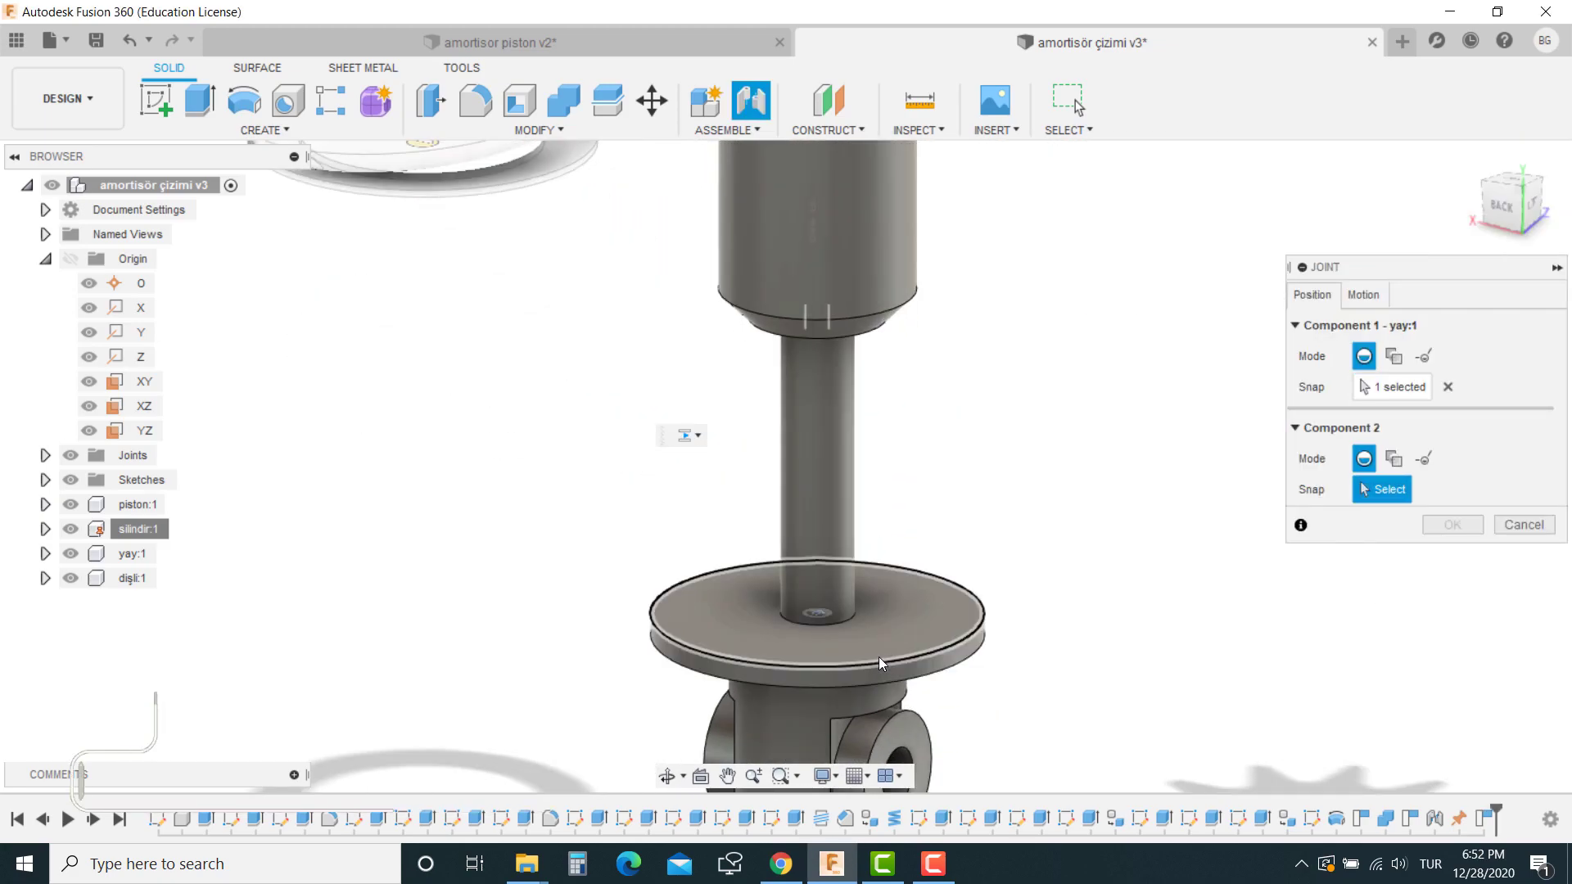
pyautogui.click(877, 658)
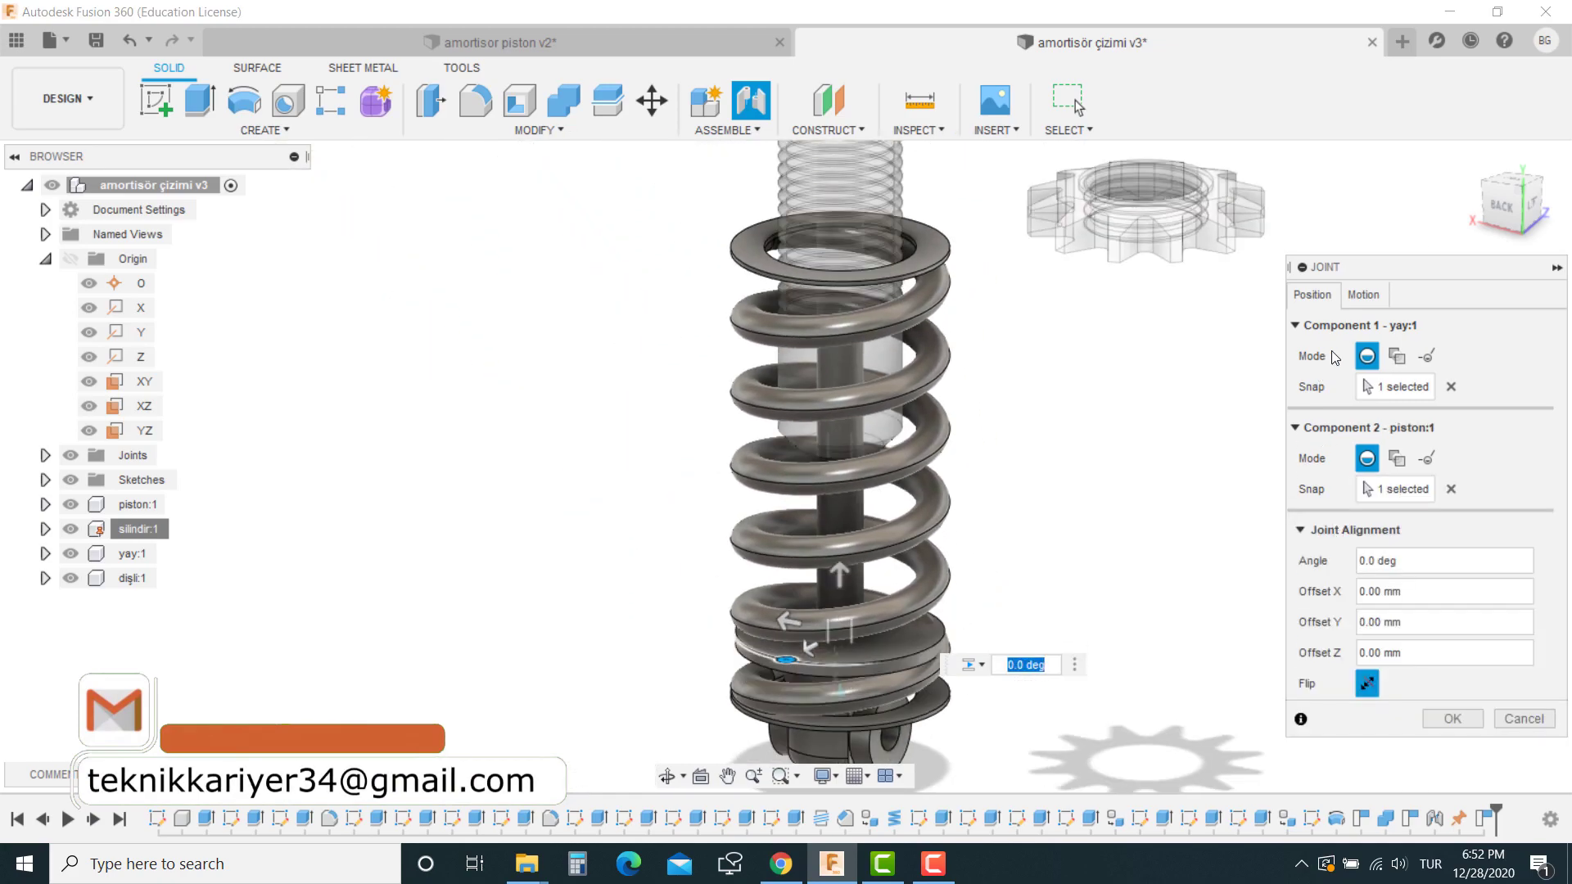
pyautogui.click(1357, 300)
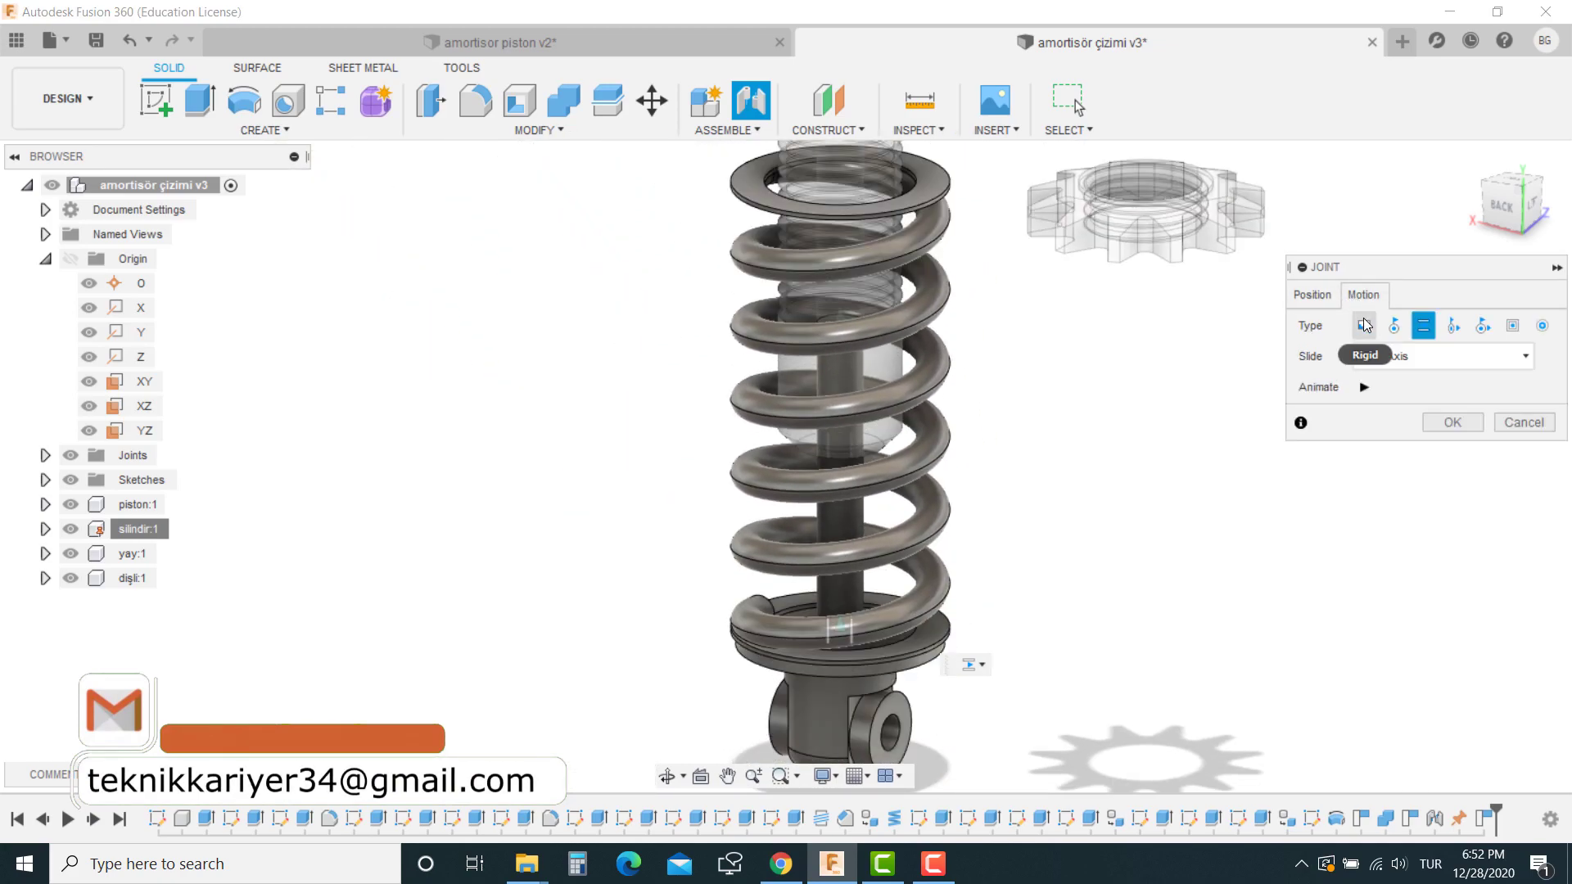
pyautogui.click(1365, 325)
pyautogui.click(1451, 393)
# Drag the shock absorber to test how it compresses.
pyautogui.scroll(-2, 831, 656)
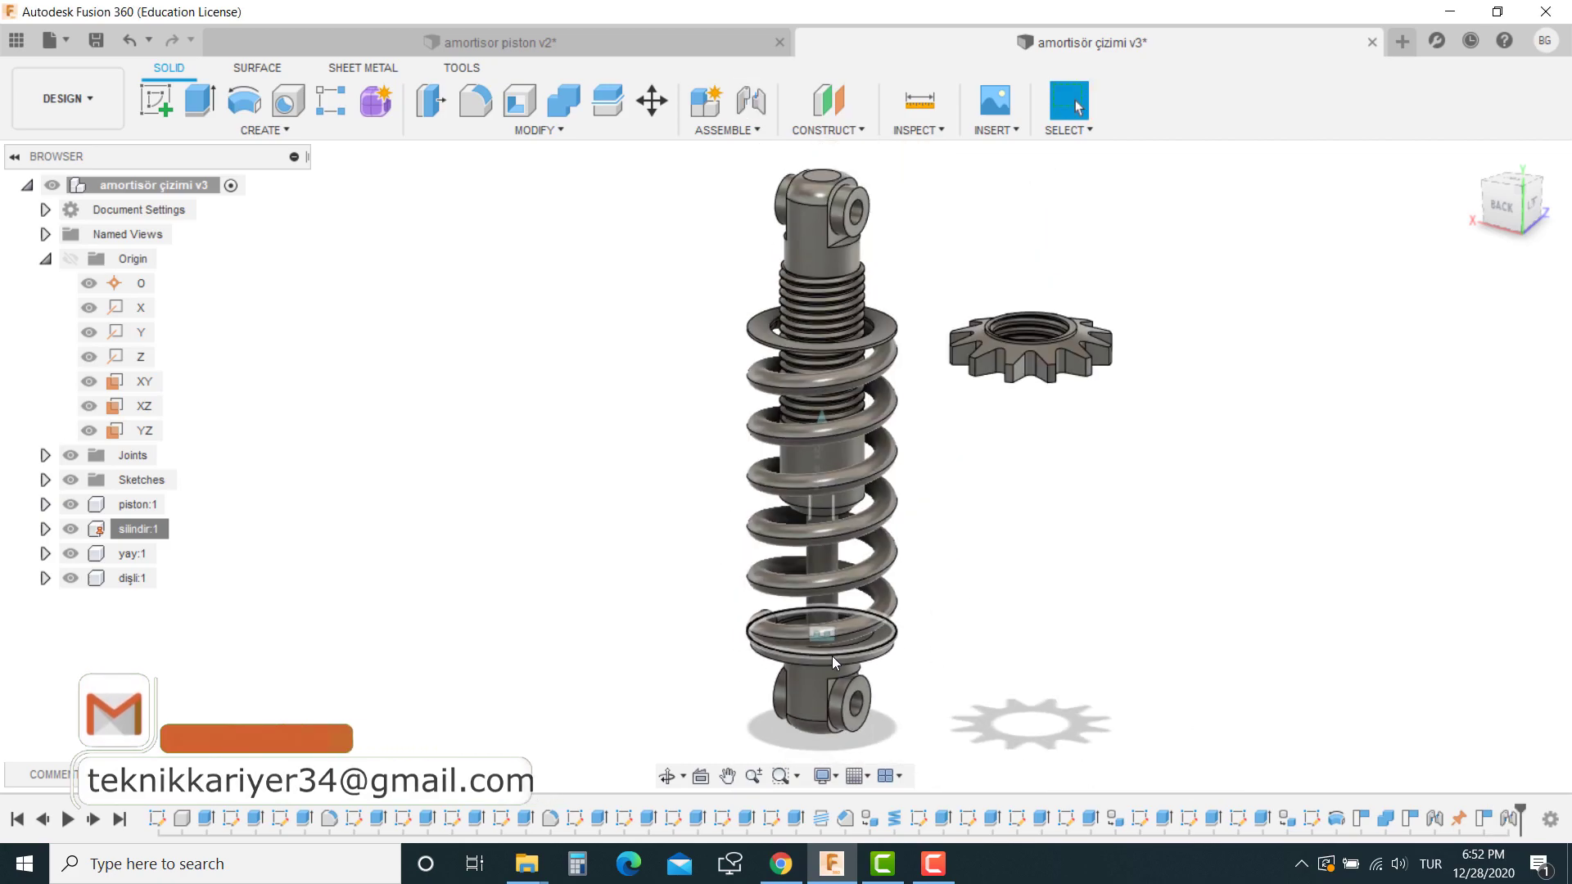
pyautogui.moveTo(823, 684)
pyautogui.mouseDown()
pyautogui.moveTo(846, 585)
pyautogui.moveTo(851, 802)
pyautogui.mouseUp()
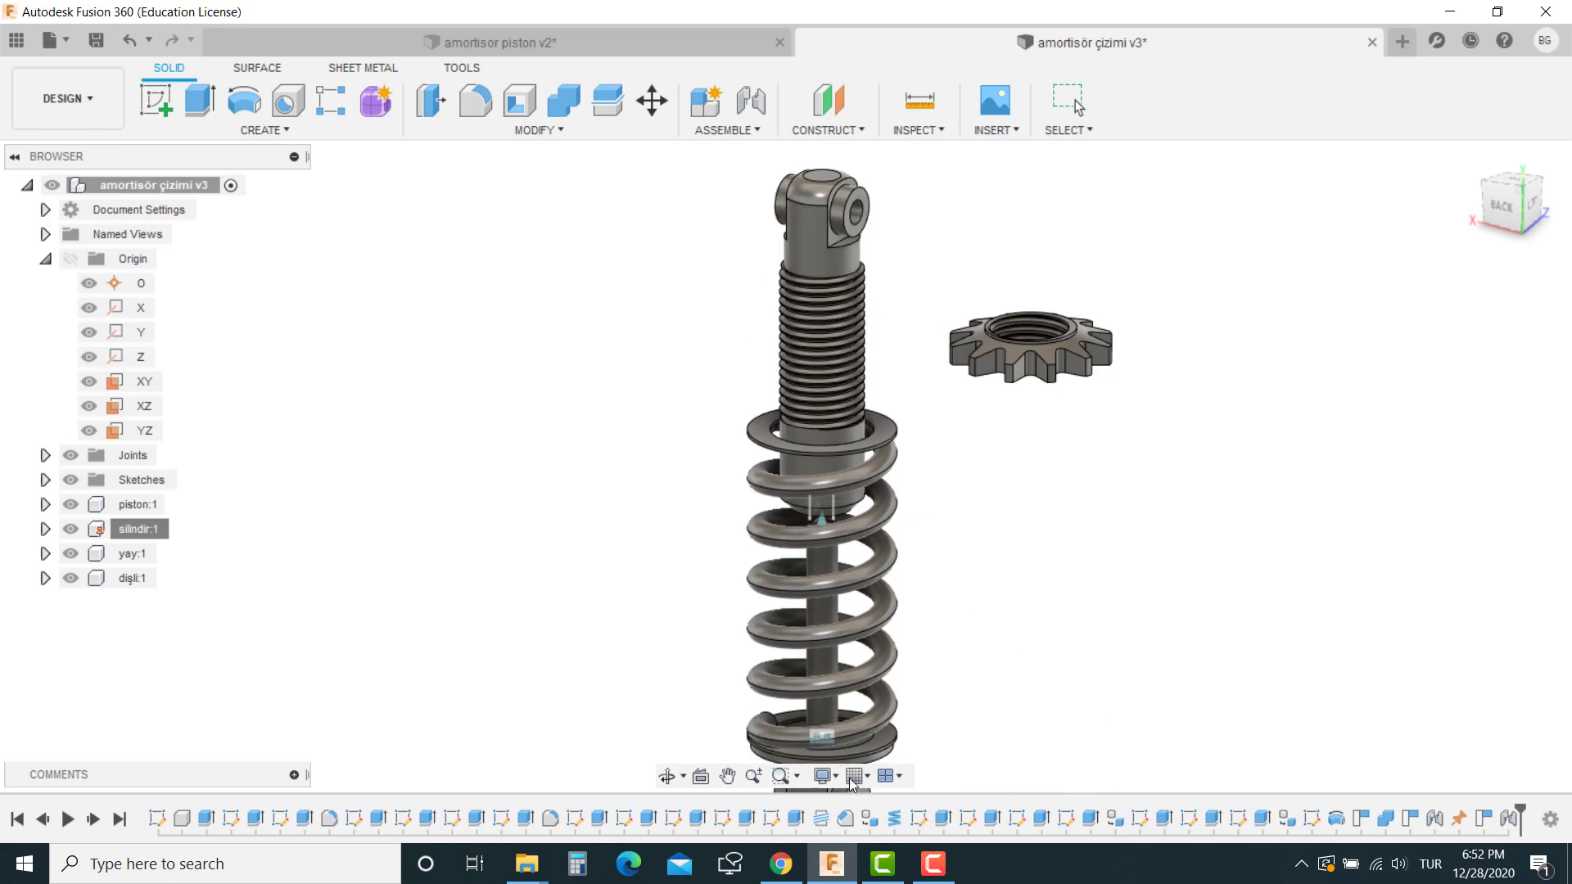
pyautogui.moveTo(851, 802); pyautogui.dragTo(846, 642)
pyautogui.scroll(3, 846, 643)
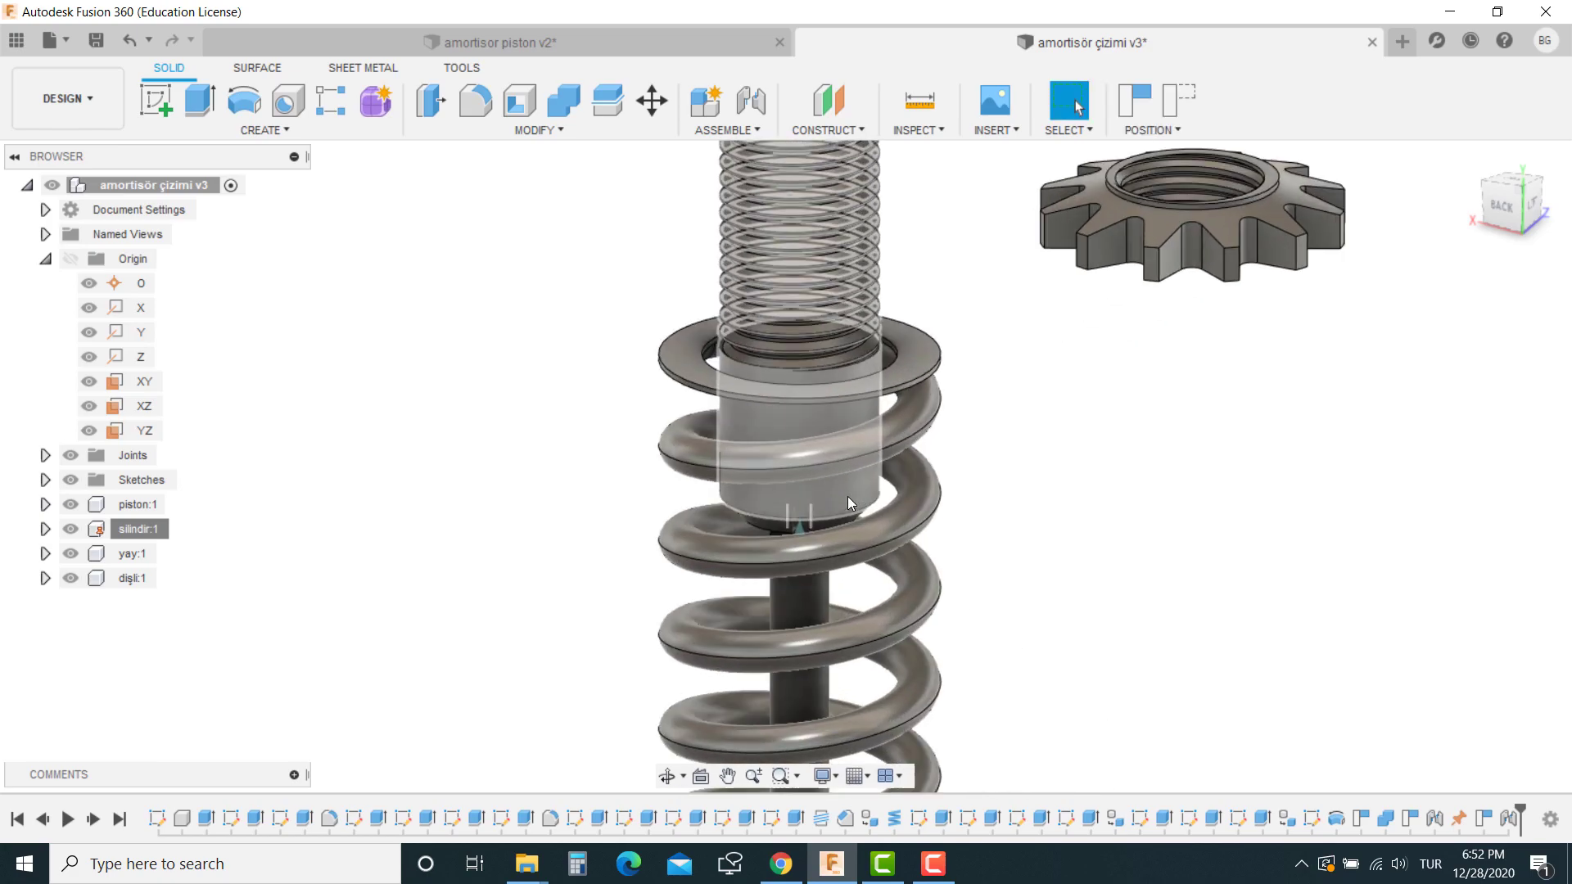
pyautogui.scroll(-2, 856, 507)
pyautogui.scroll(-1, 888, 446)
pyautogui.scroll(2, 1081, 397)
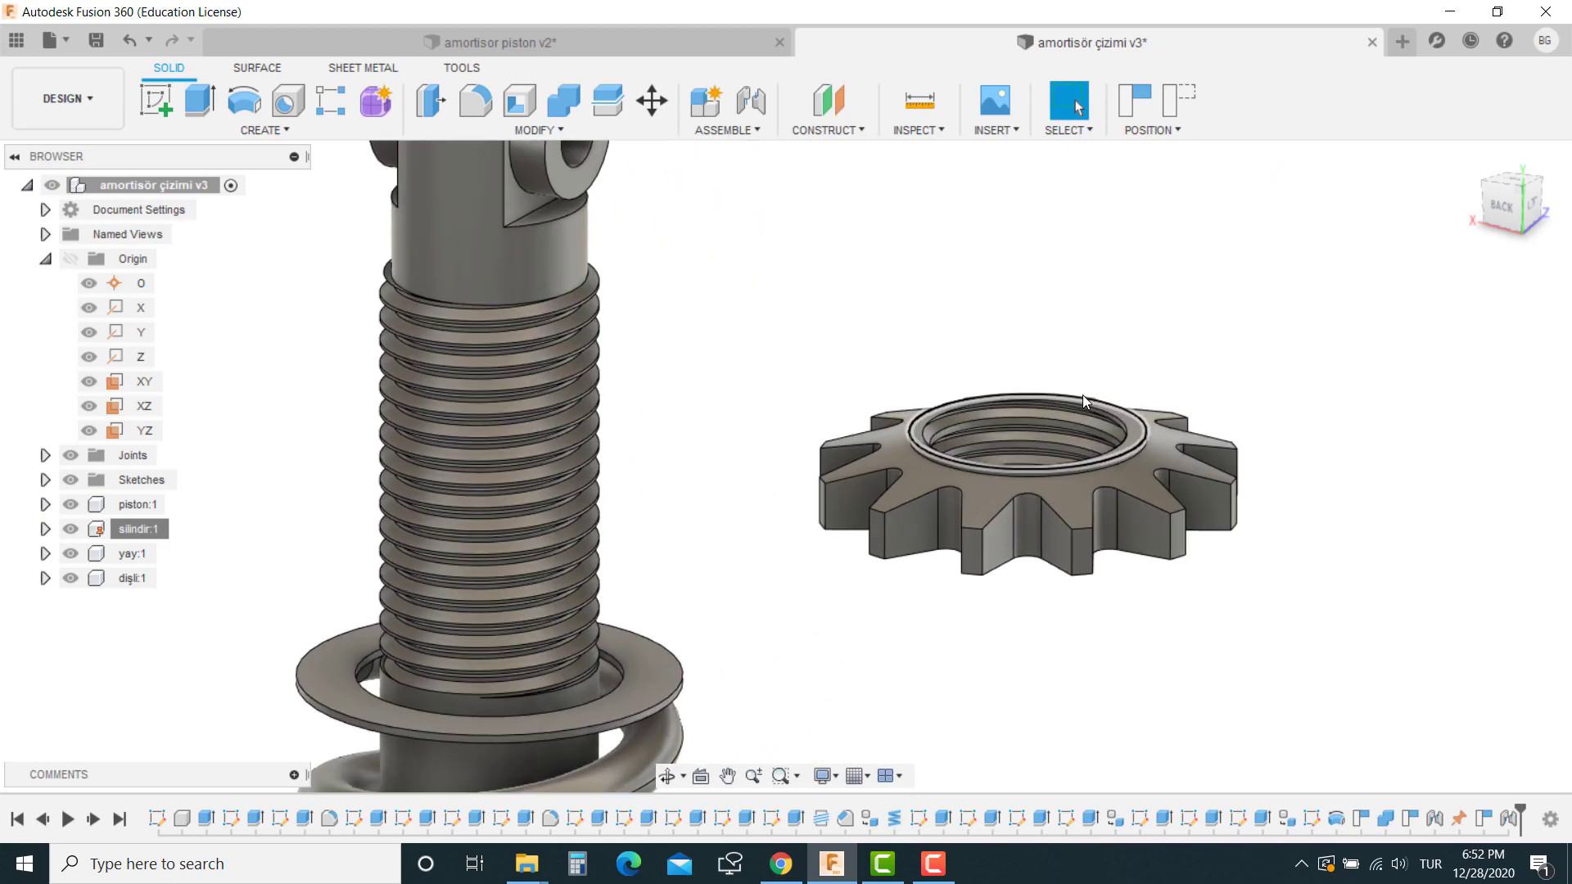
# Set up a cylindrical joint from the gear's inner edge to the cylinder's bottom.
pyautogui.click(761, 107)
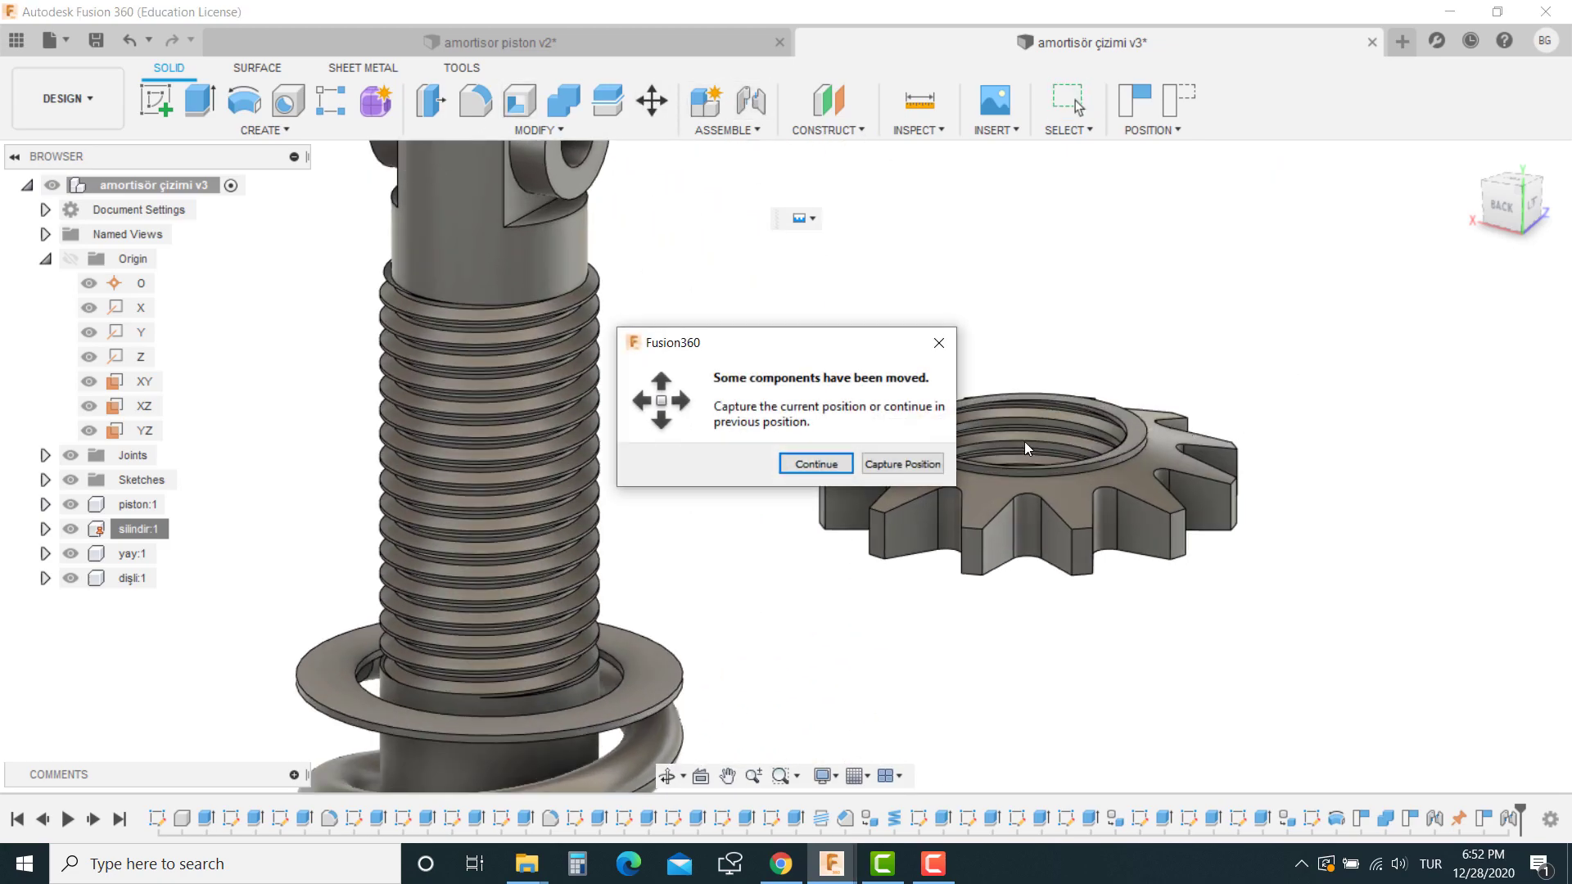
pyautogui.click(929, 472)
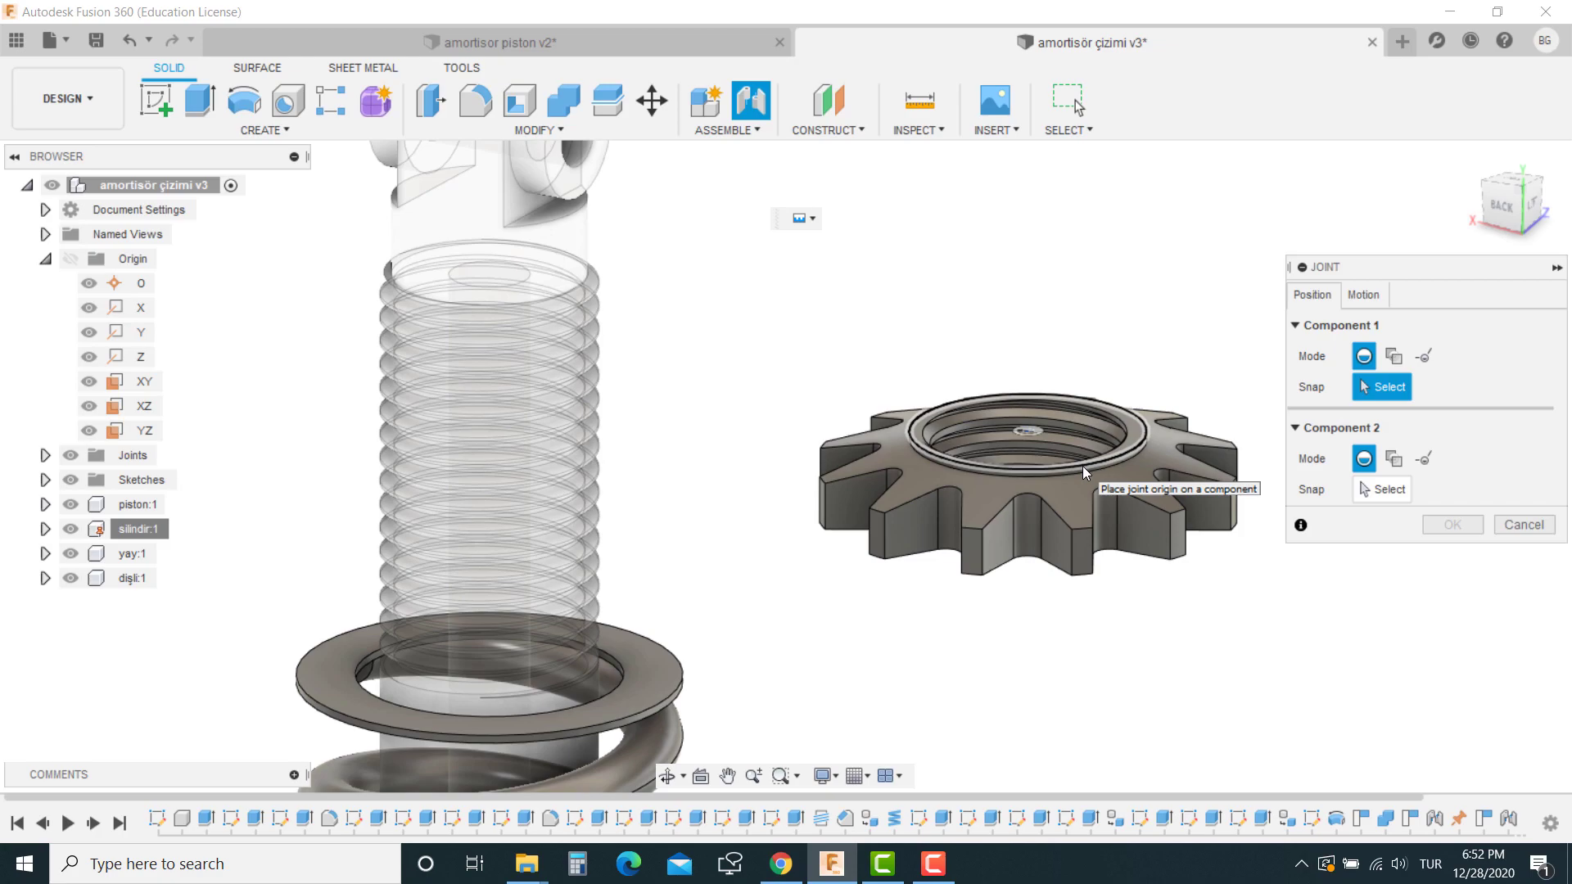
pyautogui.click(1141, 419)
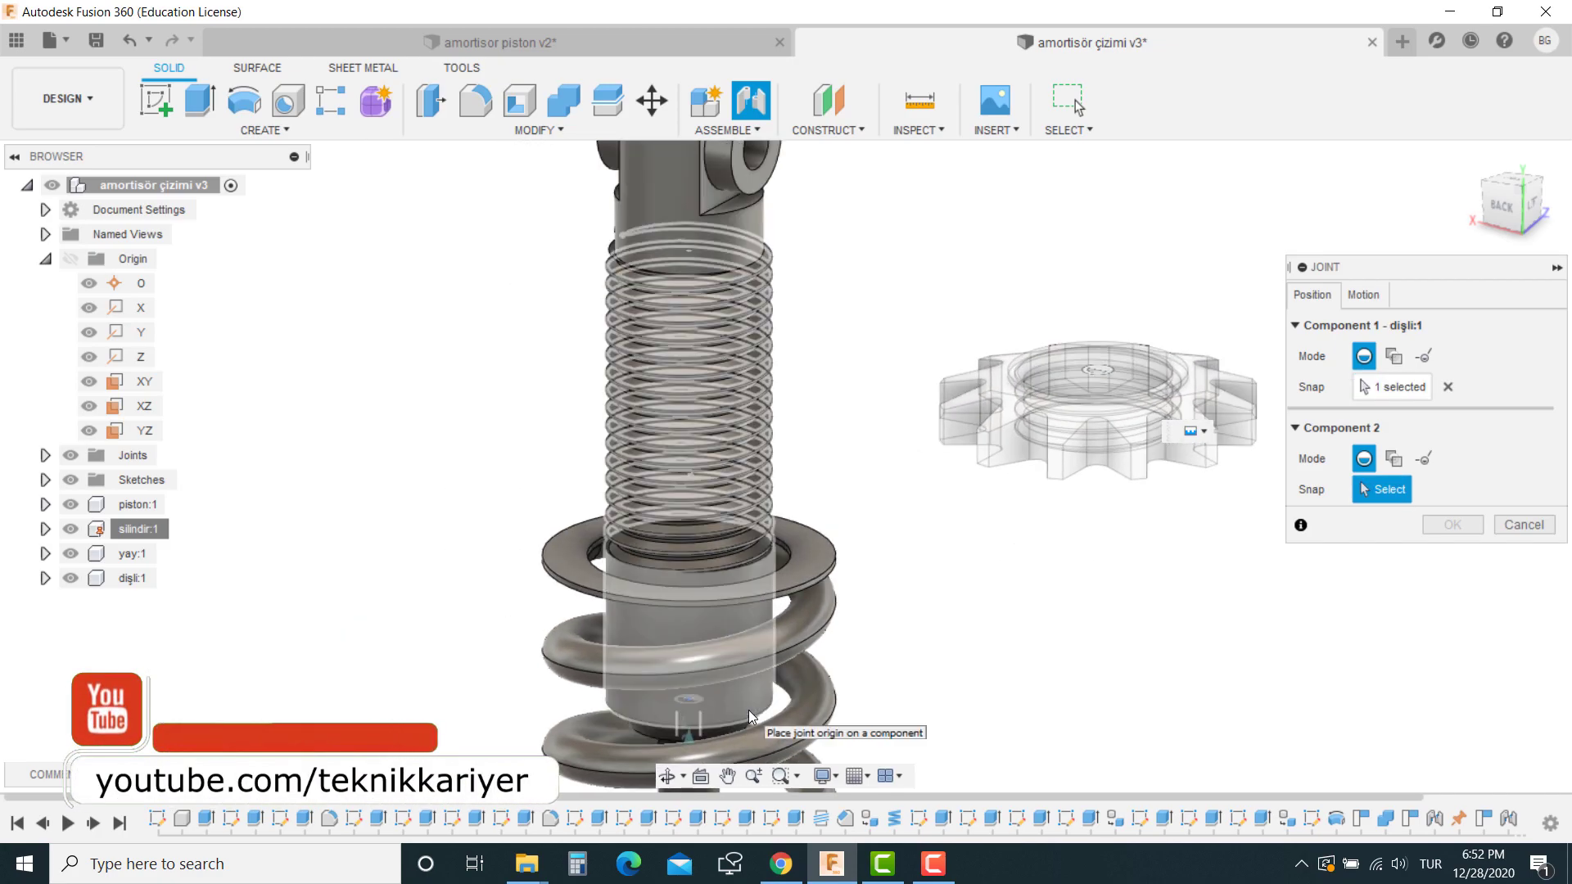
pyautogui.click(749, 714)
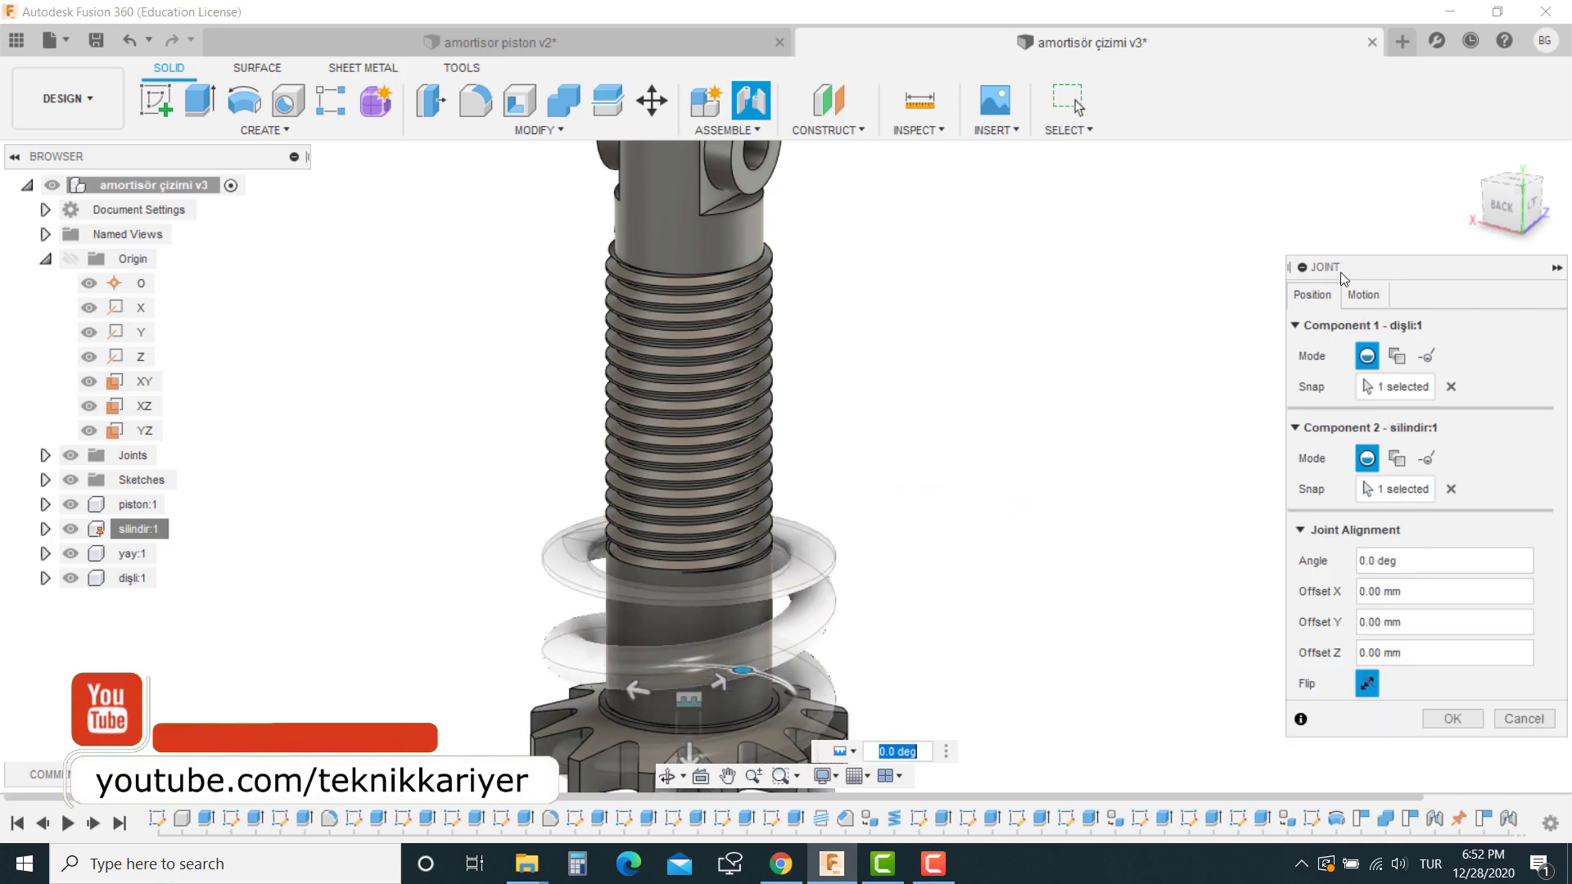
pyautogui.click(1361, 297)
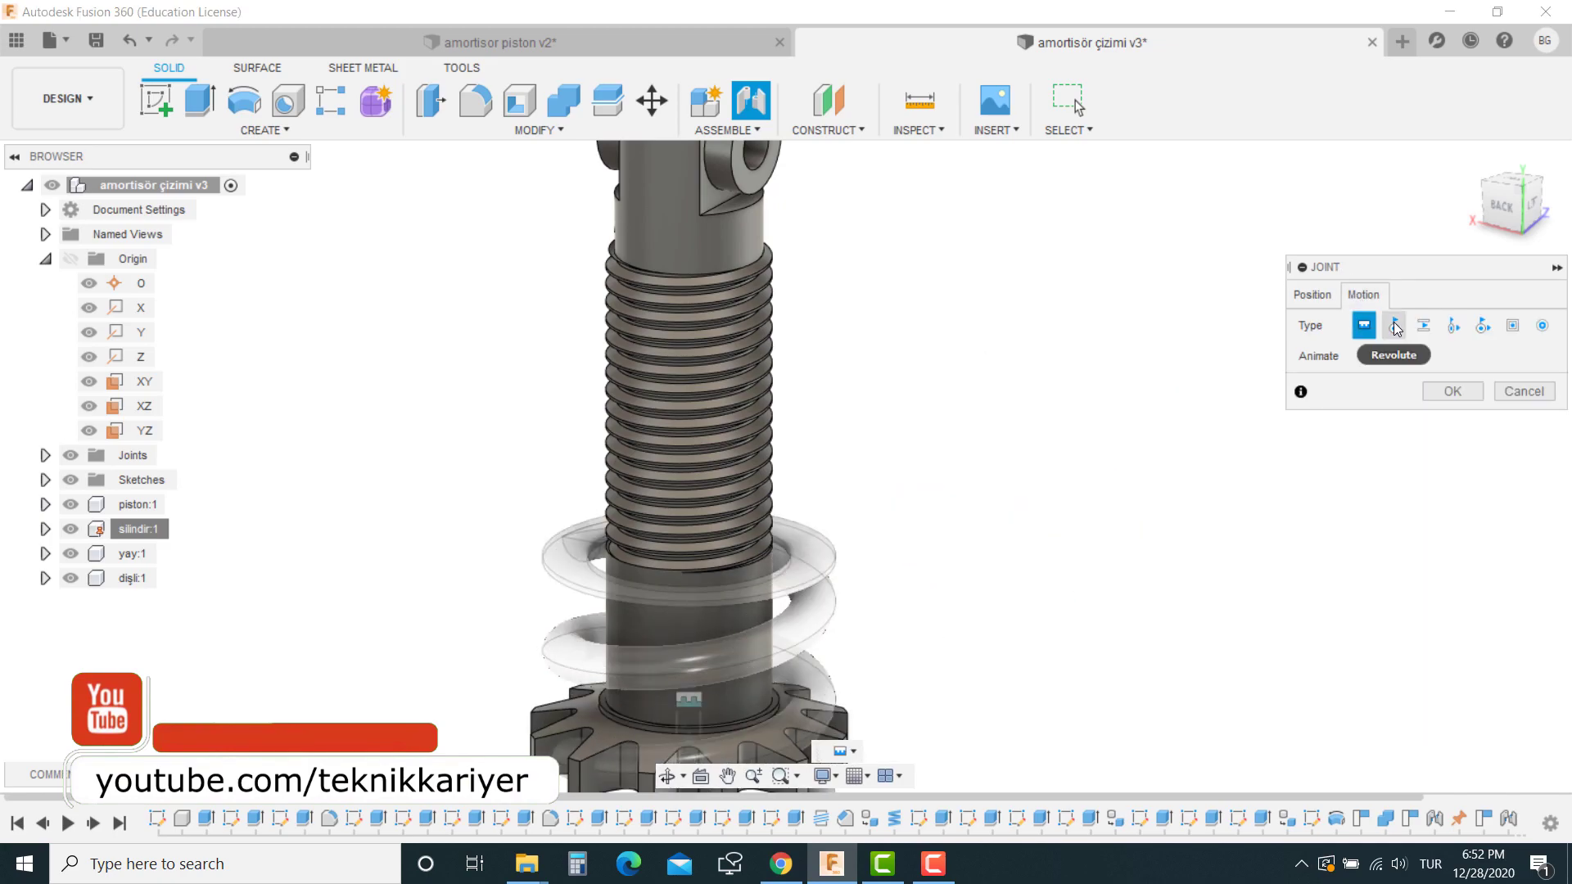
pyautogui.click(1450, 326)
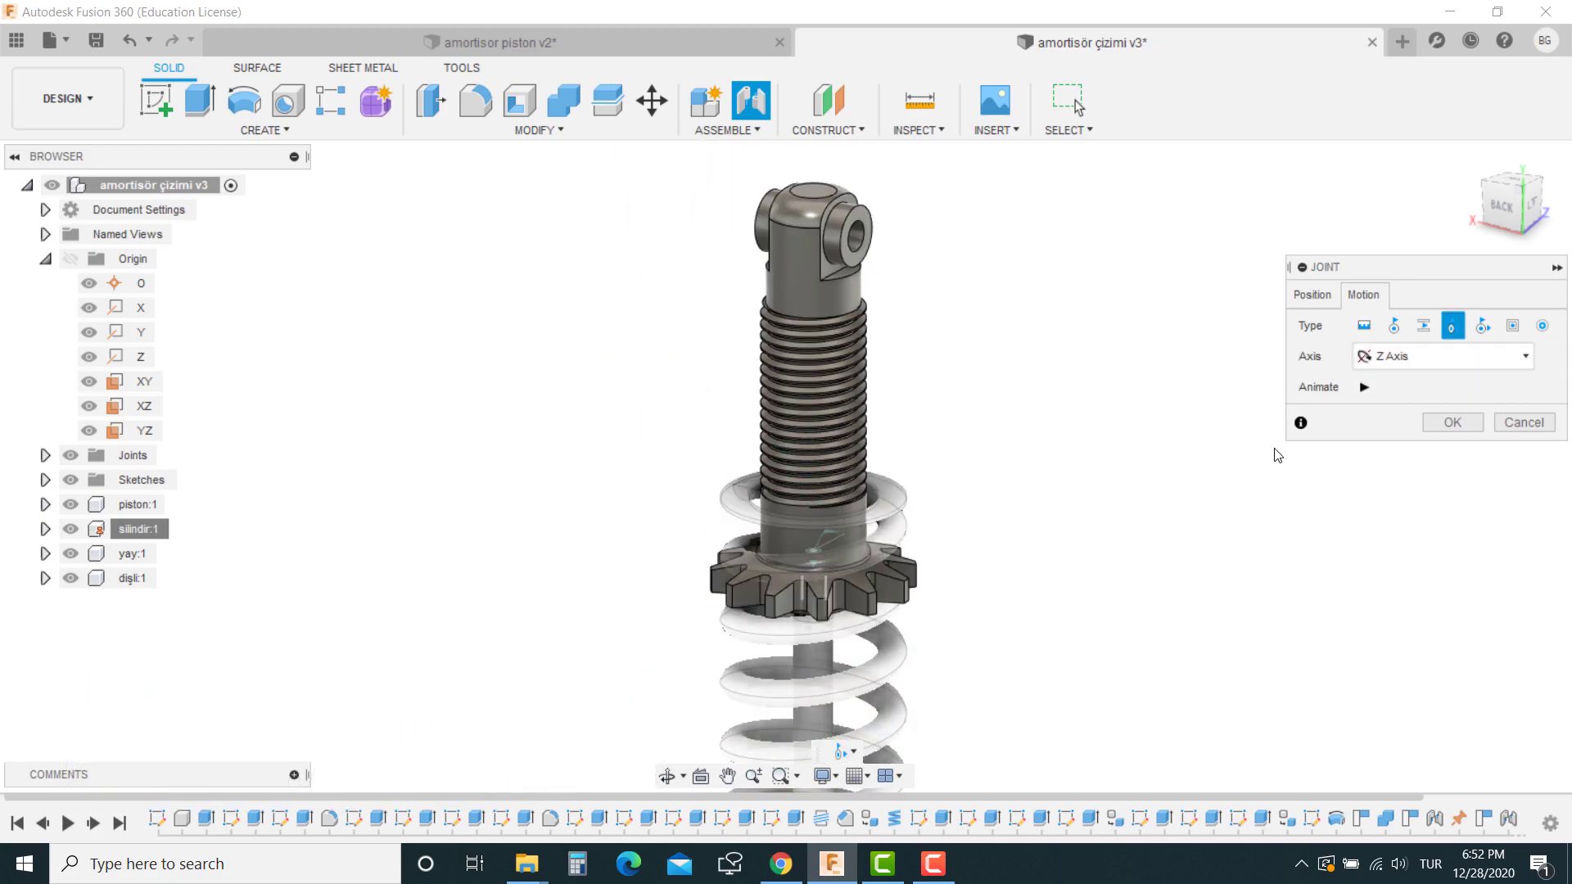
# Confirm the cylindrical gear joint, then slide the gear up the threaded section and rotate it.
pyautogui.click(1452, 422)
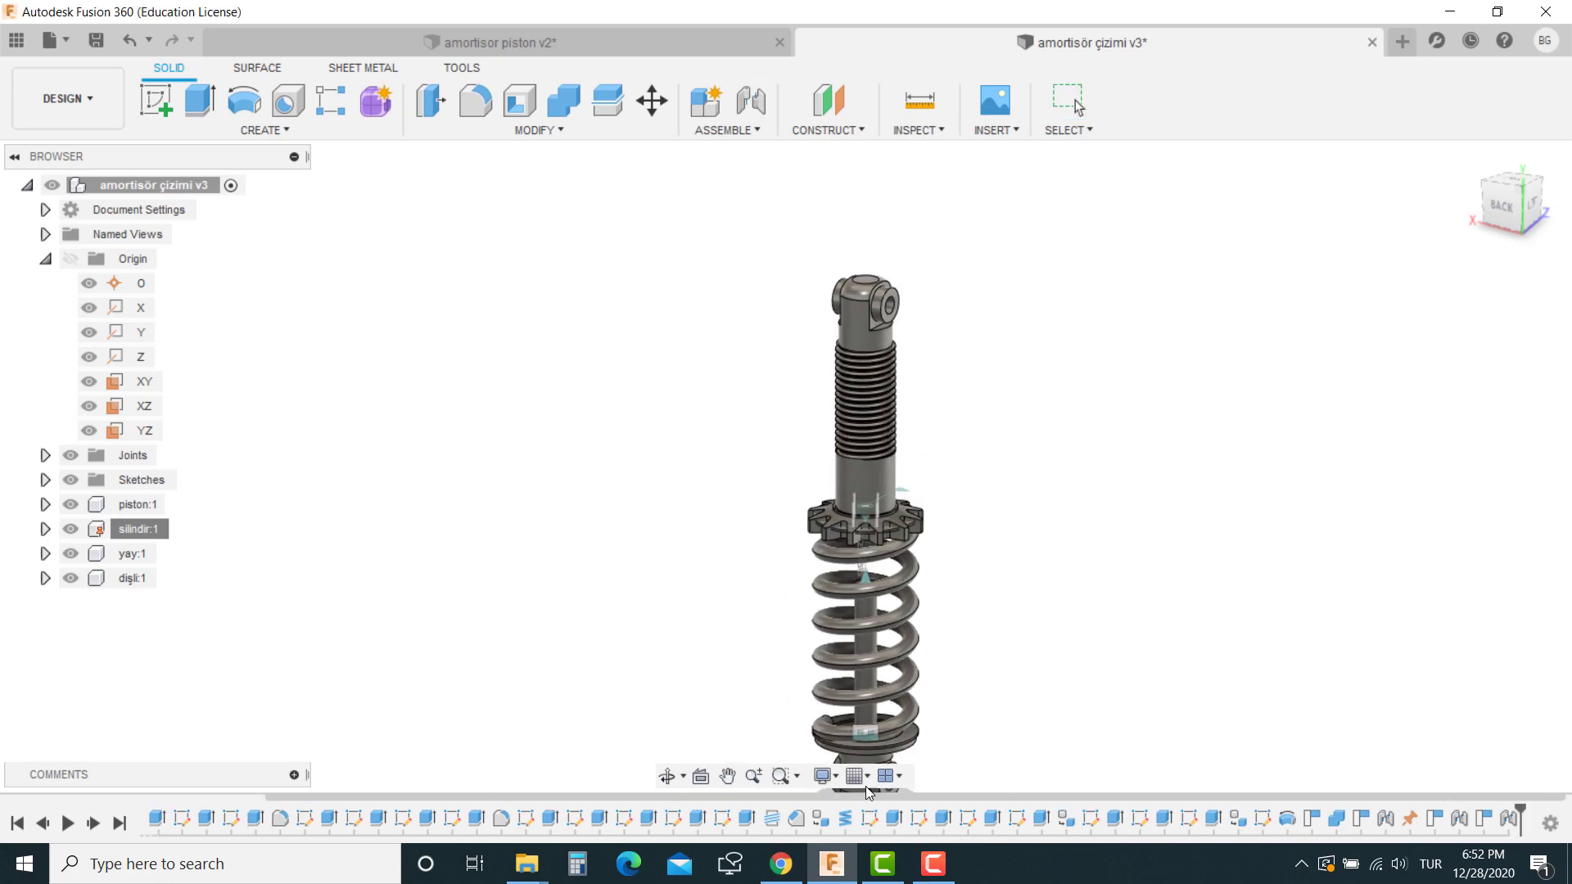
pyautogui.scroll(3, 902, 537)
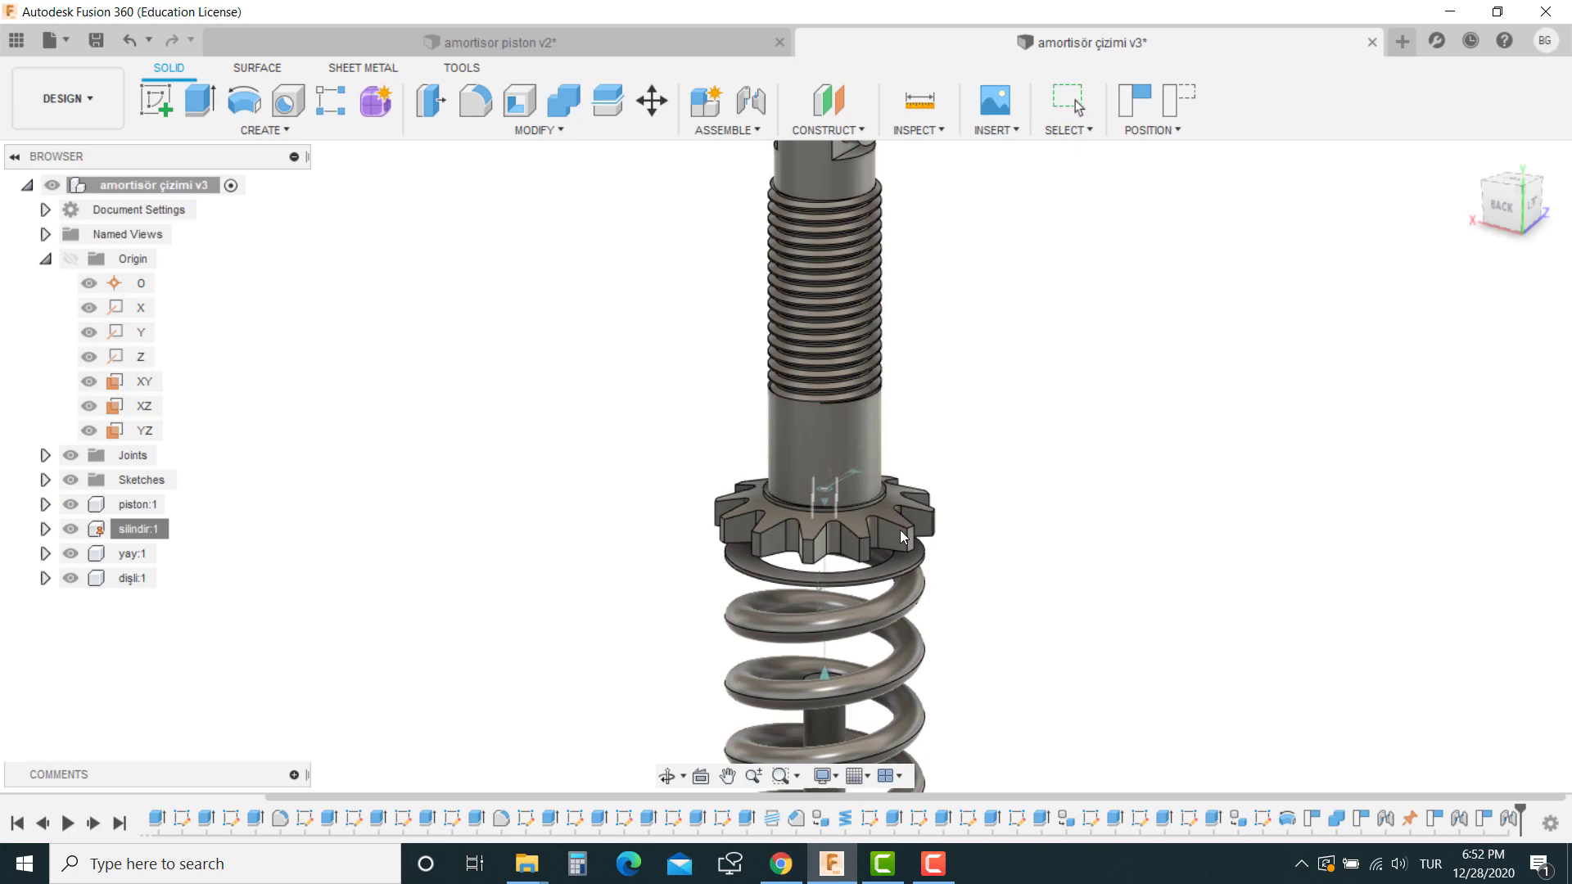
pyautogui.moveTo(903, 537)
pyautogui.mouseDown()
pyautogui.moveTo(926, 237)
pyautogui.moveTo(982, 298)
pyautogui.moveTo(744, 318)
pyautogui.mouseUp()
pyautogui.moveTo(555, 318); pyautogui.dragTo(884, 317)
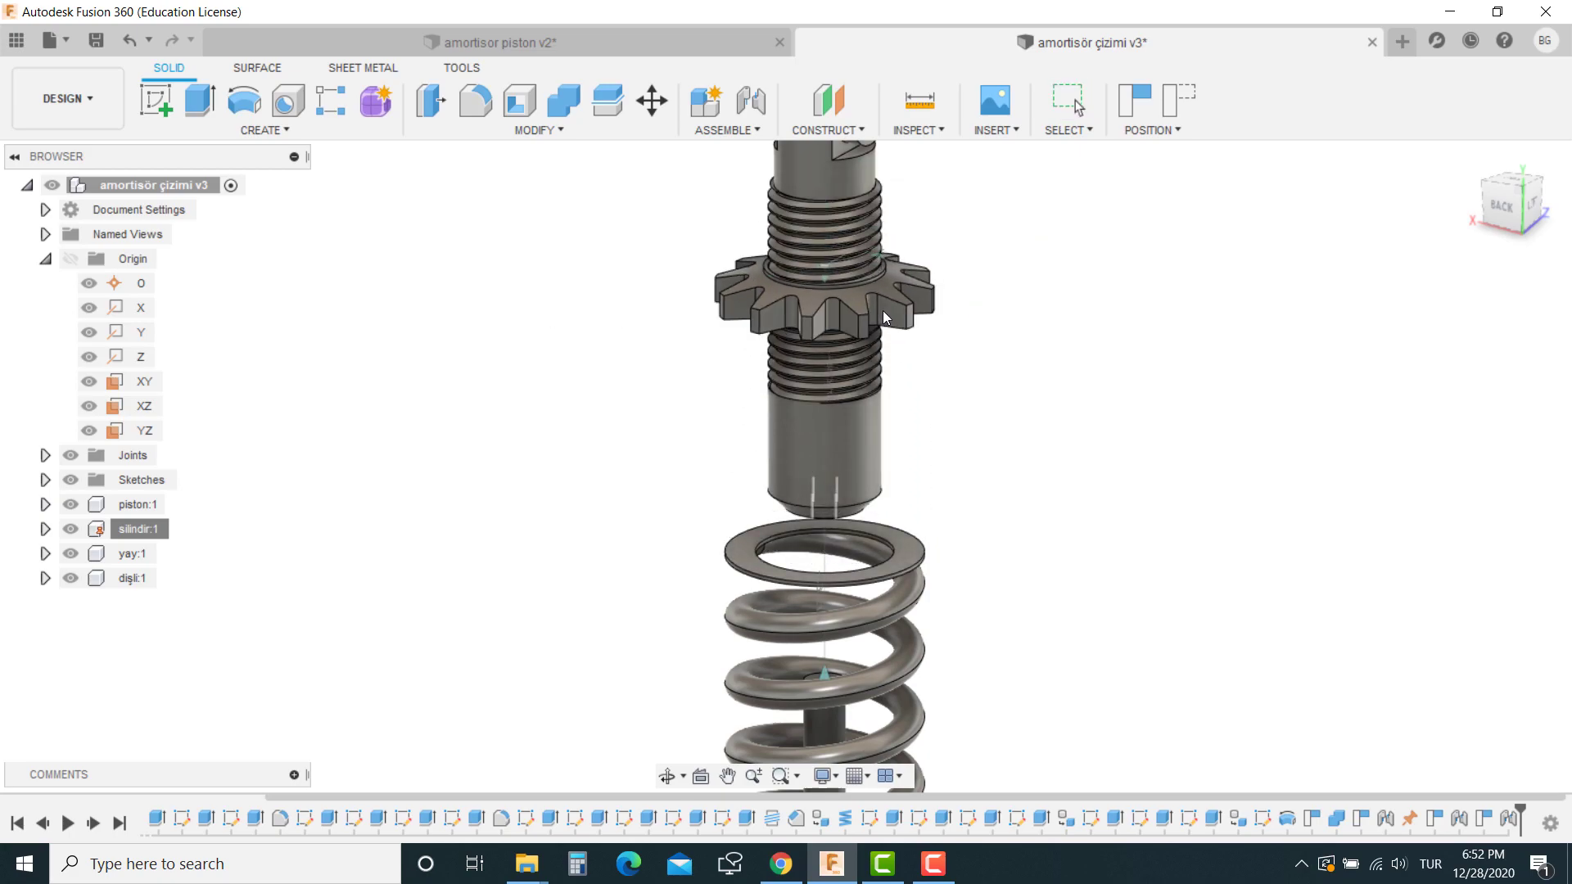
pyautogui.scroll(3, 1006, 300)
pyautogui.scroll(2, 1006, 300)
pyautogui.moveTo(875, 257); pyautogui.dragTo(875, 396, button='middle')
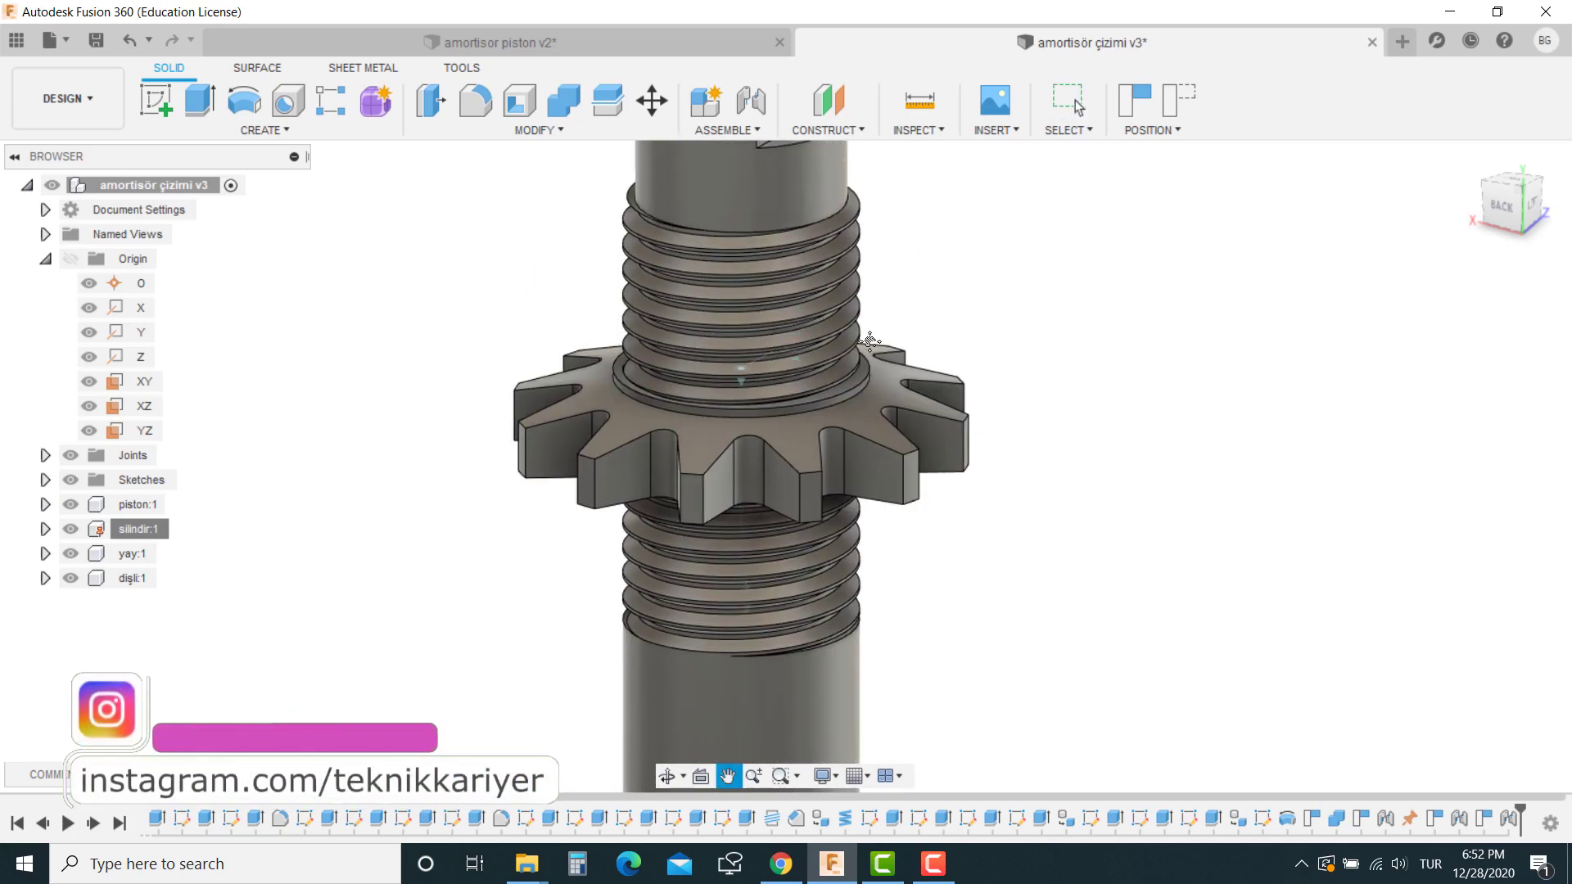
# Turn the gear further along the shaft and save the design as a new version.
pyautogui.hotkey('ctrl', 's')
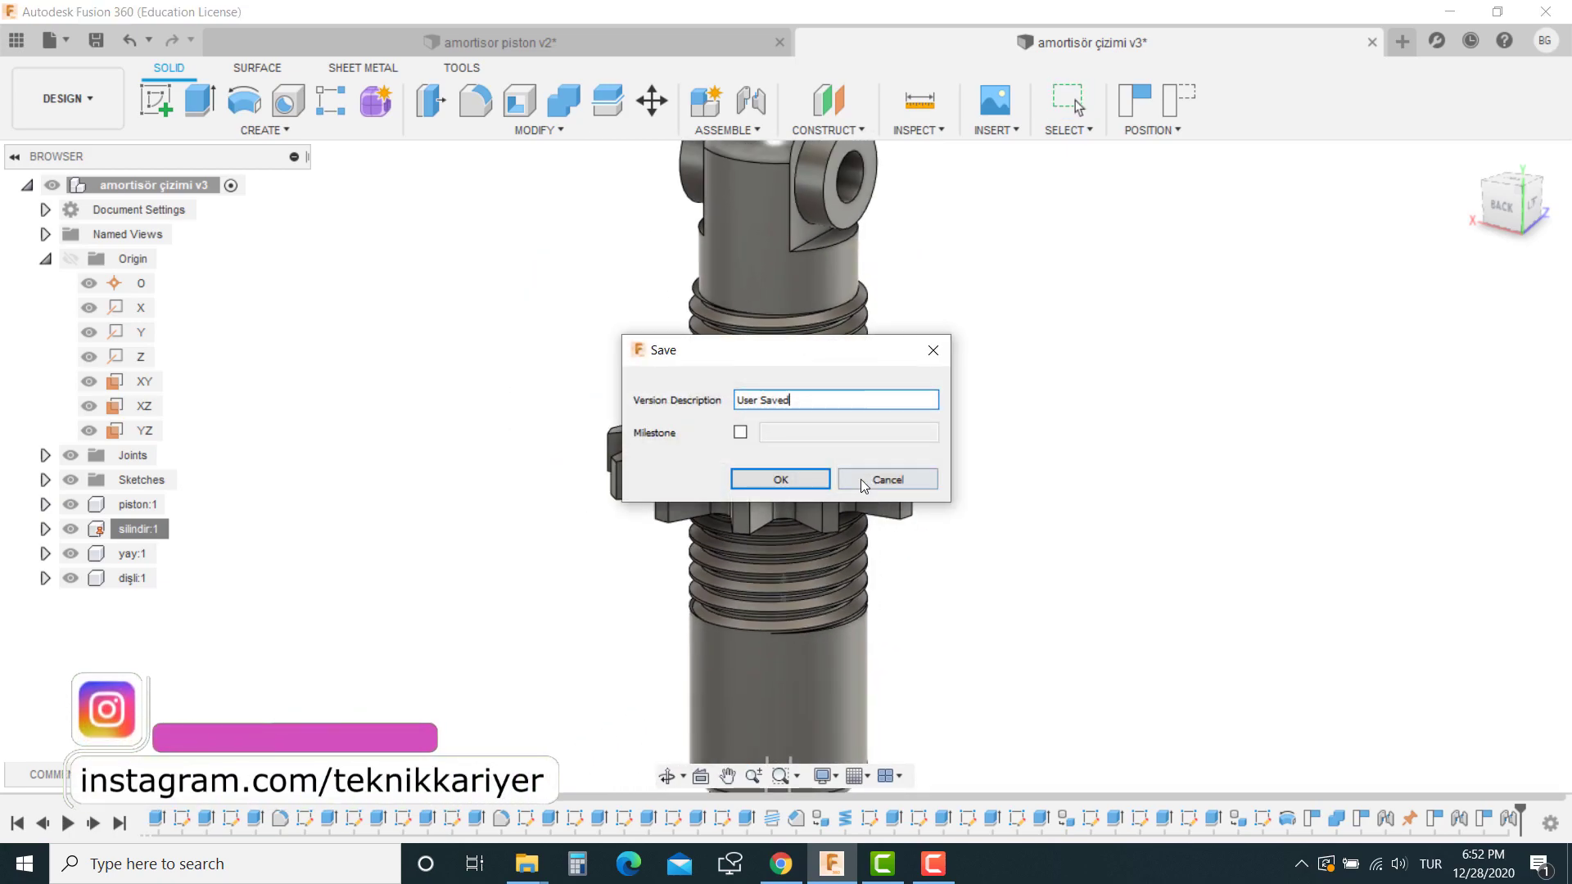
pyautogui.click(858, 480)
pyautogui.moveTo(876, 499)
pyautogui.mouseDown()
pyautogui.moveTo(966, 515)
pyautogui.moveTo(855, 422)
pyautogui.moveTo(565, 452)
pyautogui.moveTo(948, 462)
pyautogui.moveTo(1073, 424)
pyautogui.moveTo(1116, 374)
pyautogui.moveTo(1092, 484)
pyautogui.moveTo(809, 547)
pyautogui.moveTo(573, 573)
pyautogui.moveTo(696, 631)
pyautogui.moveTo(948, 482)
pyautogui.moveTo(777, 419)
pyautogui.moveTo(625, 425)
pyautogui.moveTo(682, 500)
pyautogui.mouseUp()
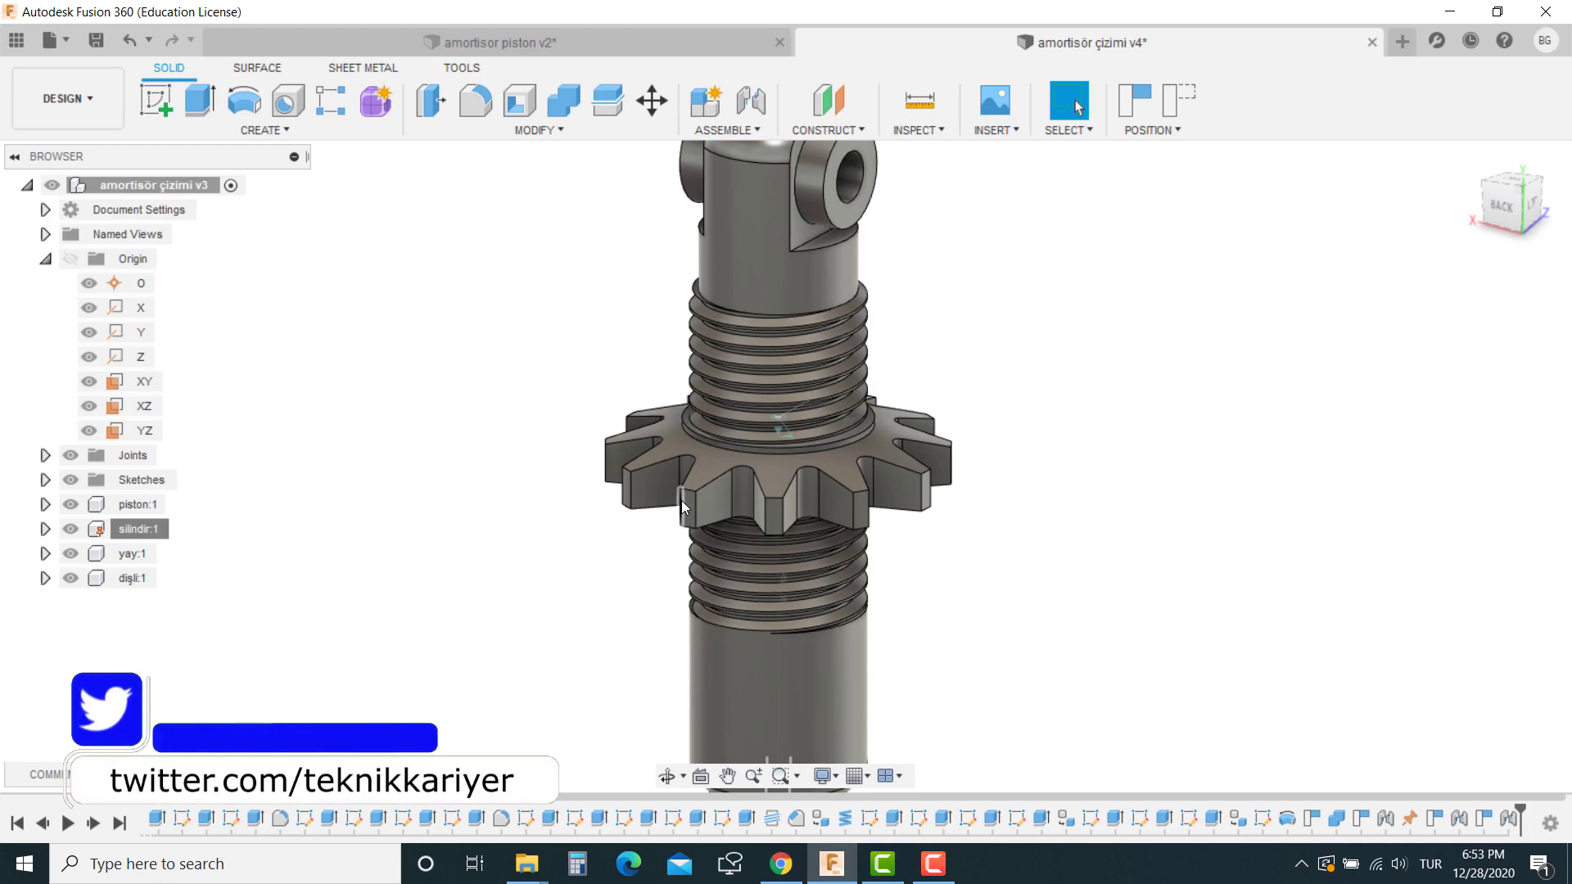
pyautogui.hotkey('ctrl', 's')
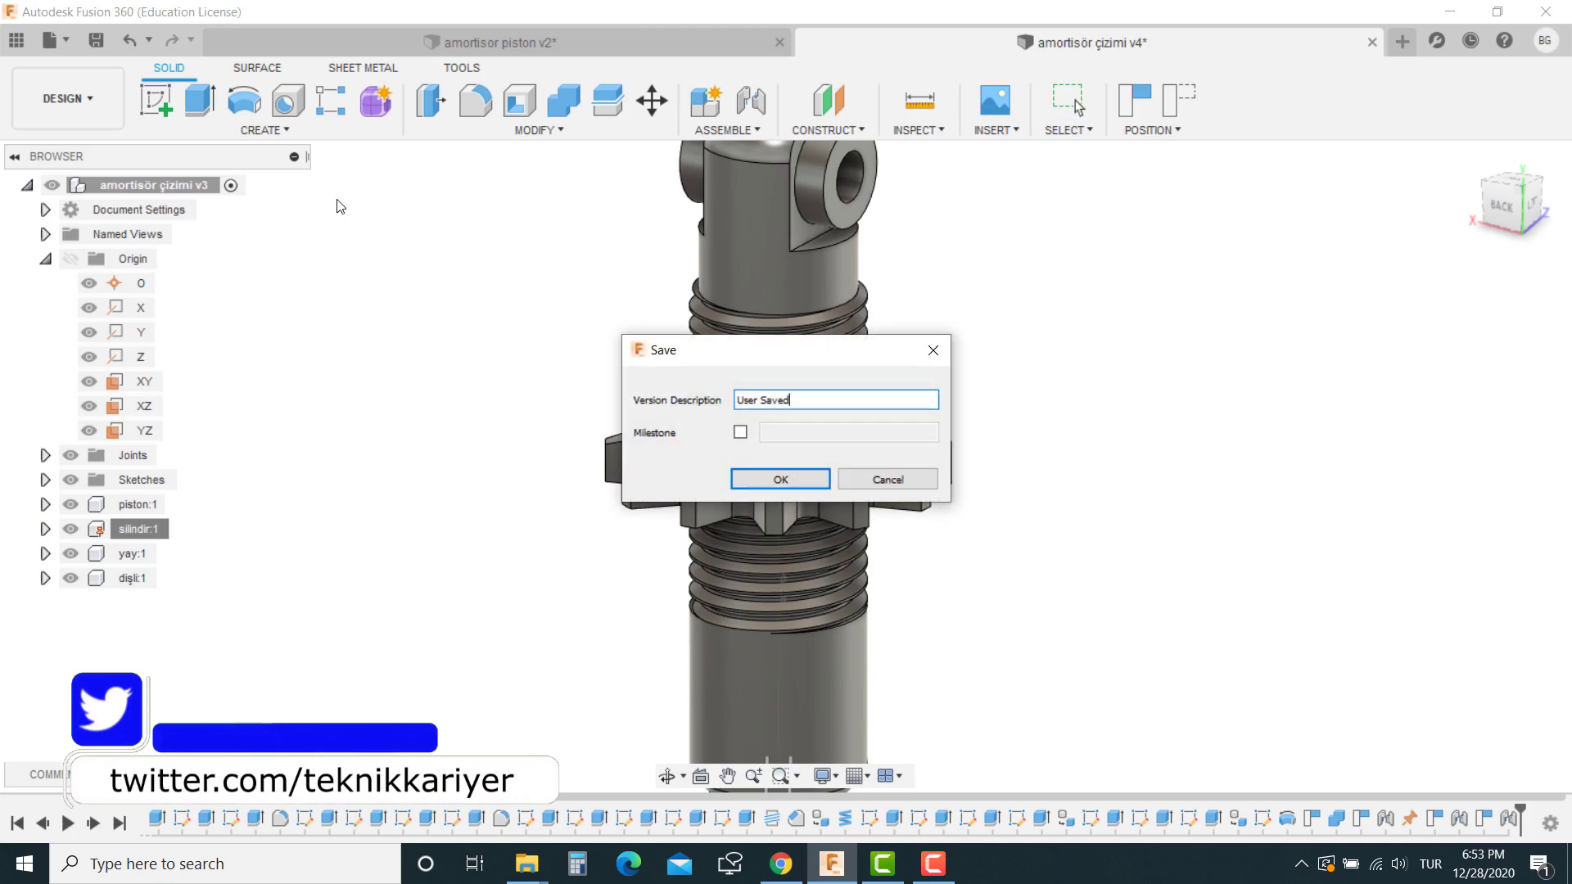
pyautogui.press('Return')
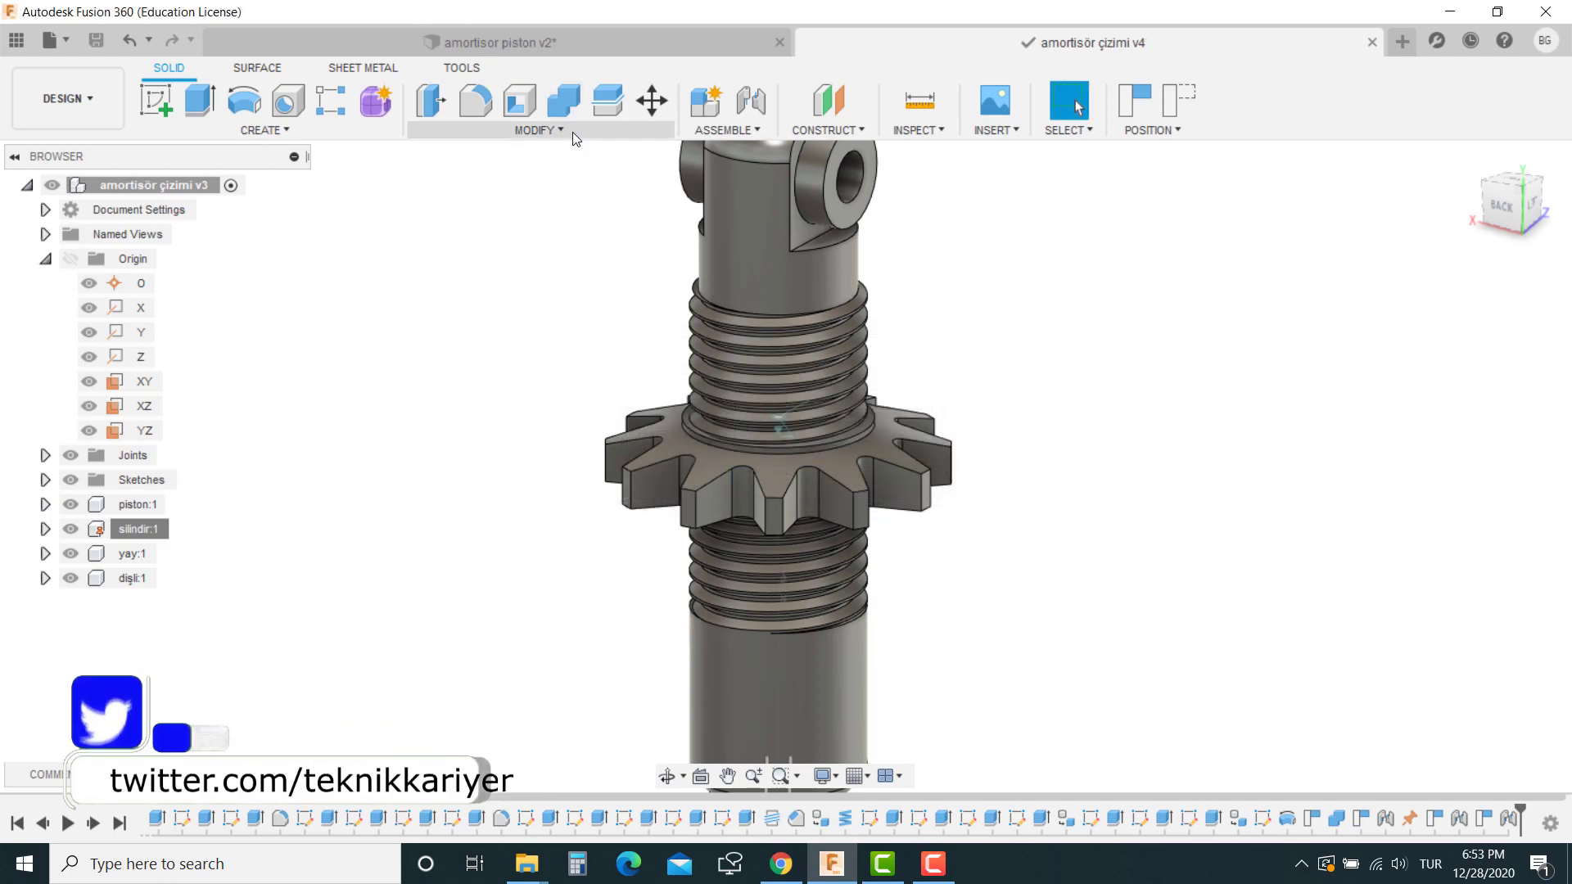
pyautogui.click(718, 131)
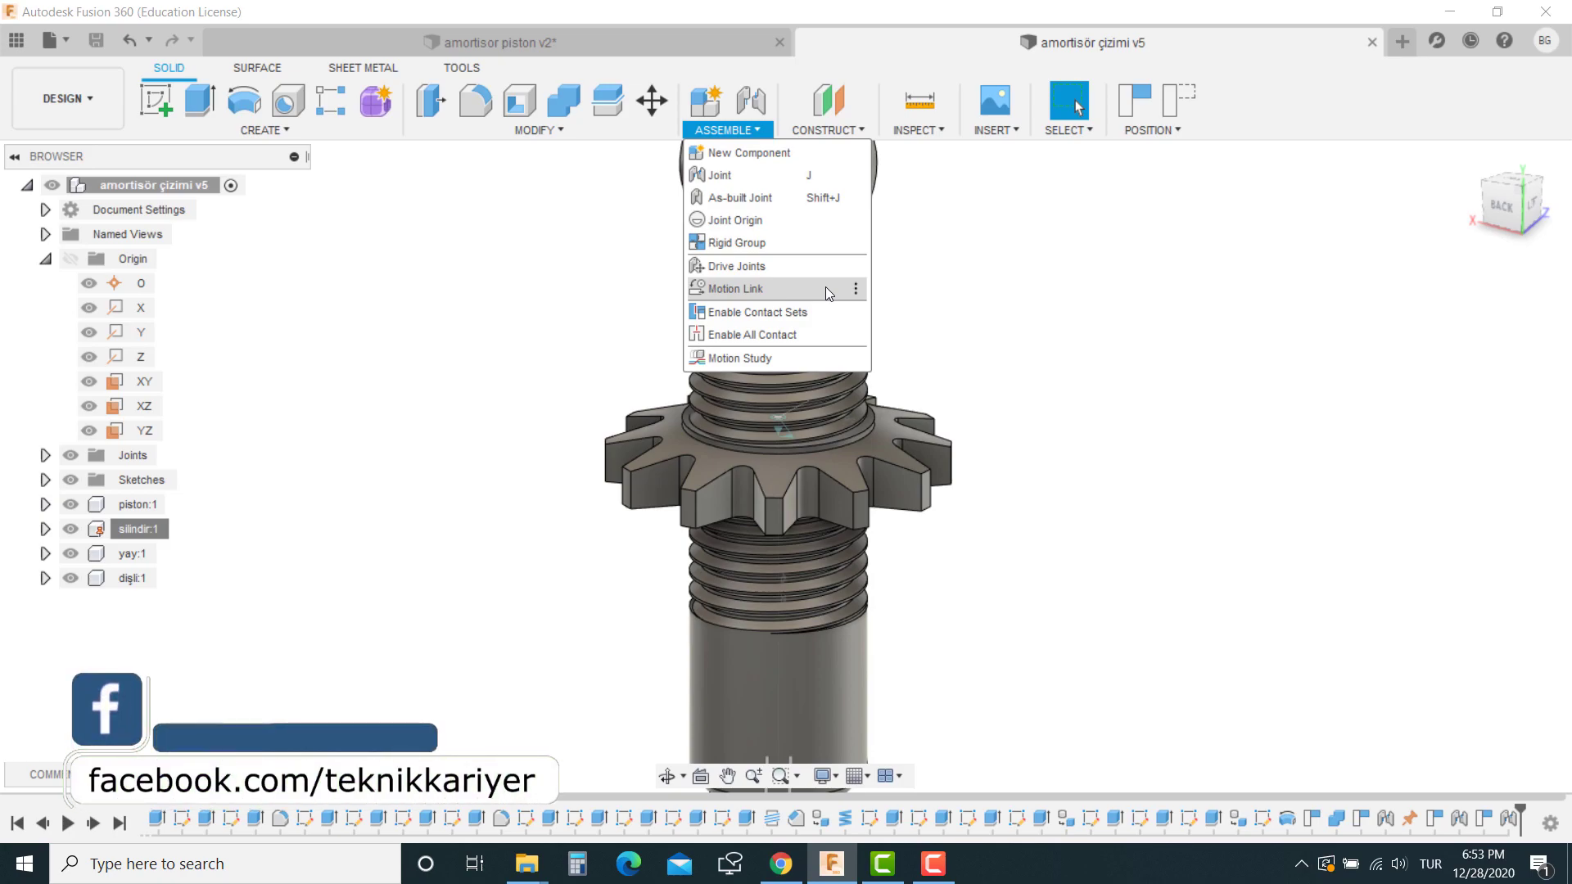
# Motion-link the gear joint's 10 mm Z slide to a reversed 360° rotation about Z.
pyautogui.click(754, 293)
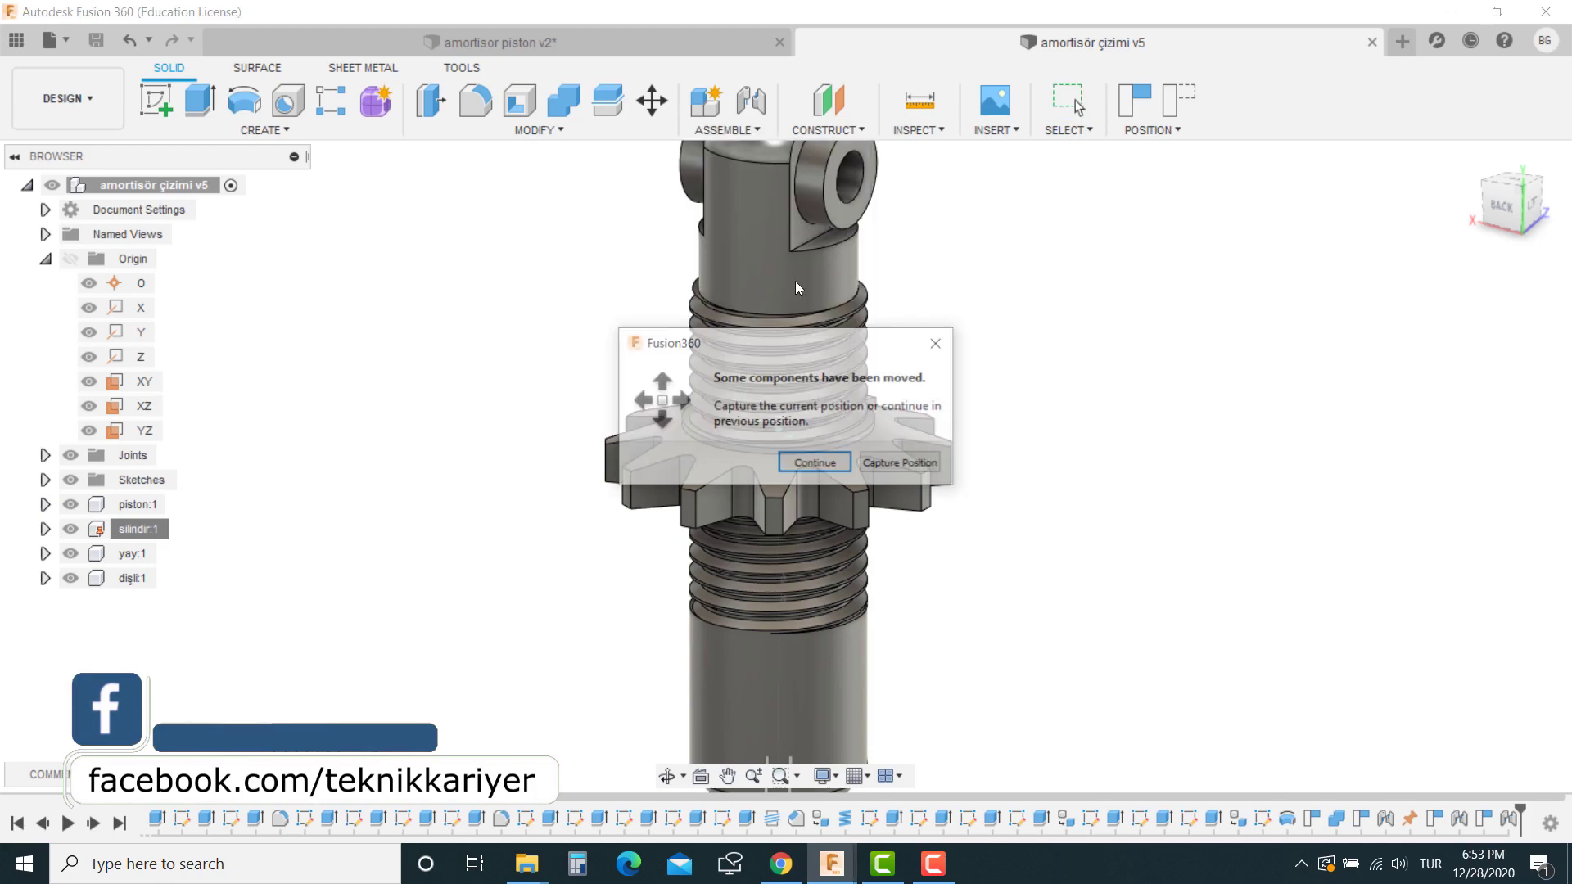
pyautogui.click(913, 465)
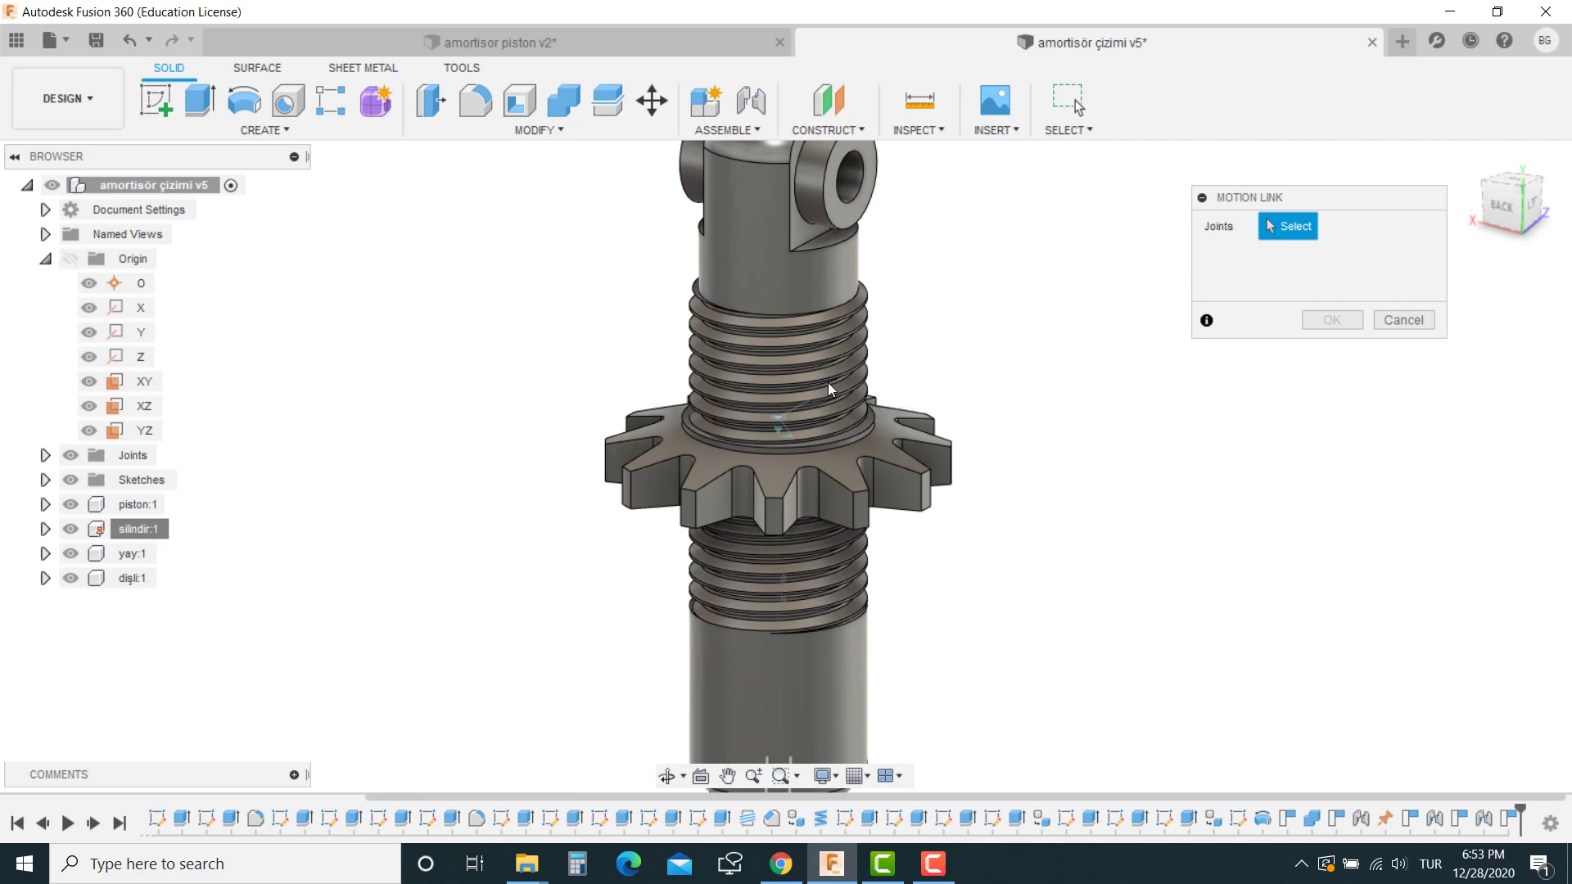
pyautogui.click(778, 420)
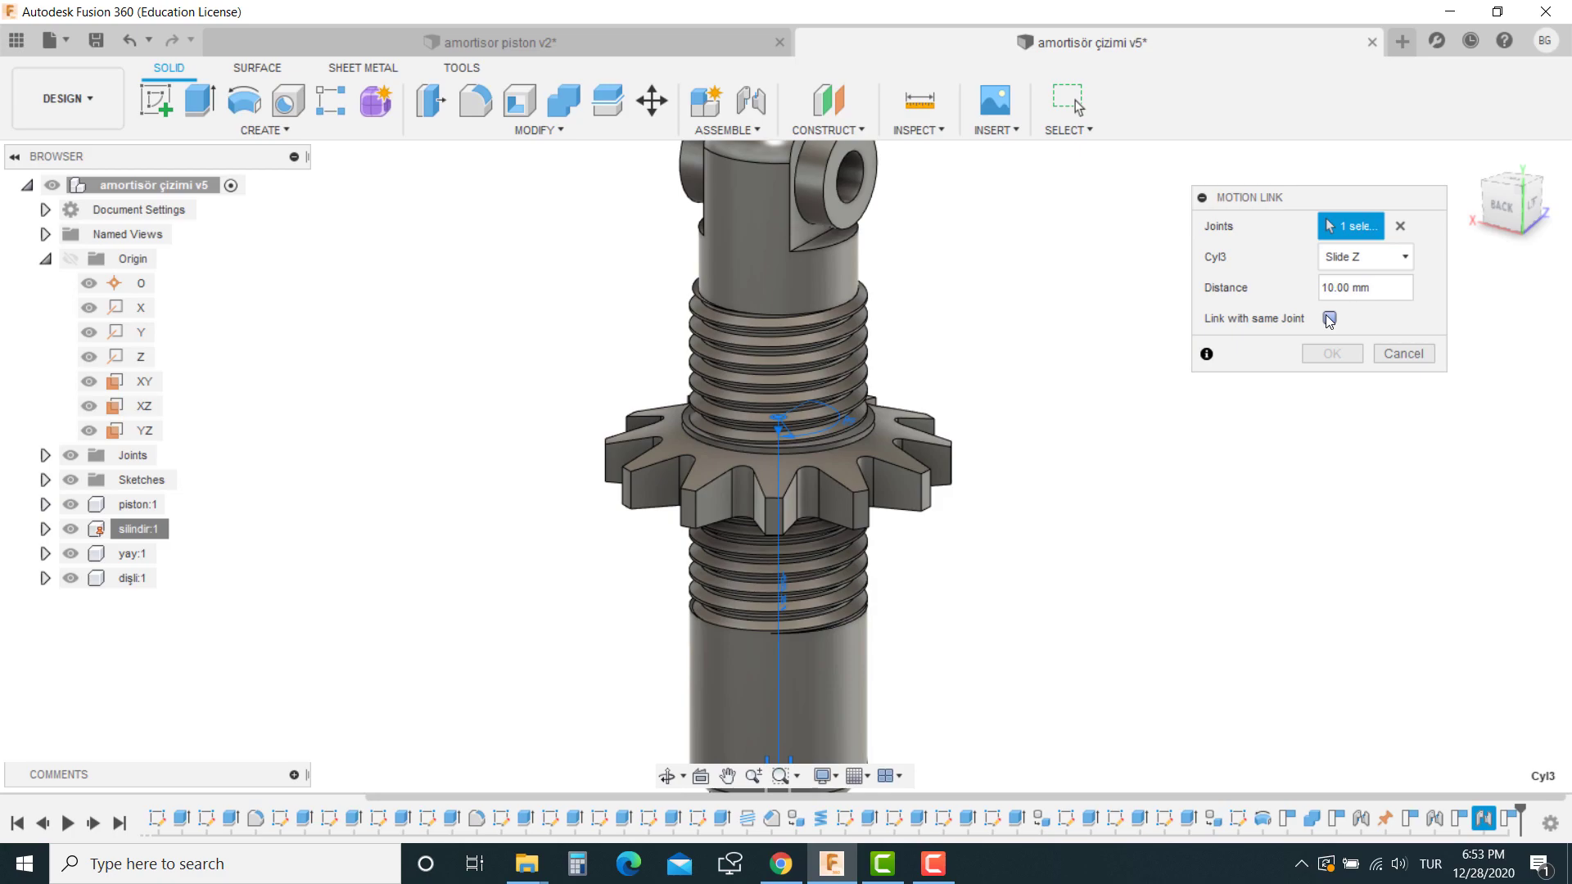
pyautogui.click(1329, 320)
pyautogui.scroll(-3, 947, 396)
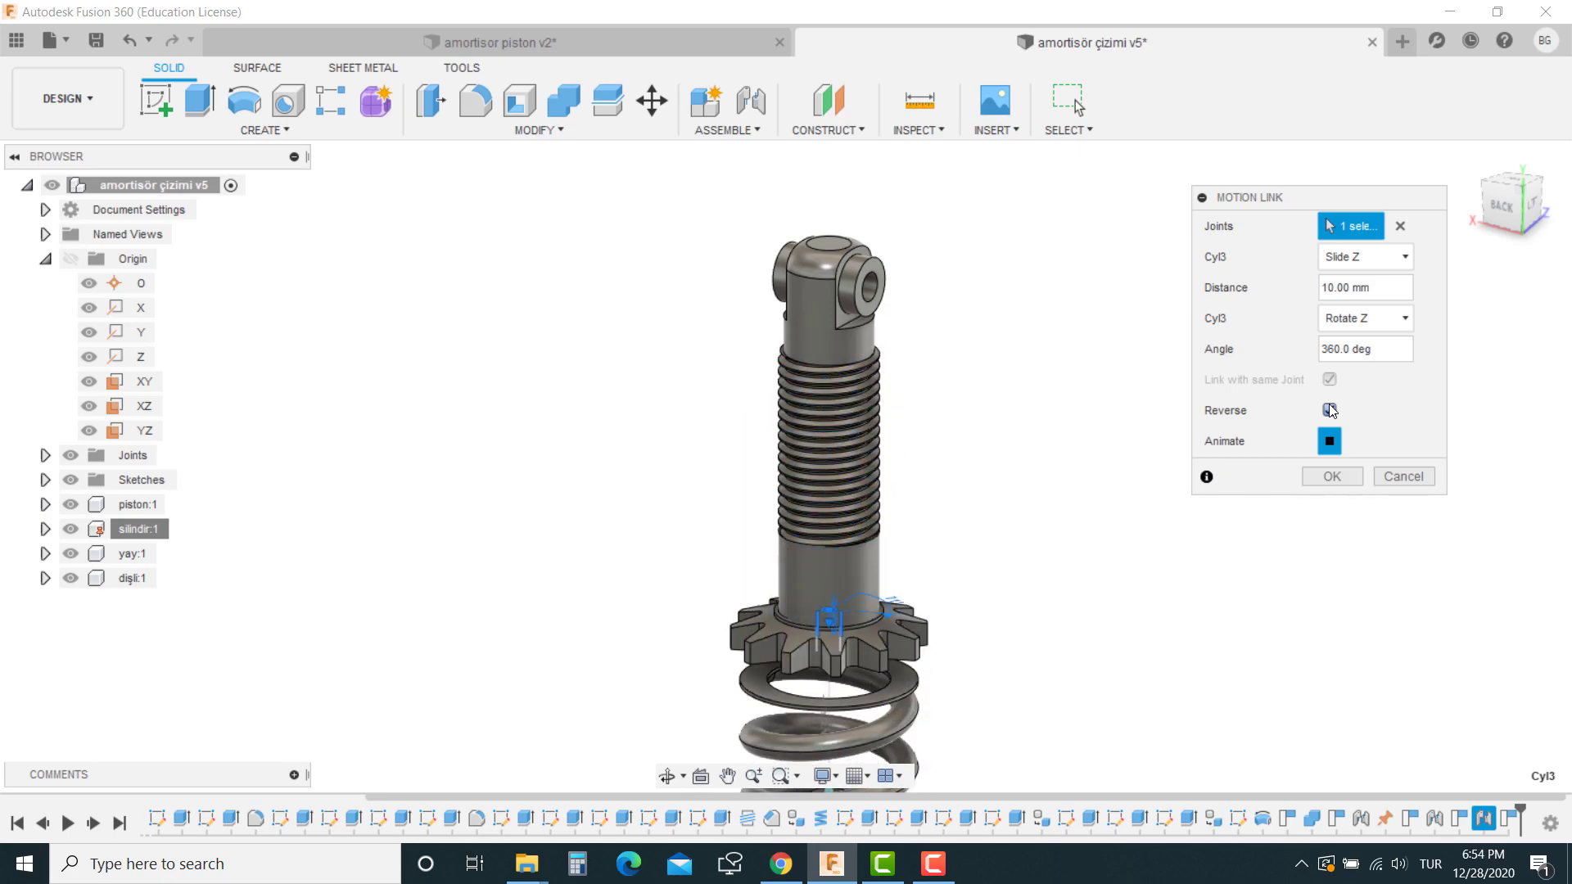
pyautogui.click(1330, 409)
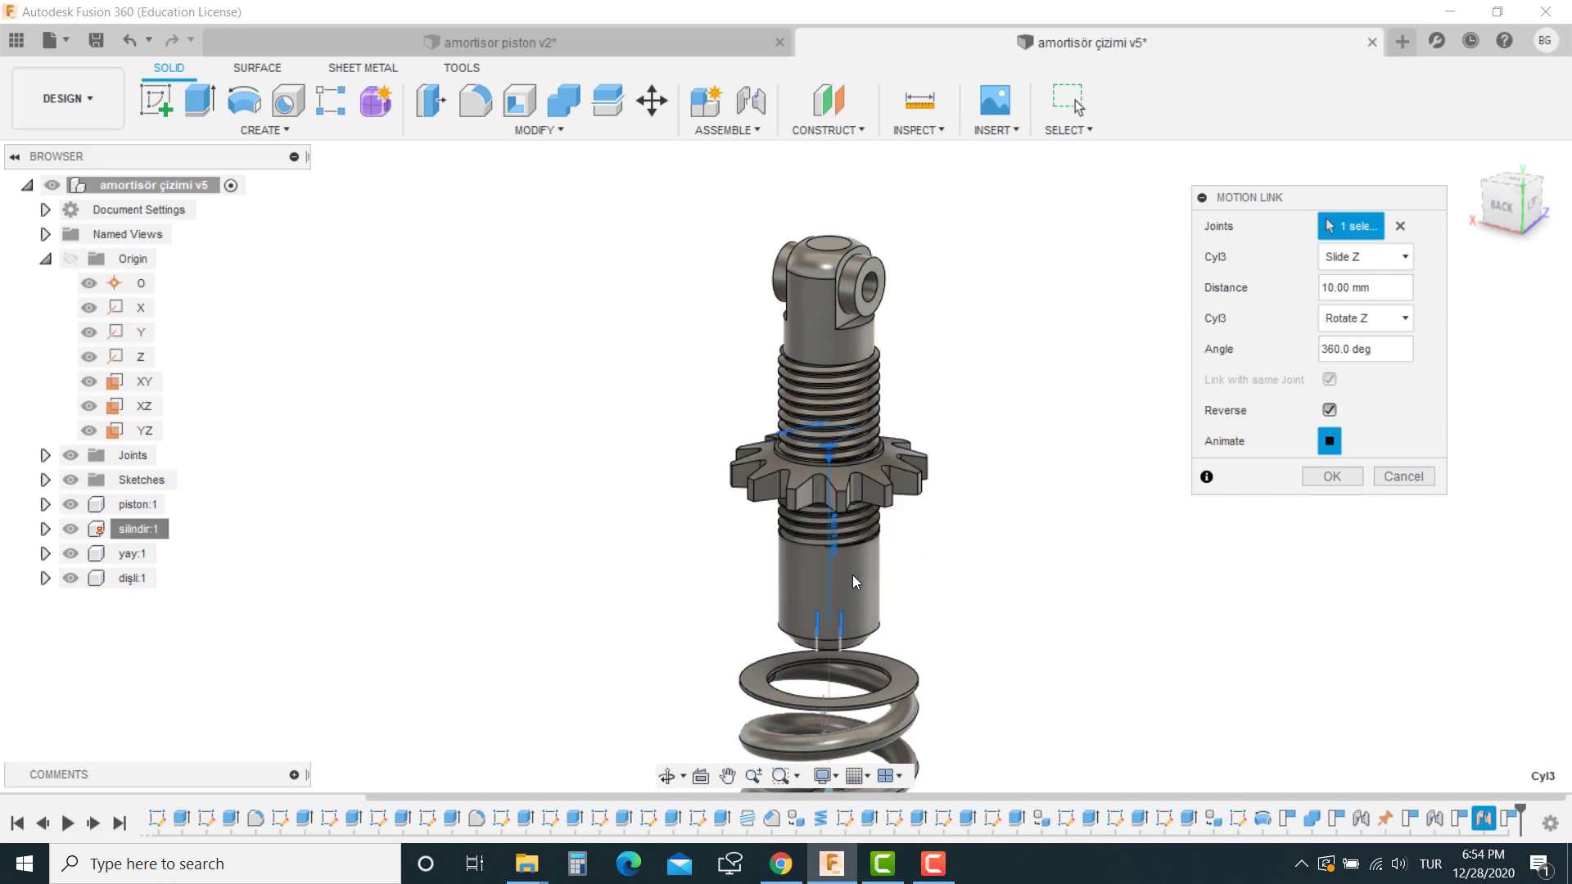
pyautogui.click(1332, 478)
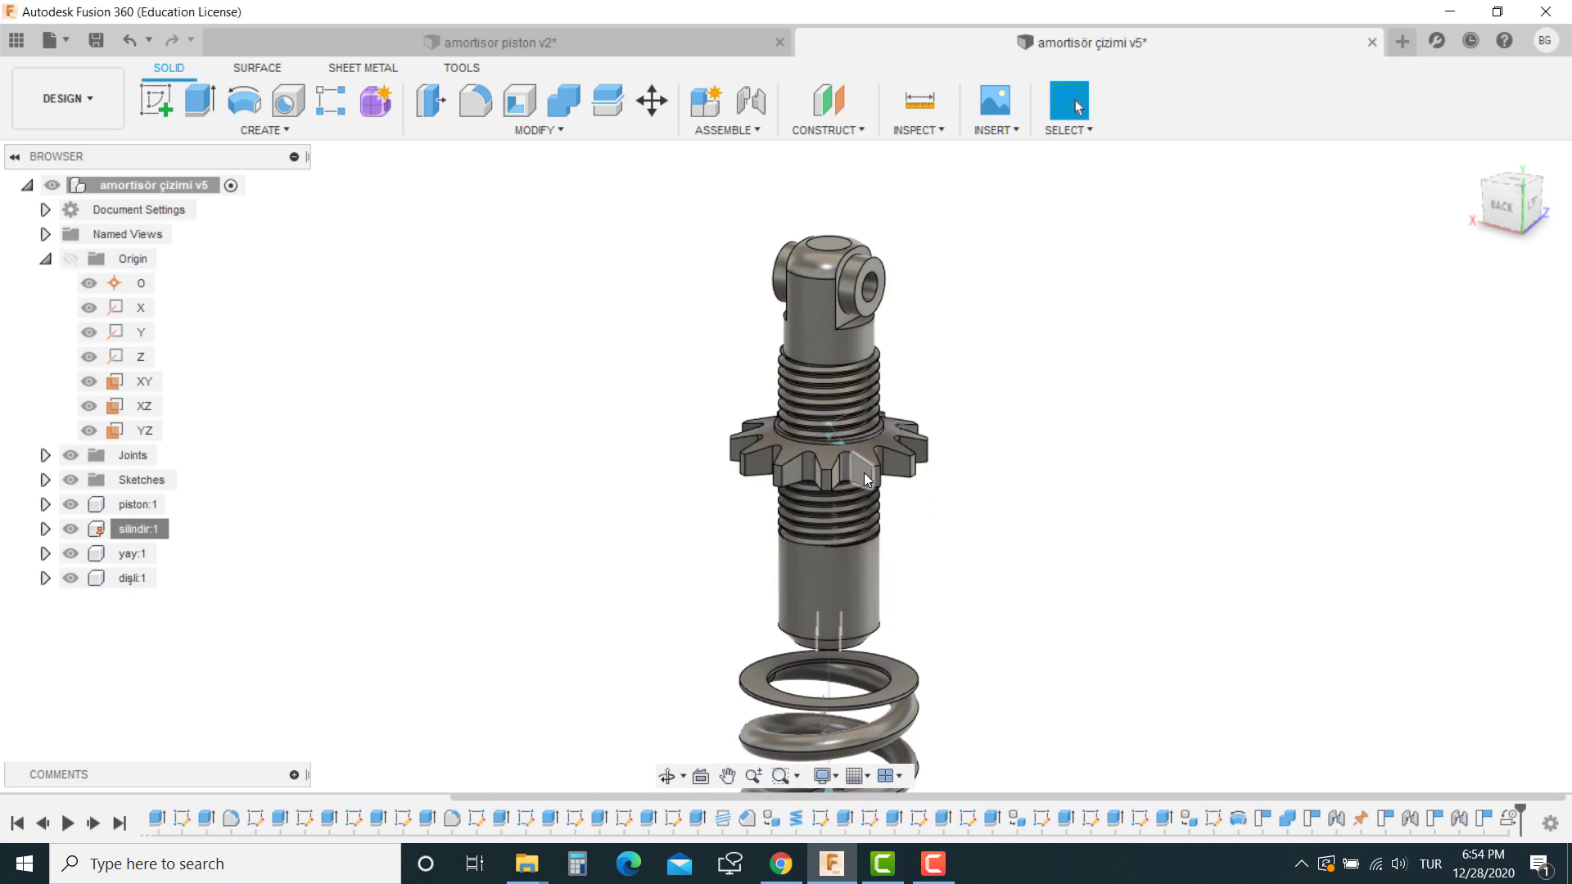
# Turn the gear to test the link and toggle the joint's Reverse setting from the timeline.
pyautogui.moveTo(863, 473); pyautogui.dragTo(553, 487)
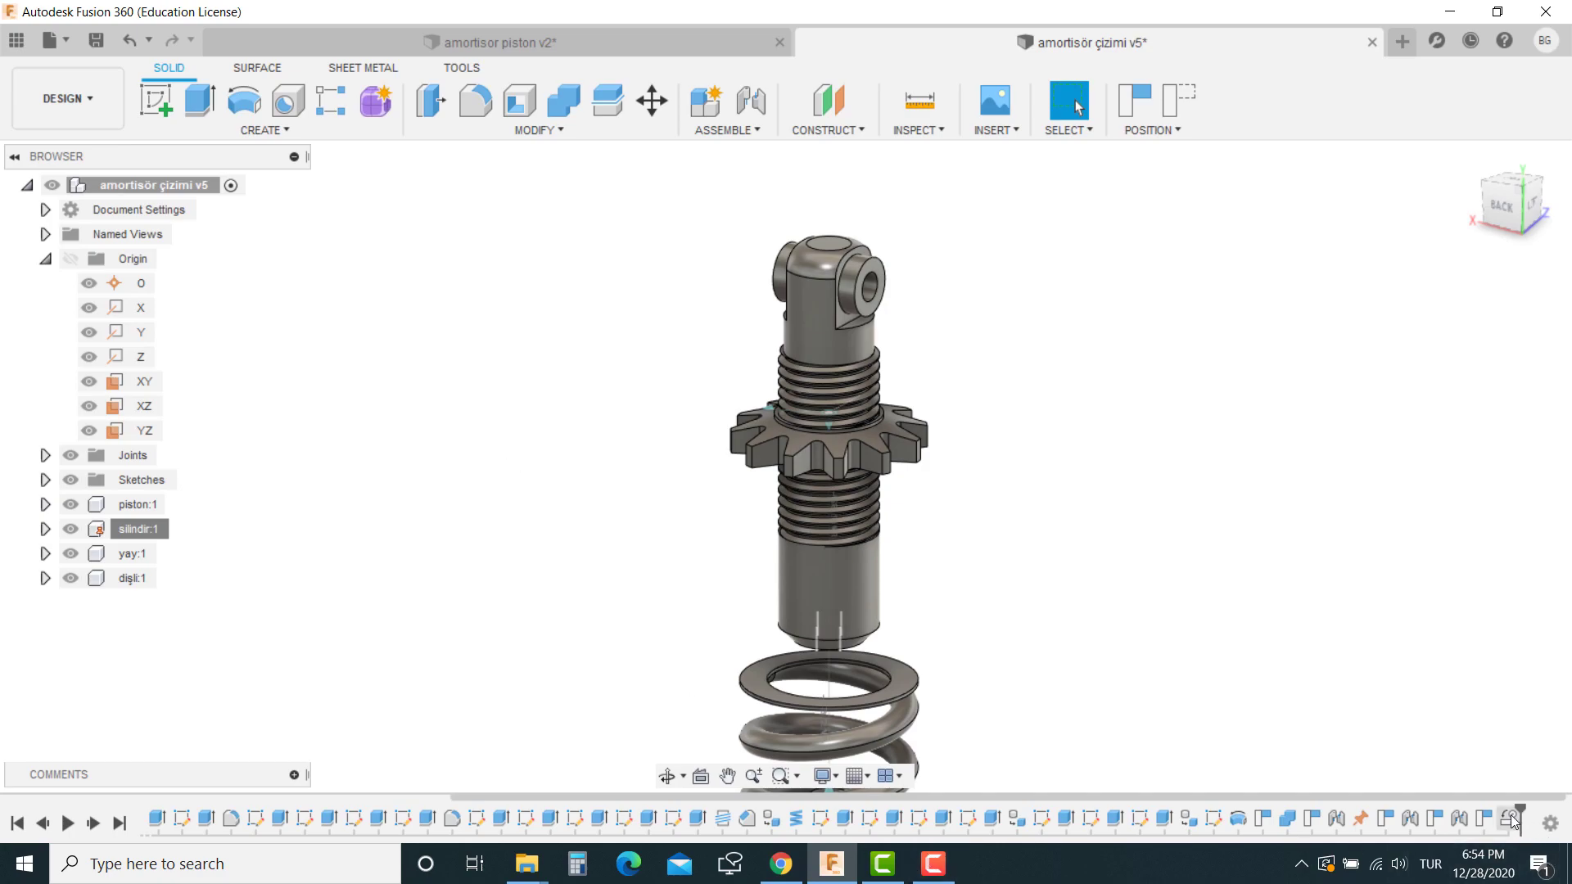
pyautogui.doubleClick(1459, 819)
pyautogui.click(1330, 378)
pyautogui.click(1331, 446)
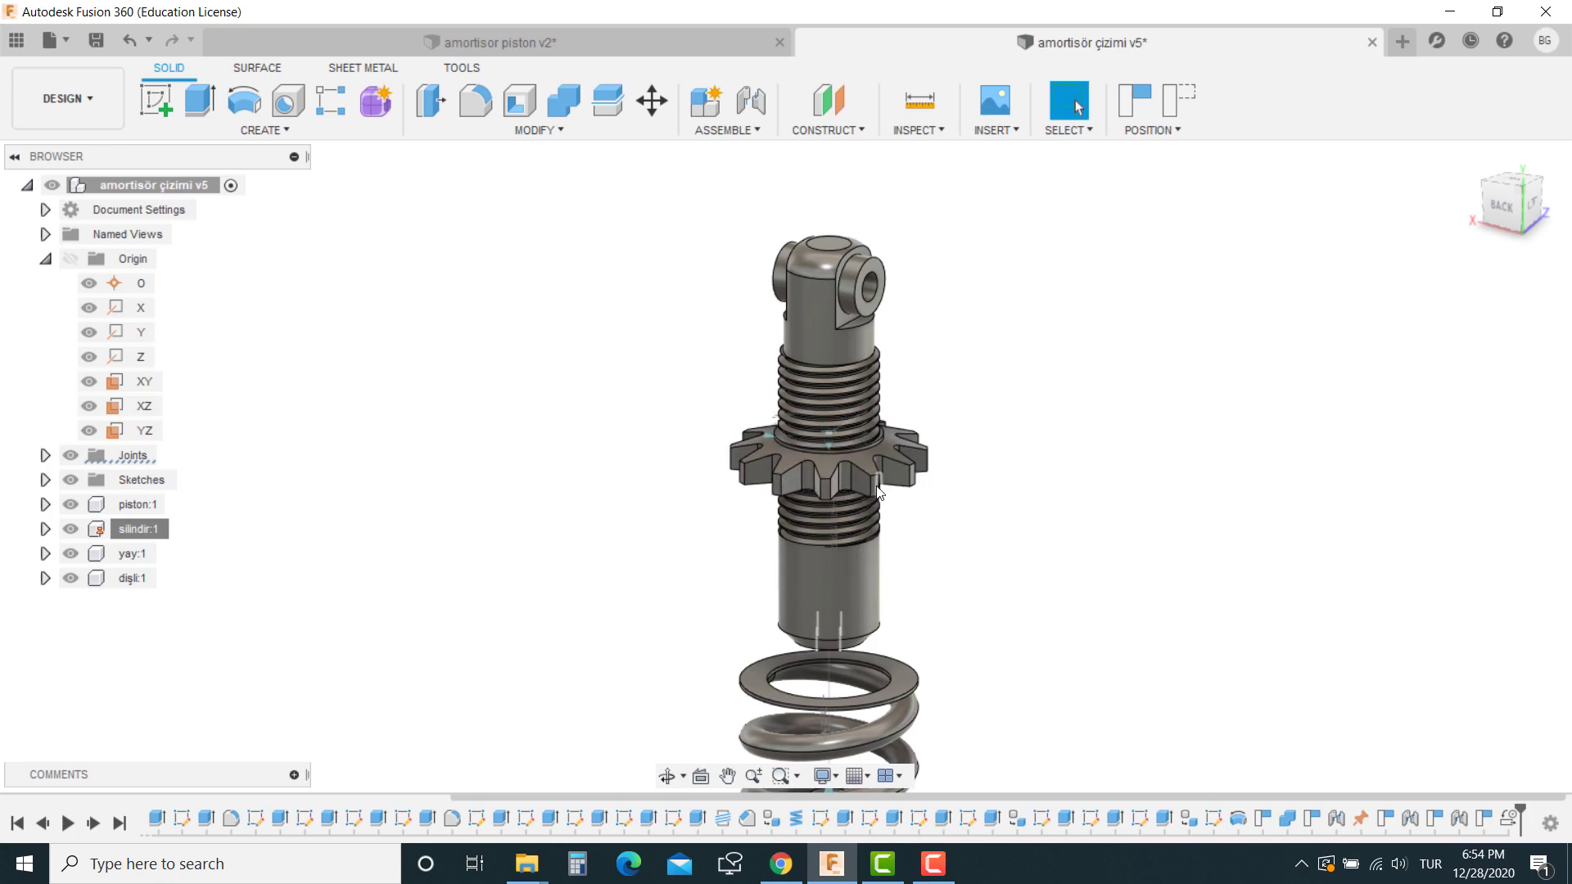
pyautogui.click(667, 776)
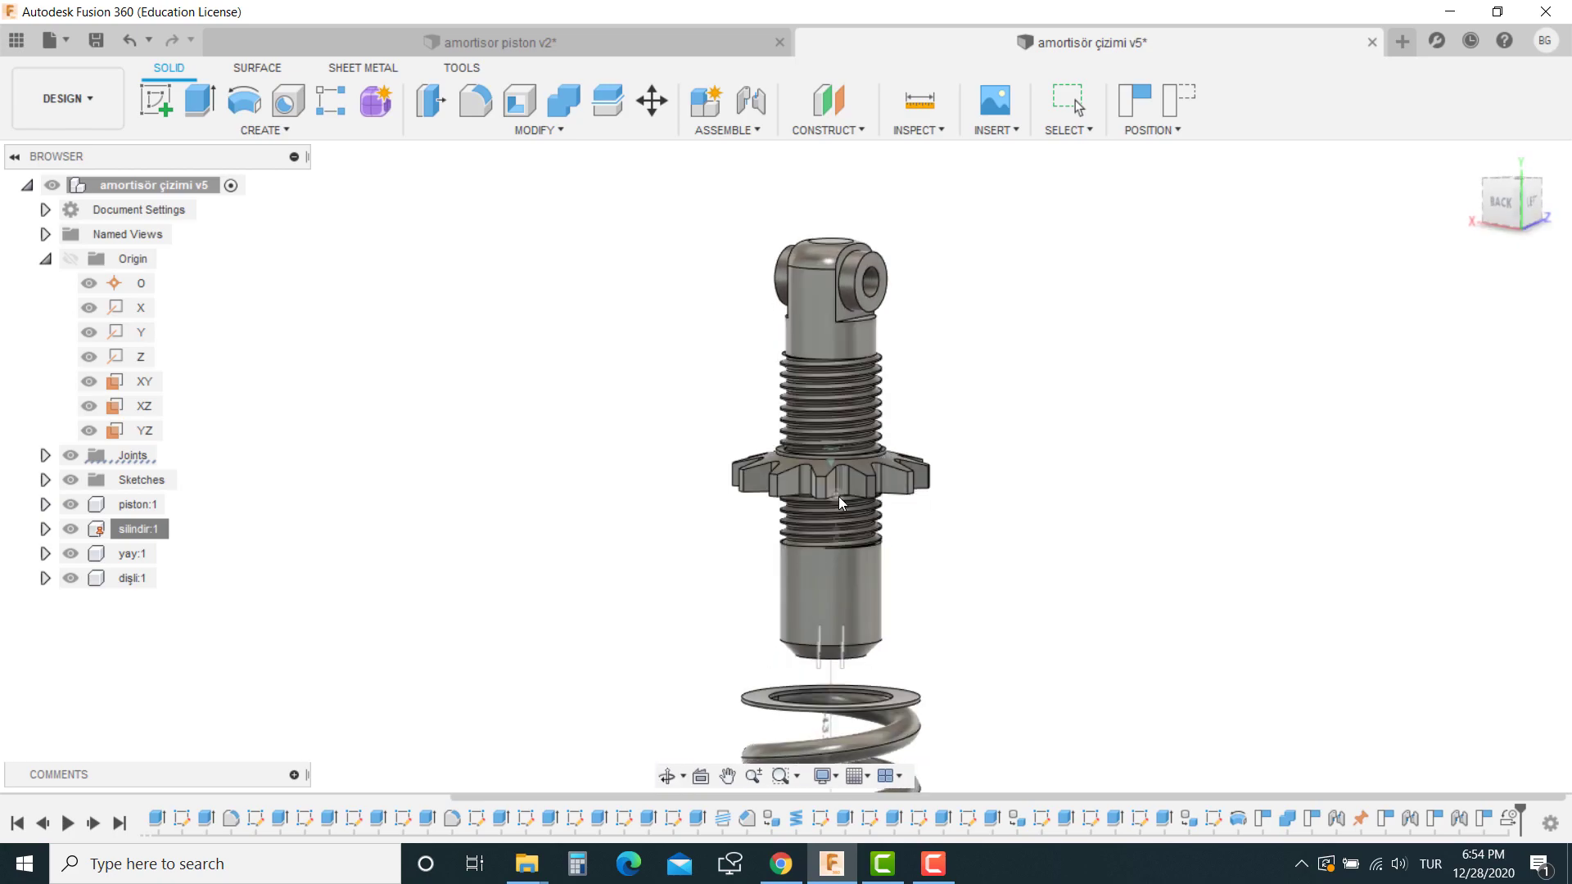
# Screw the gear up along the threaded shaft.
pyautogui.keyDown('shift'); pyautogui.moveTo(968, 464); pyautogui.dragTo(961, 494, button='middle'); pyautogui.keyUp('shift')
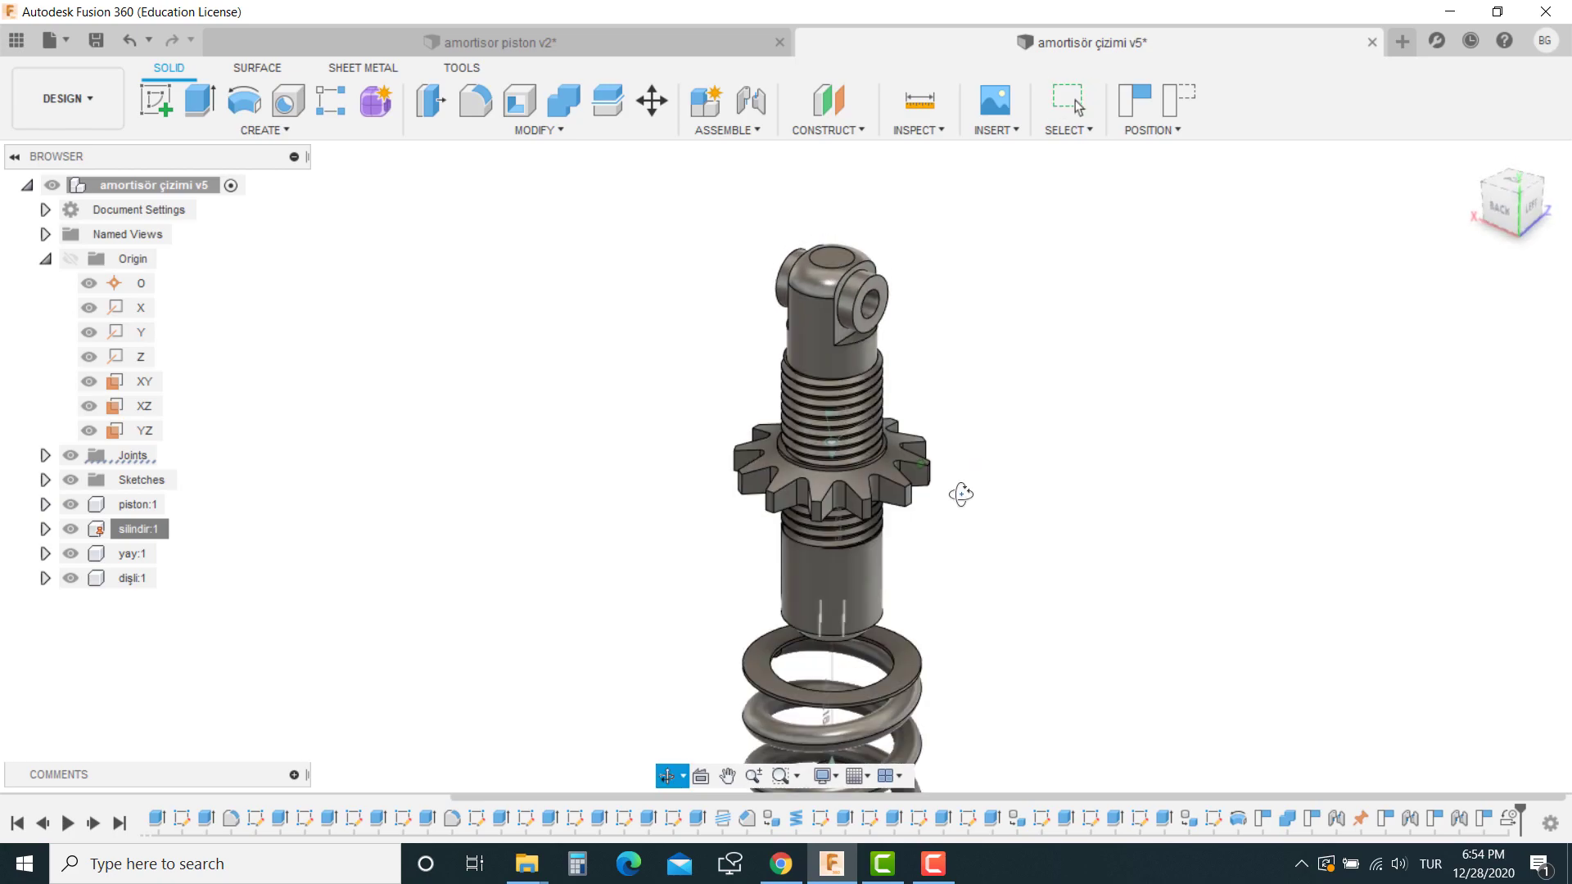
pyautogui.press('Escape')
pyautogui.scroll(3, 989, 509)
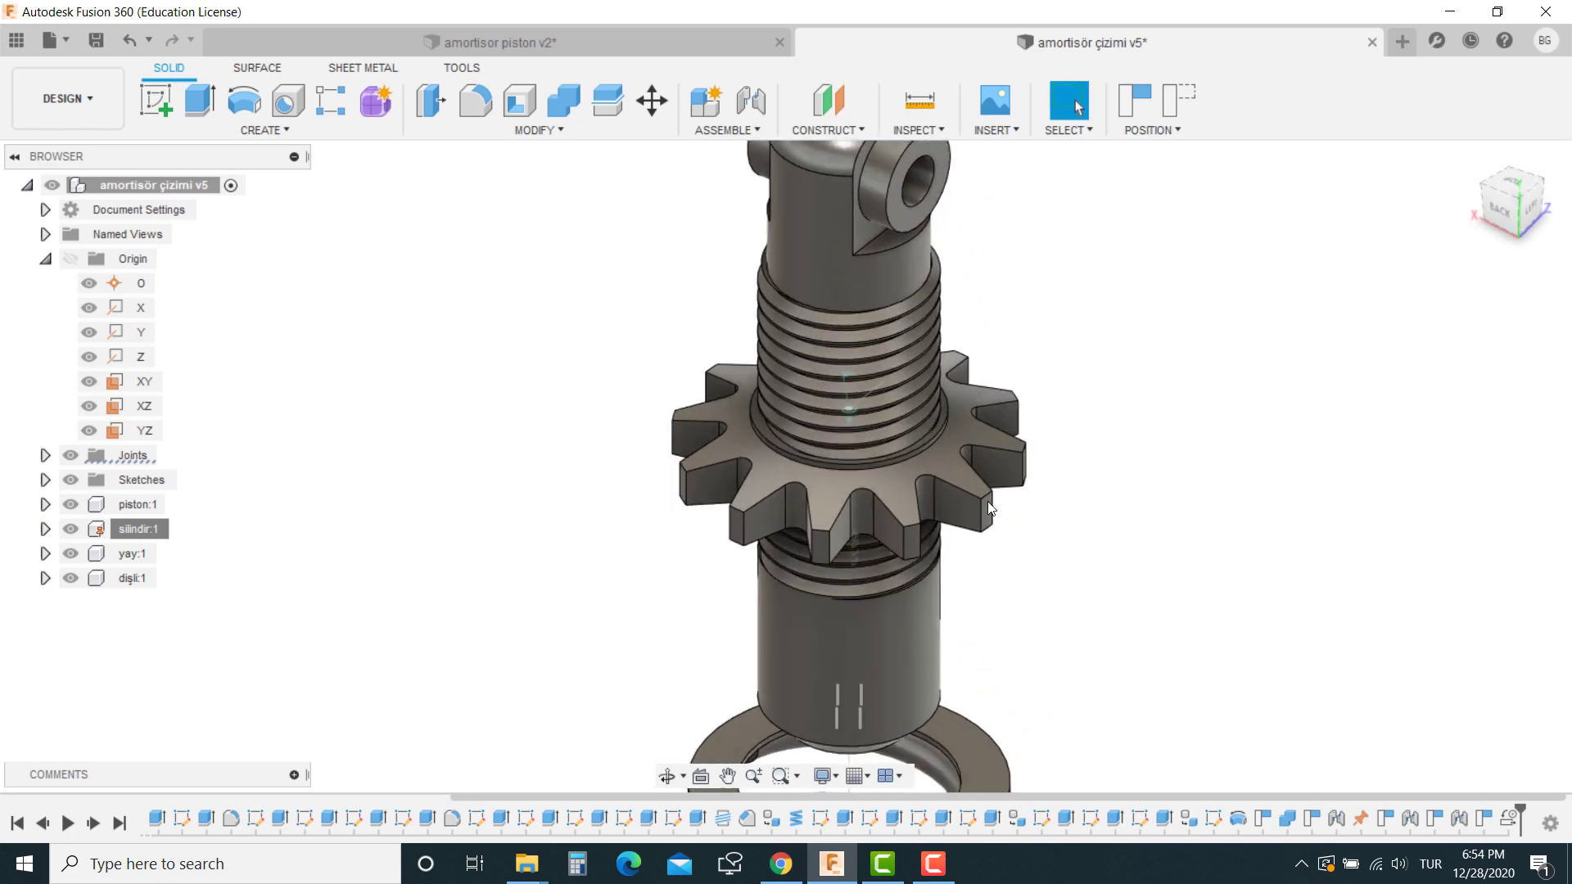
pyautogui.moveTo(979, 509)
pyautogui.mouseDown()
pyautogui.moveTo(1041, 443)
pyautogui.moveTo(1042, 414)
pyautogui.moveTo(1007, 421)
pyautogui.moveTo(970, 460)
pyautogui.moveTo(1099, 412)
pyautogui.moveTo(965, 473)
pyautogui.moveTo(1064, 421)
pyautogui.moveTo(866, 450)
pyautogui.moveTo(1014, 423)
pyautogui.moveTo(824, 494)
pyautogui.moveTo(850, 454)
pyautogui.mouseUp()
pyautogui.keyDown('shift'); pyautogui.moveTo(849, 454); pyautogui.dragTo(956, 519, button='middle'); pyautogui.keyUp('shift')
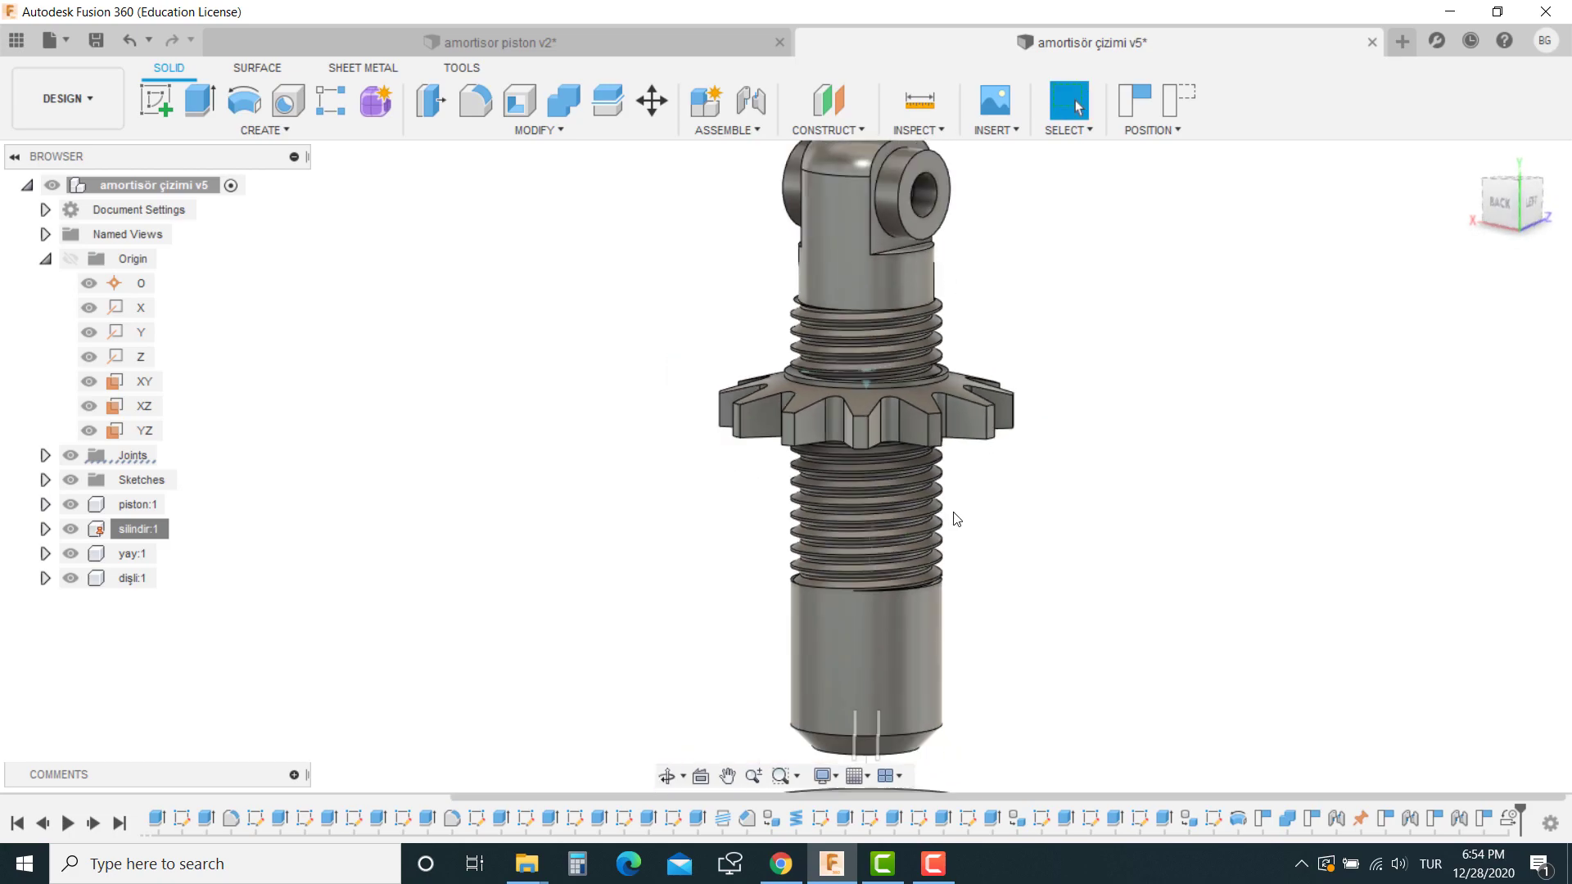
pyautogui.scroll(-3, 956, 518)
pyautogui.moveTo(1024, 593)
pyautogui.mouseDown(button='middle')
pyautogui.moveTo(898, 520)
pyautogui.moveTo(898, 632)
pyautogui.mouseUp(button='middle')
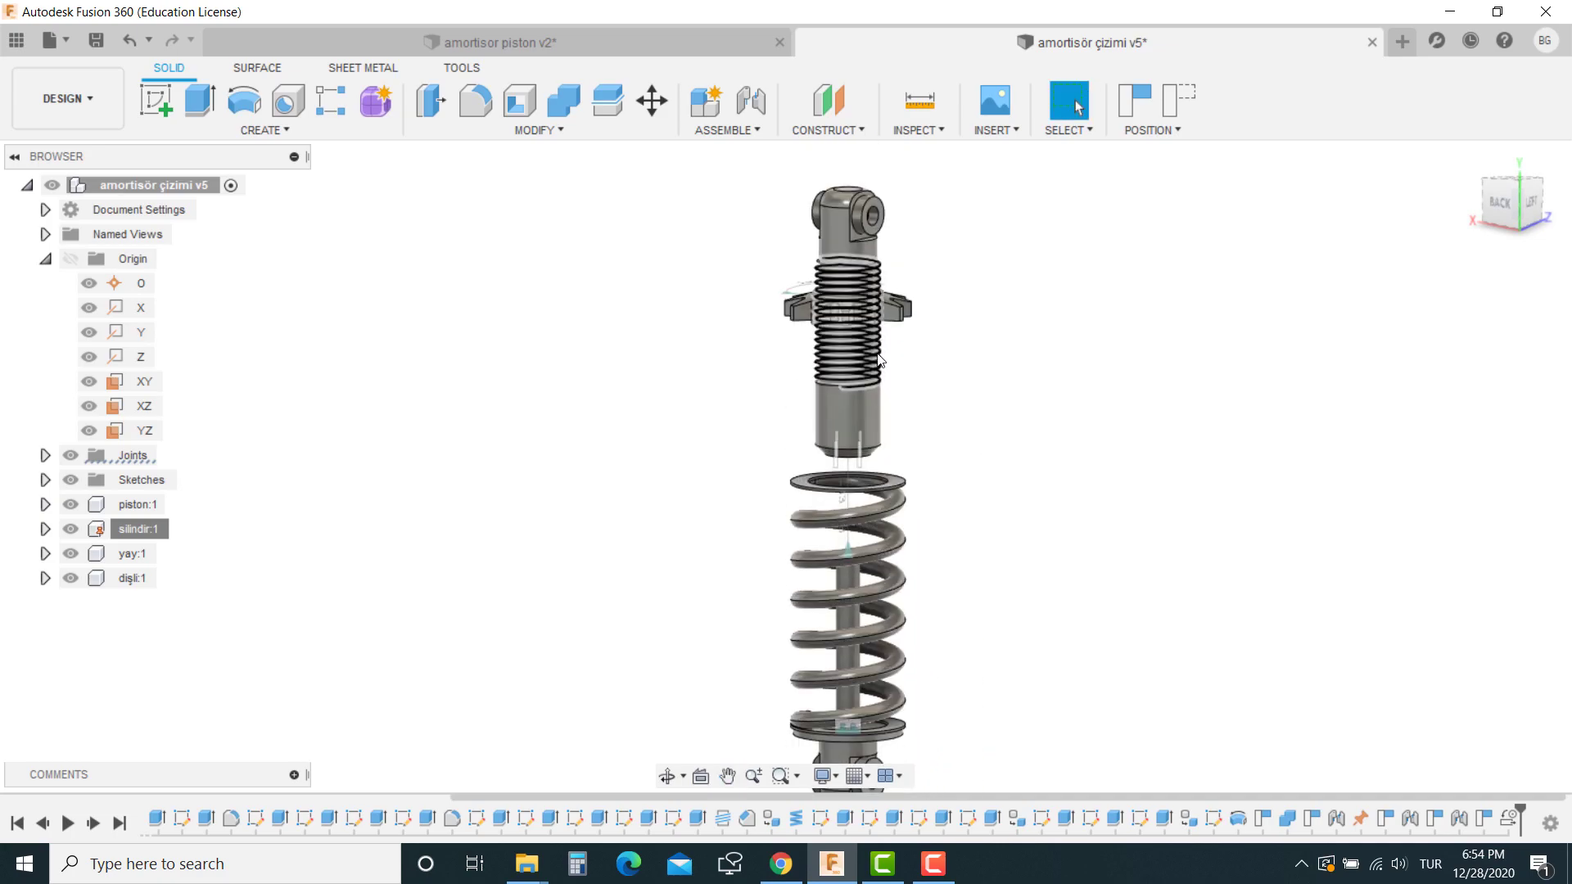
# Slide the spring and lower eye up onto the threaded body.
pyautogui.scroll(2, 920, 336)
pyautogui.scroll(3, 798, 299)
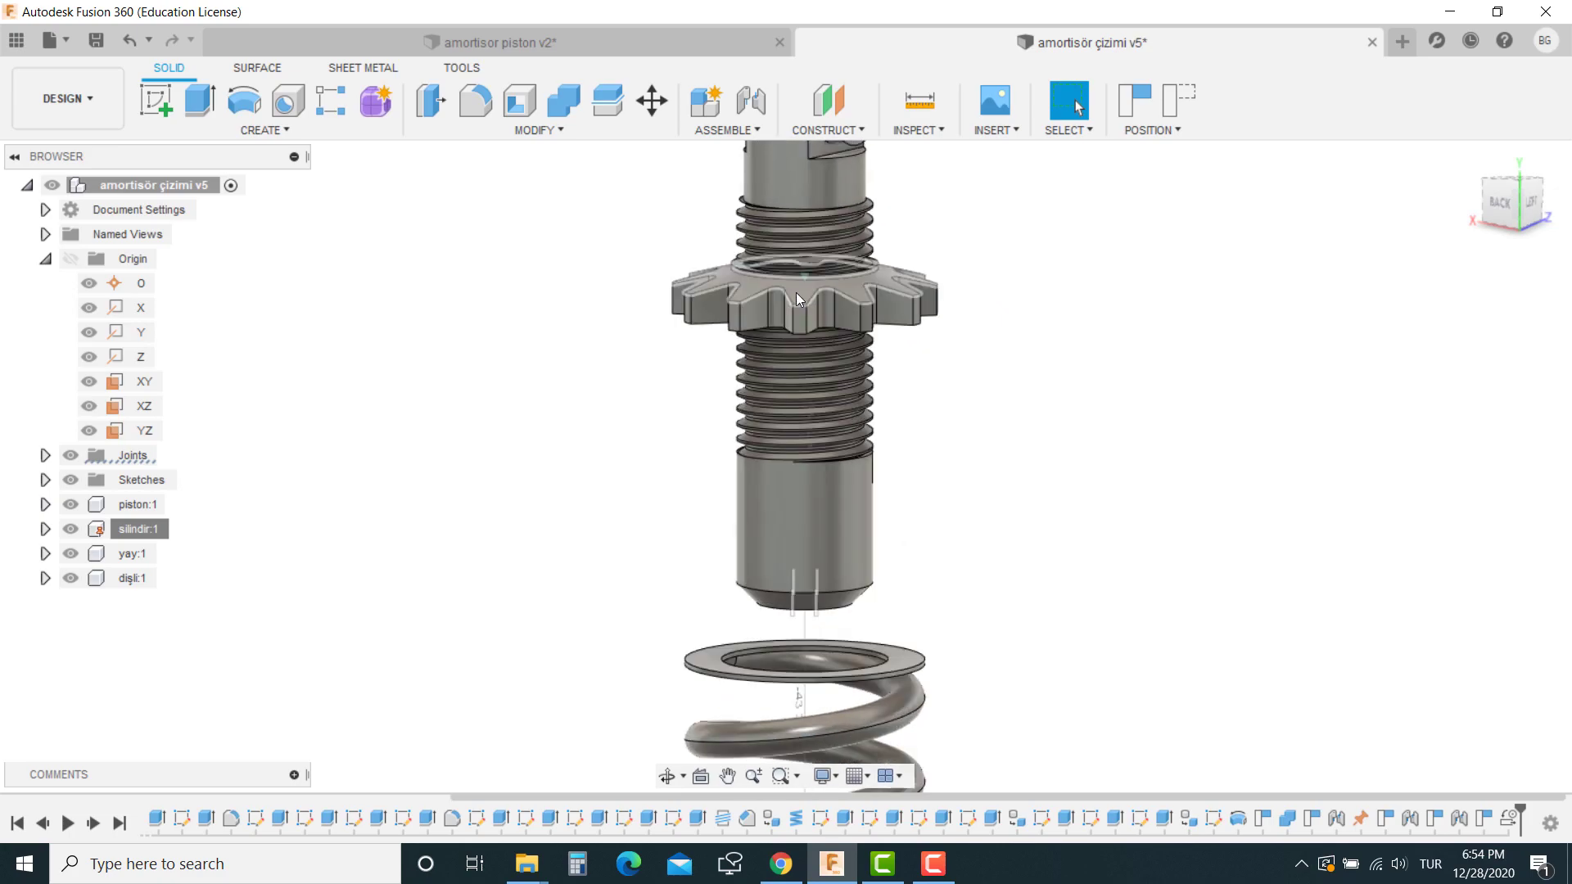
pyautogui.scroll(2, 796, 292)
pyautogui.scroll(-5, 870, 313)
pyautogui.moveTo(1048, 627); pyautogui.dragTo(981, 461, button='middle')
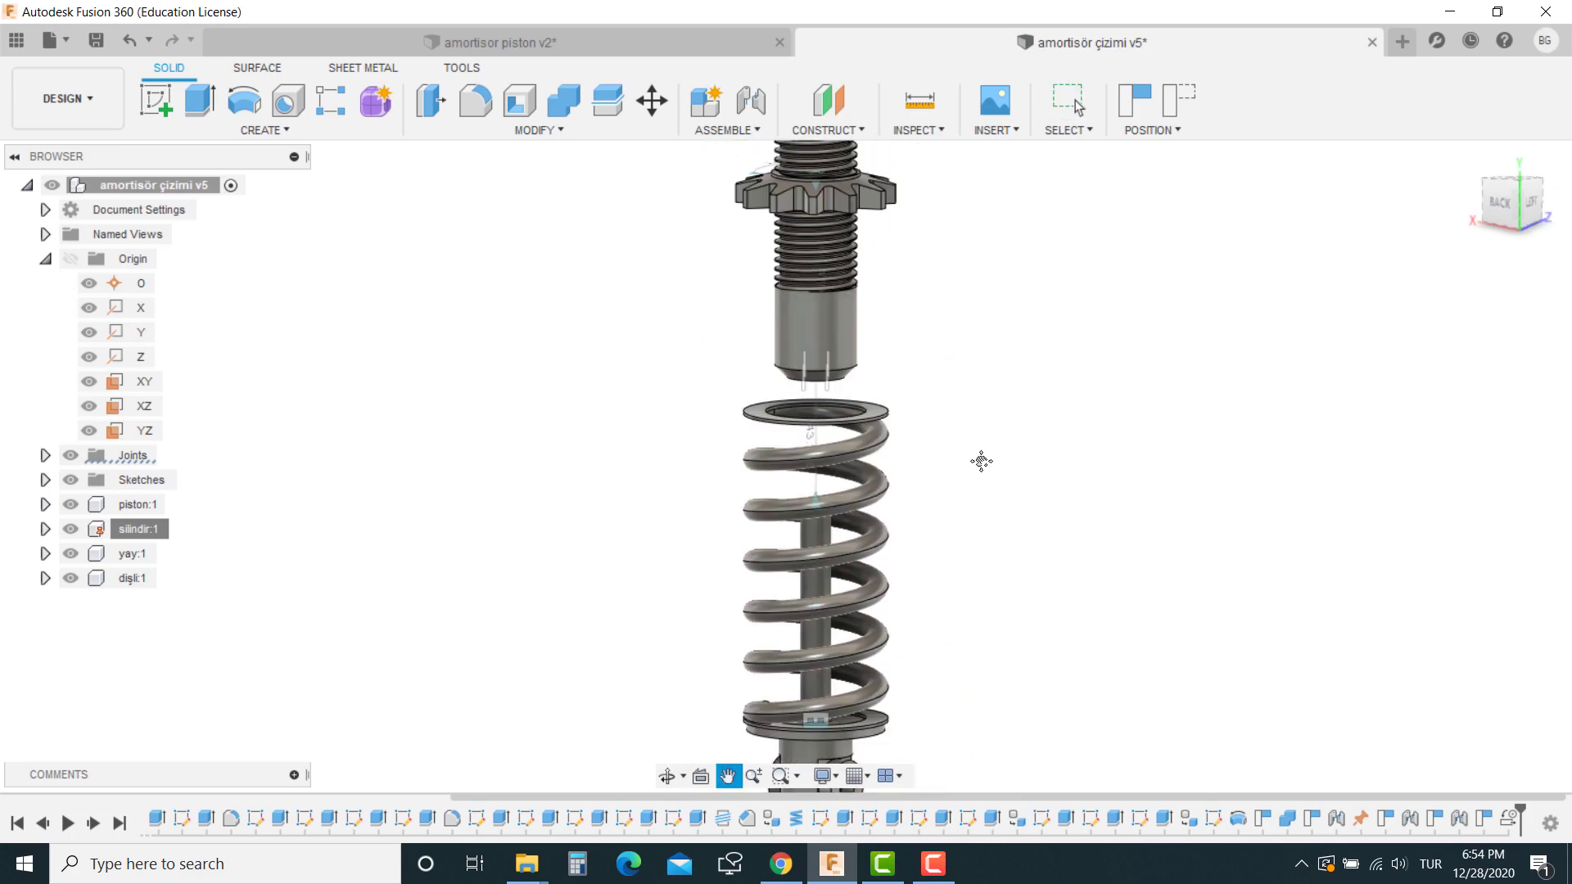
pyautogui.scroll(-1, 877, 631)
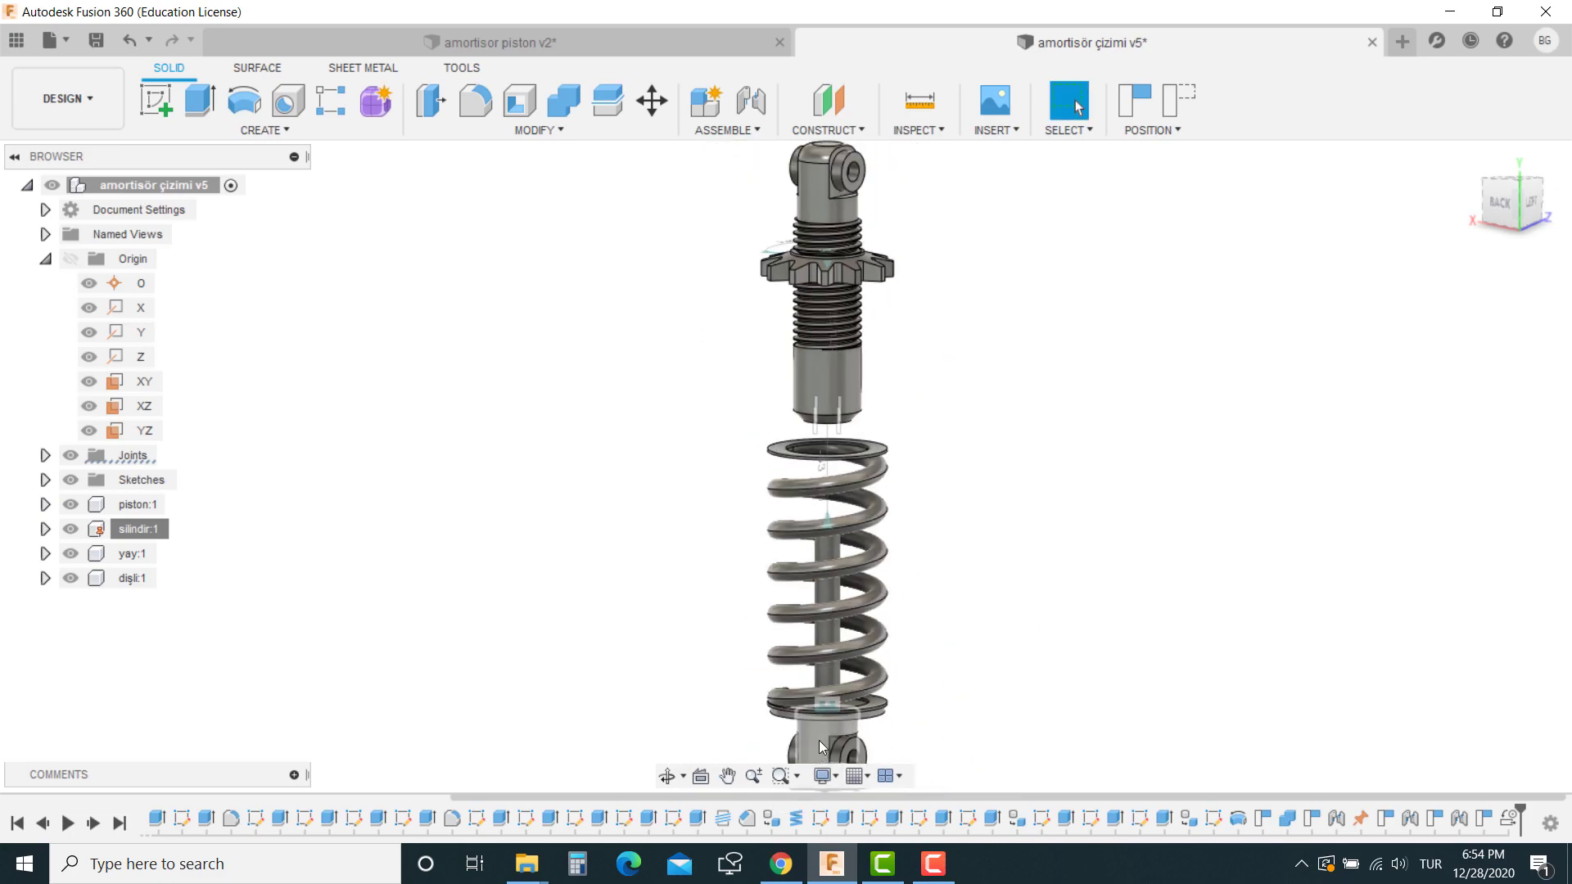
pyautogui.moveTo(818, 740)
pyautogui.mouseDown()
pyautogui.moveTo(827, 553)
pyautogui.moveTo(828, 583)
pyautogui.mouseUp()
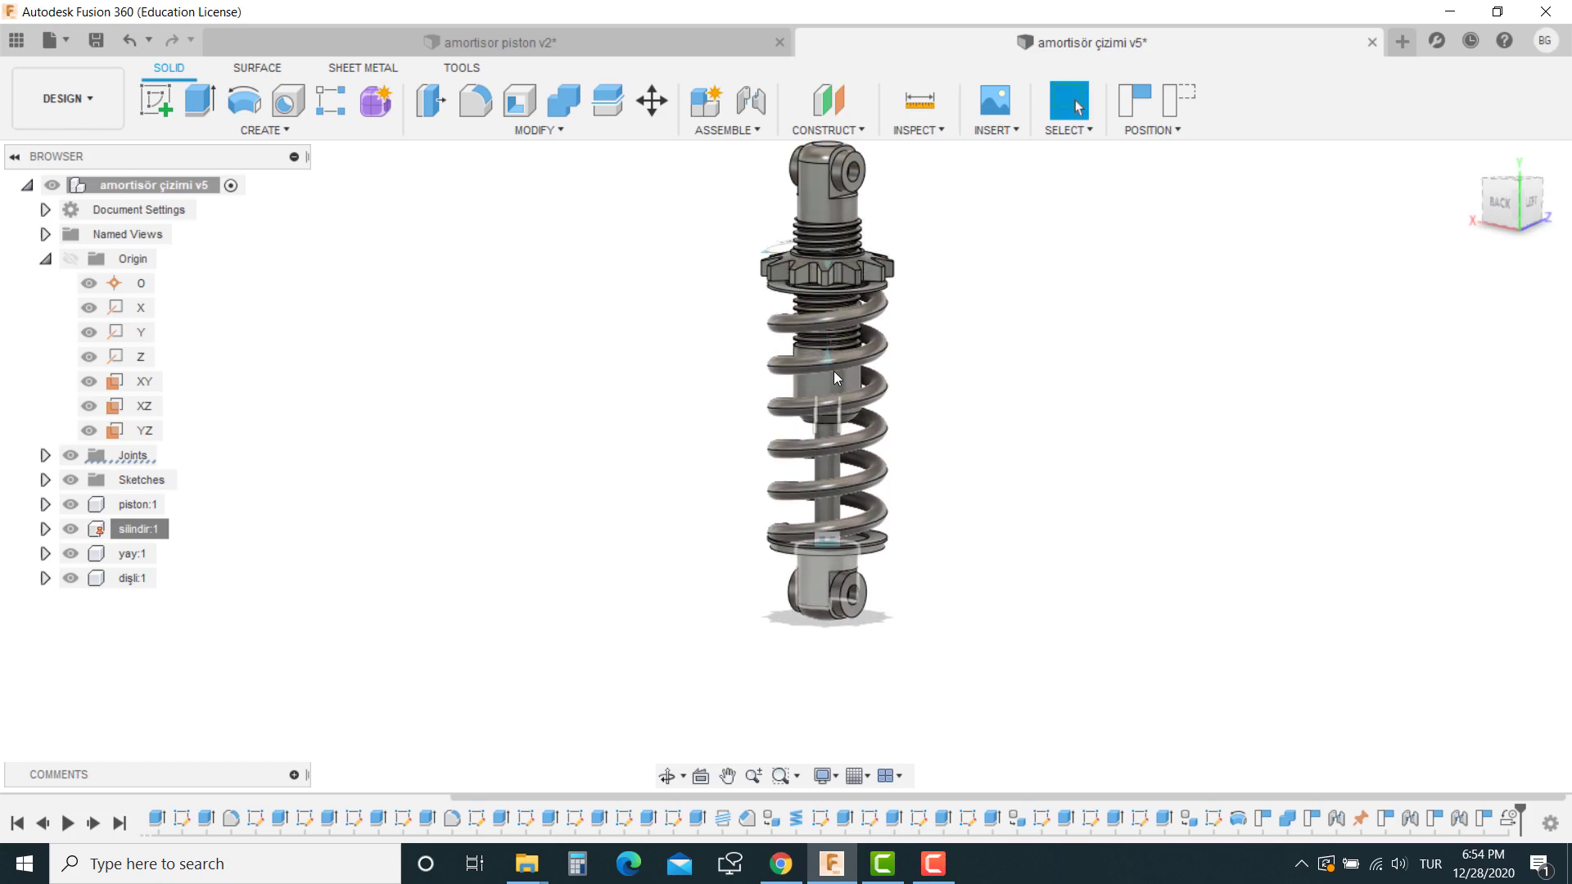
# Screw the gear nut further up the threads and slide the cylinder body up along the piston.
pyautogui.scroll(2, 834, 371)
pyautogui.scroll(3, 813, 265)
pyautogui.scroll(2, 807, 244)
pyautogui.moveTo(839, 251); pyautogui.dragTo(1055, 221)
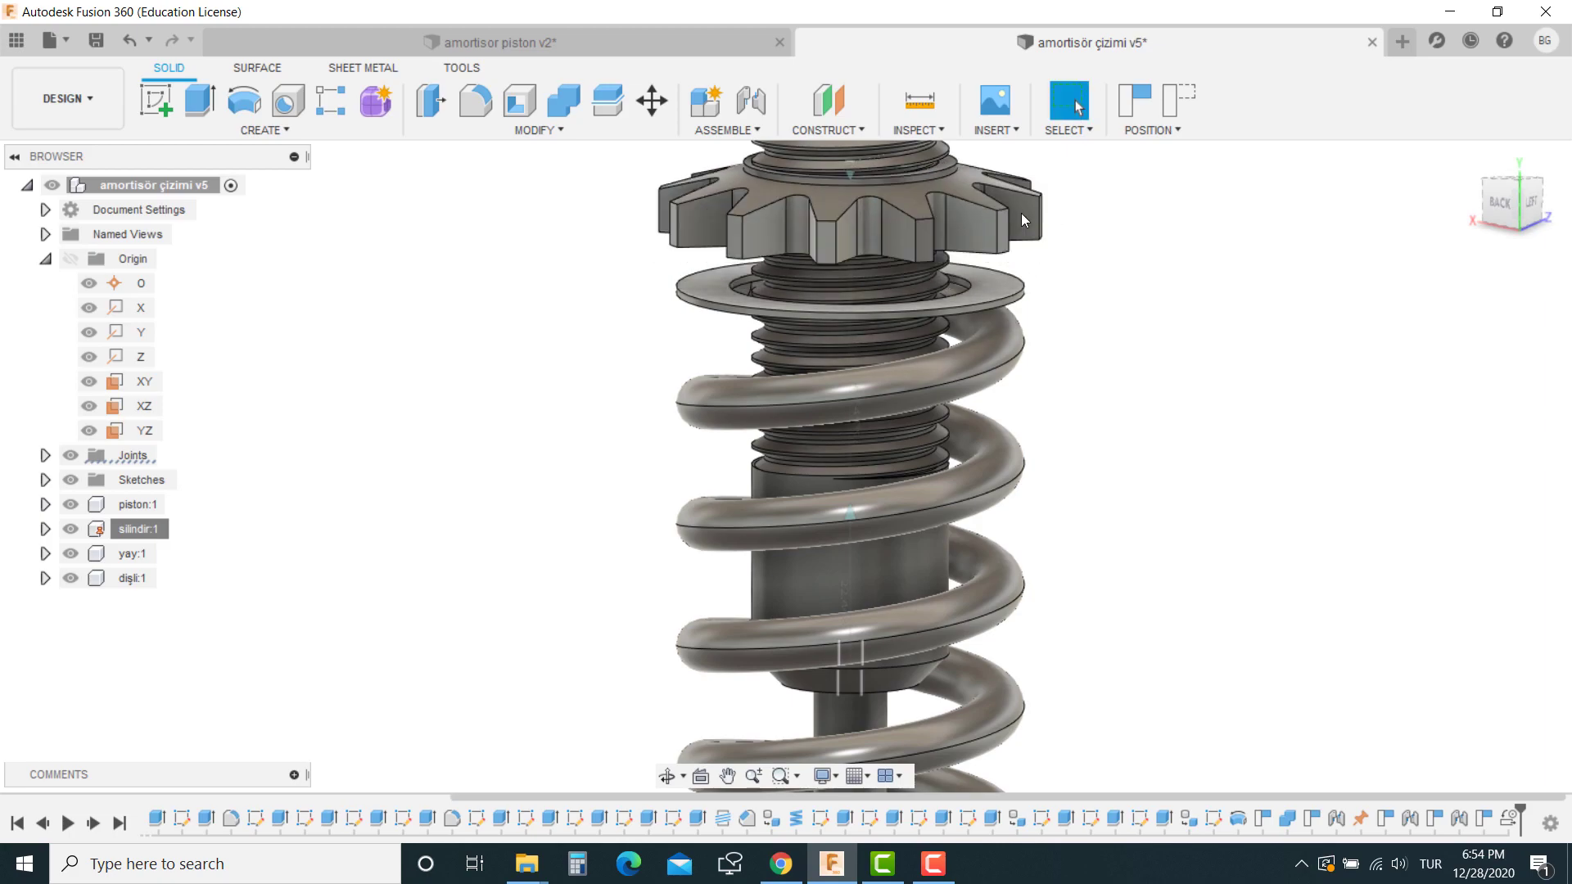
pyautogui.moveTo(1055, 221); pyautogui.dragTo(925, 400)
pyautogui.scroll(-3, 929, 443)
pyautogui.moveTo(929, 477); pyautogui.dragTo(872, 436, button='middle')
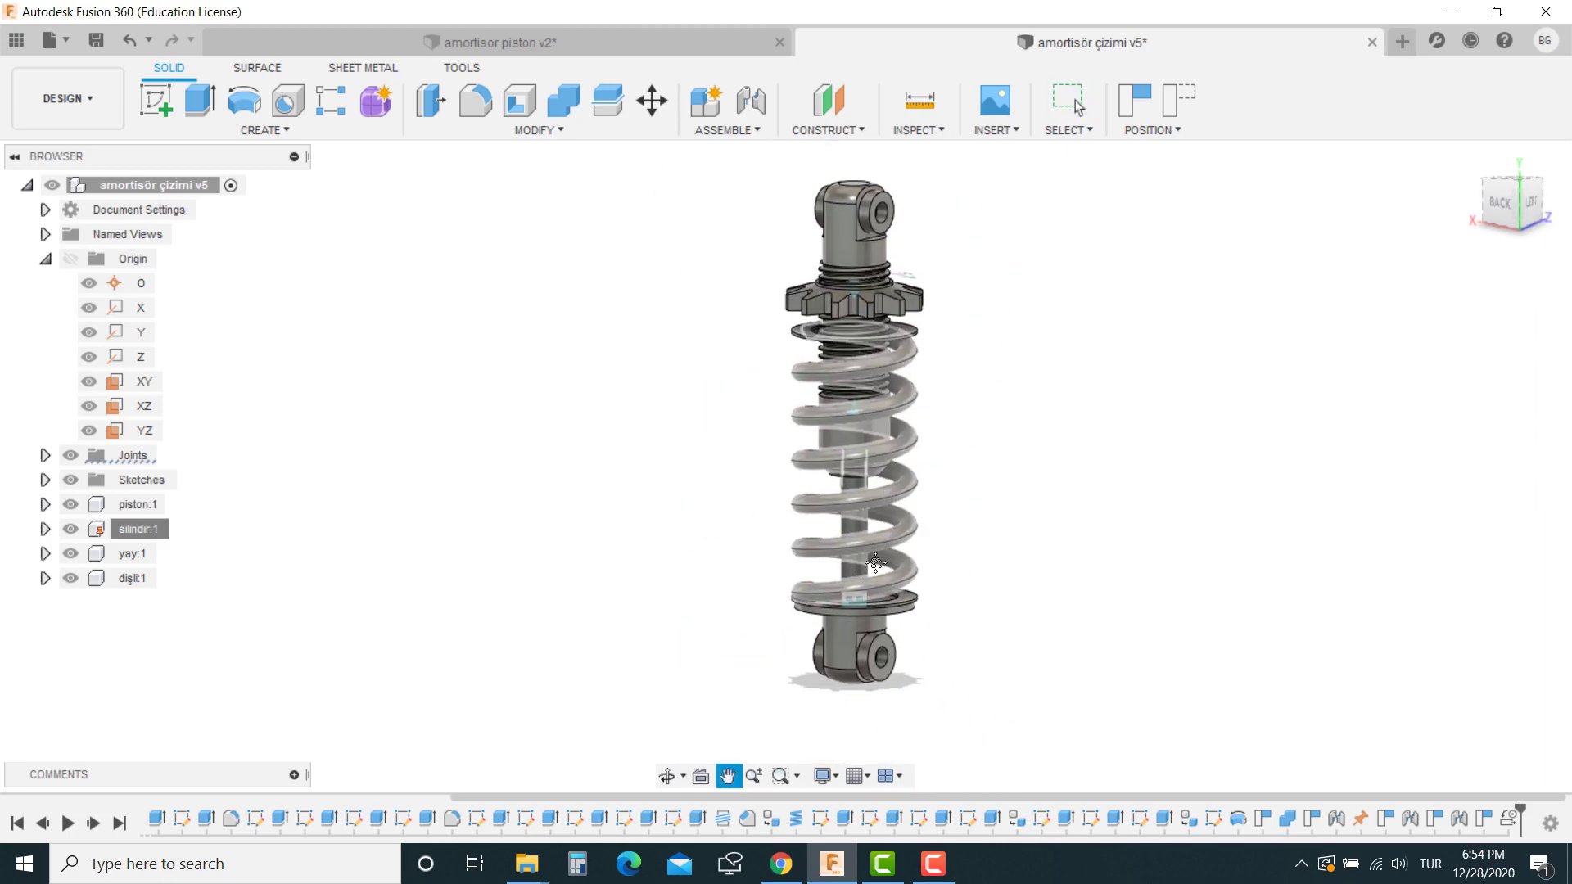
pyautogui.moveTo(837, 647); pyautogui.dragTo(864, 417)
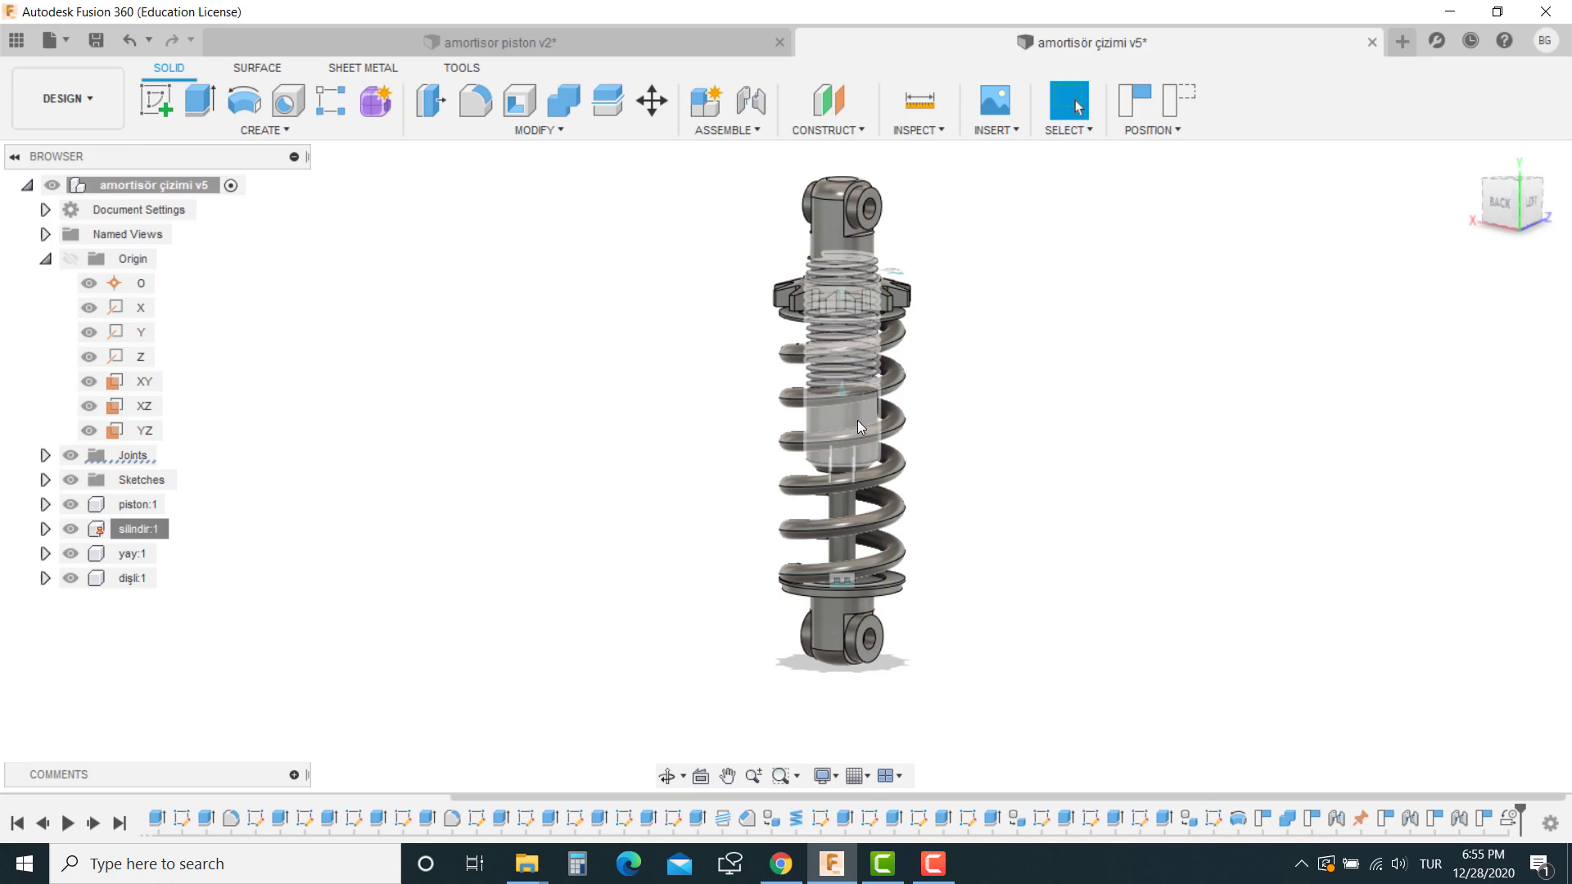
pyautogui.click(869, 648)
pyautogui.click(873, 649)
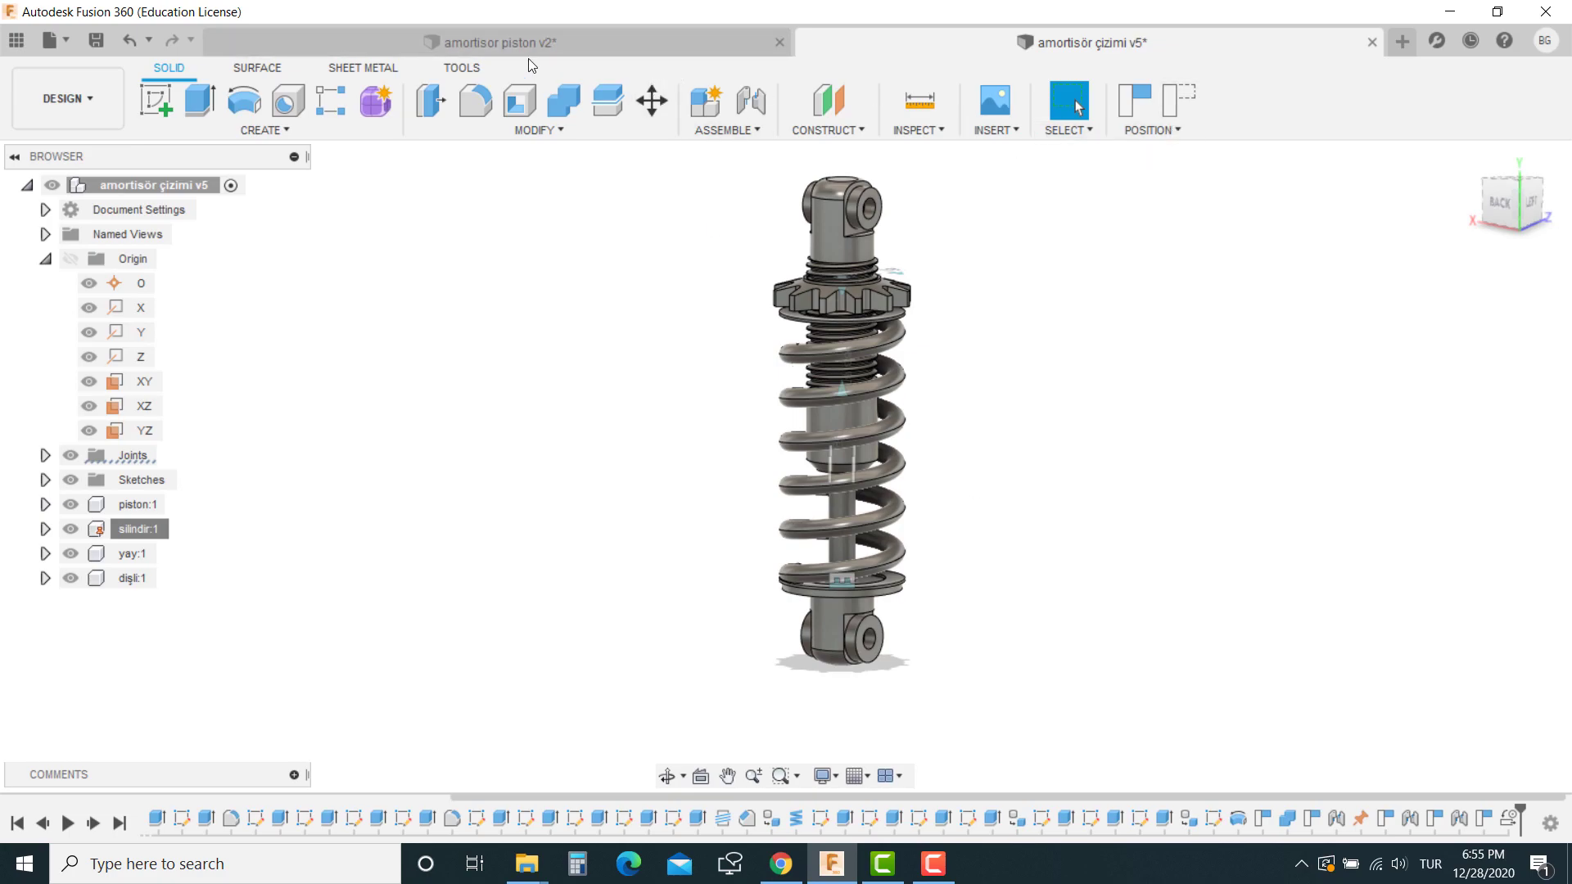
# Turn on Component Color Swatches from TOOLS > INSPECT and orbit to view the coloured assembly.
pyautogui.click(363, 67)
pyautogui.click(447, 68)
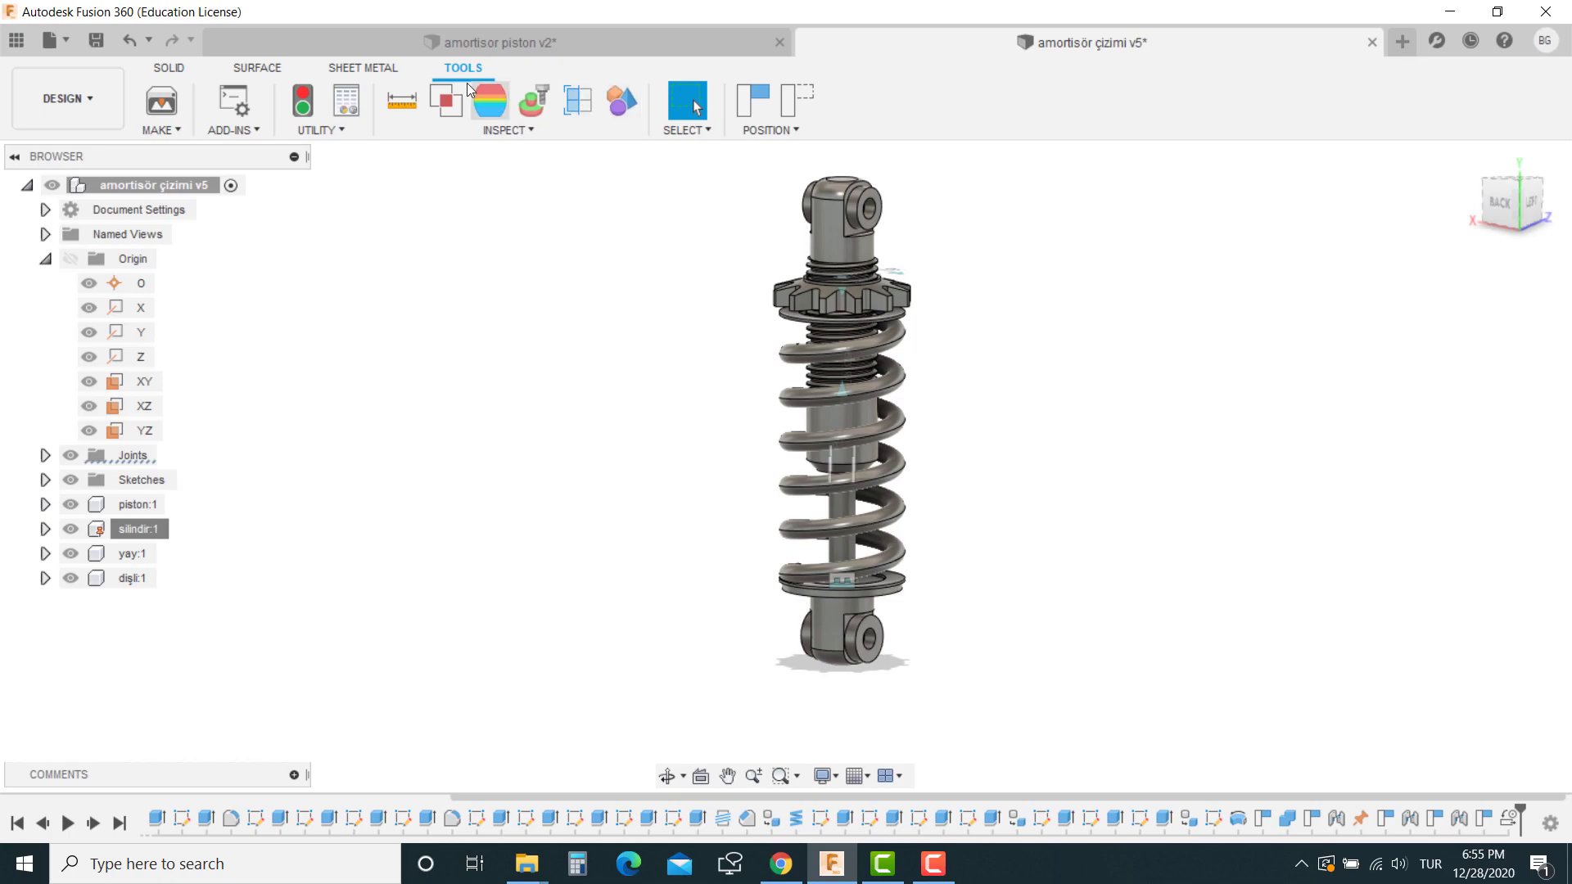
pyautogui.click(620, 105)
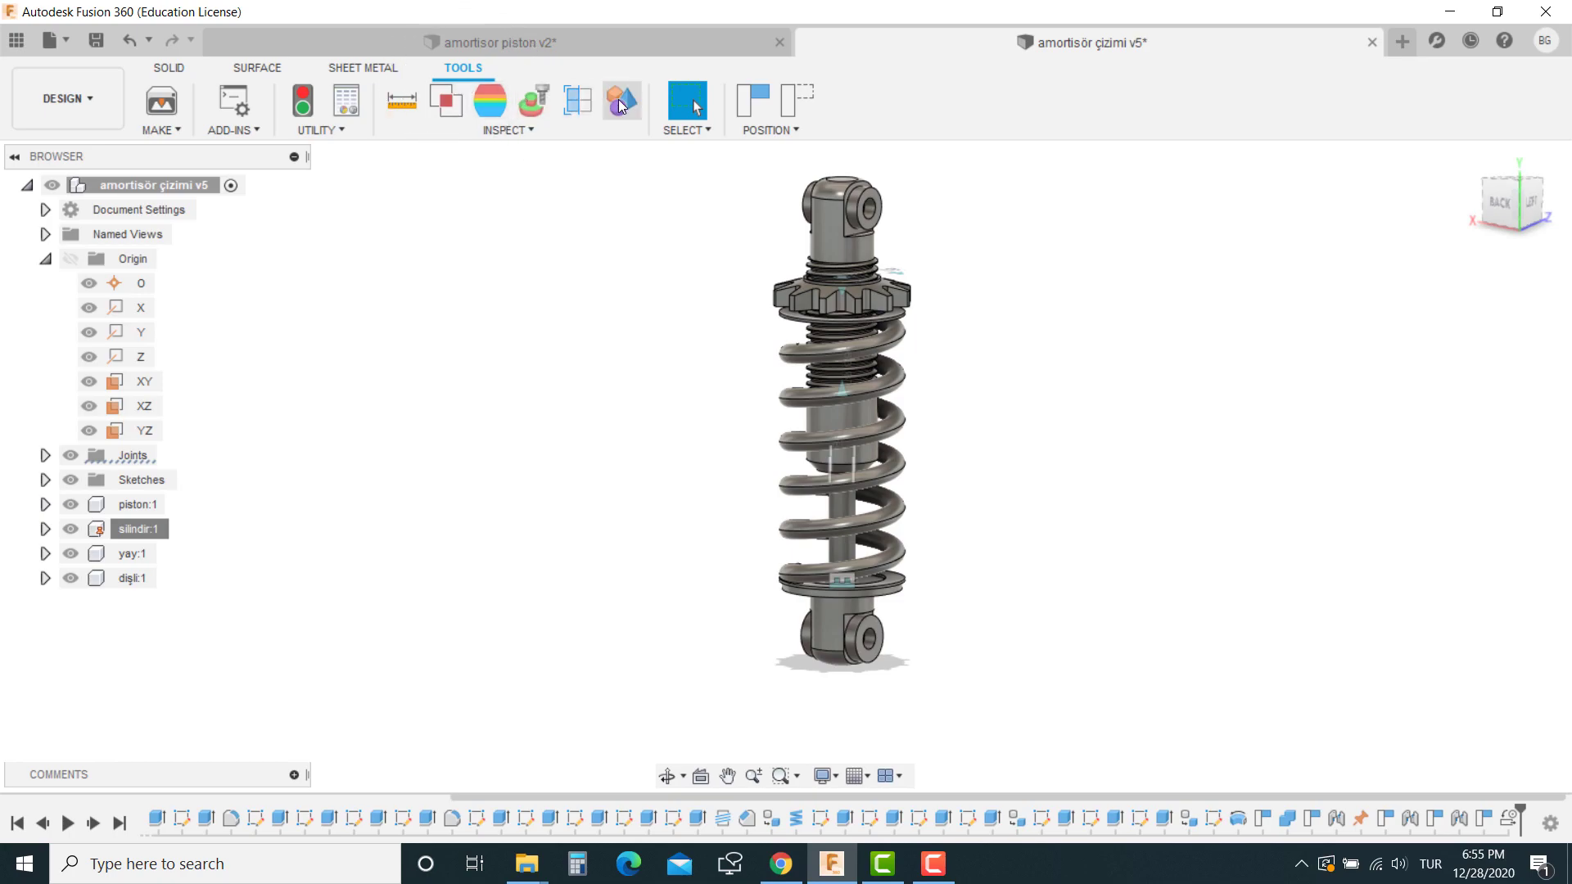
pyautogui.moveTo(911, 428)
pyautogui.keyDown('shift'); pyautogui.mouseDown(button='middle')
pyautogui.moveTo(888, 379)
pyautogui.moveTo(802, 470)
pyautogui.moveTo(882, 351)
pyautogui.mouseUp(button='middle'); pyautogui.keyUp('shift')
pyautogui.scroll(5, 883, 350)
pyautogui.scroll(-3, 883, 351)
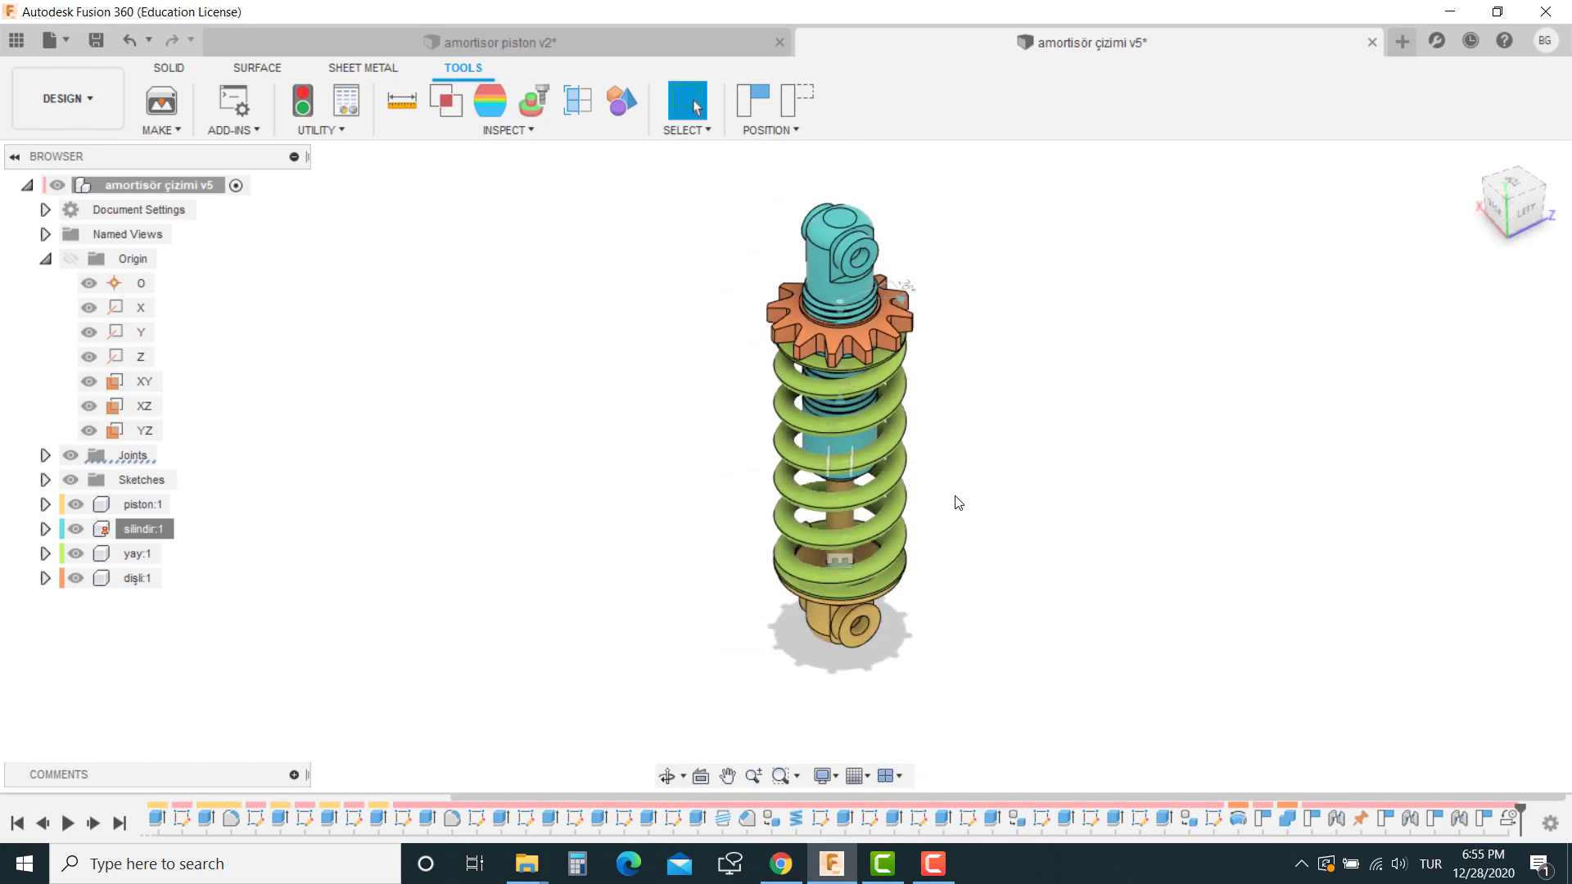
pyautogui.moveTo(934, 428); pyautogui.dragTo(936, 528, button='middle')
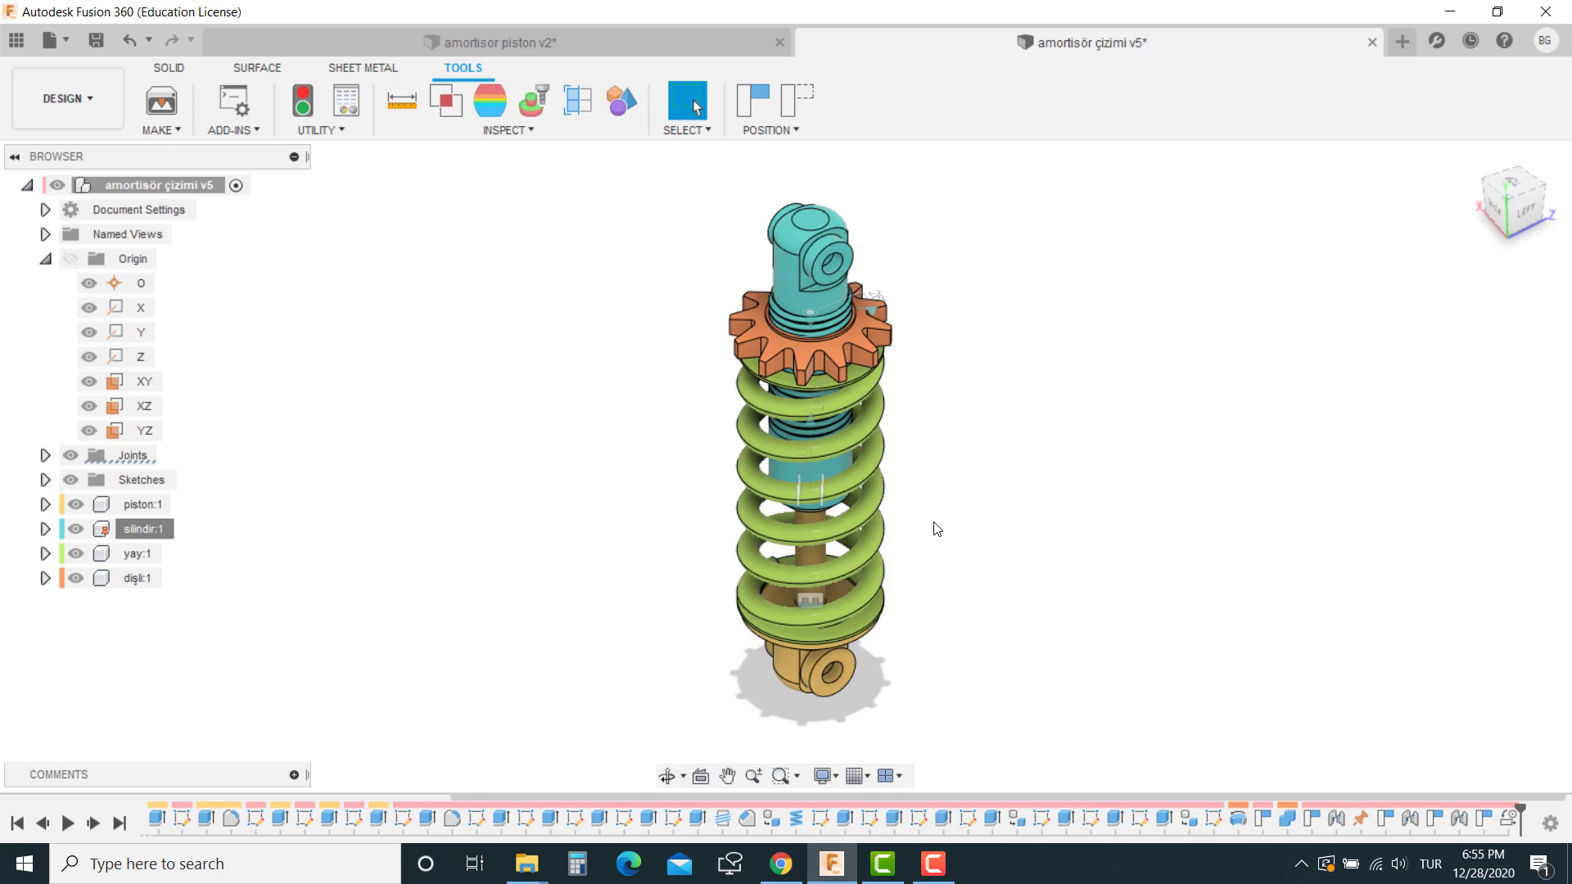